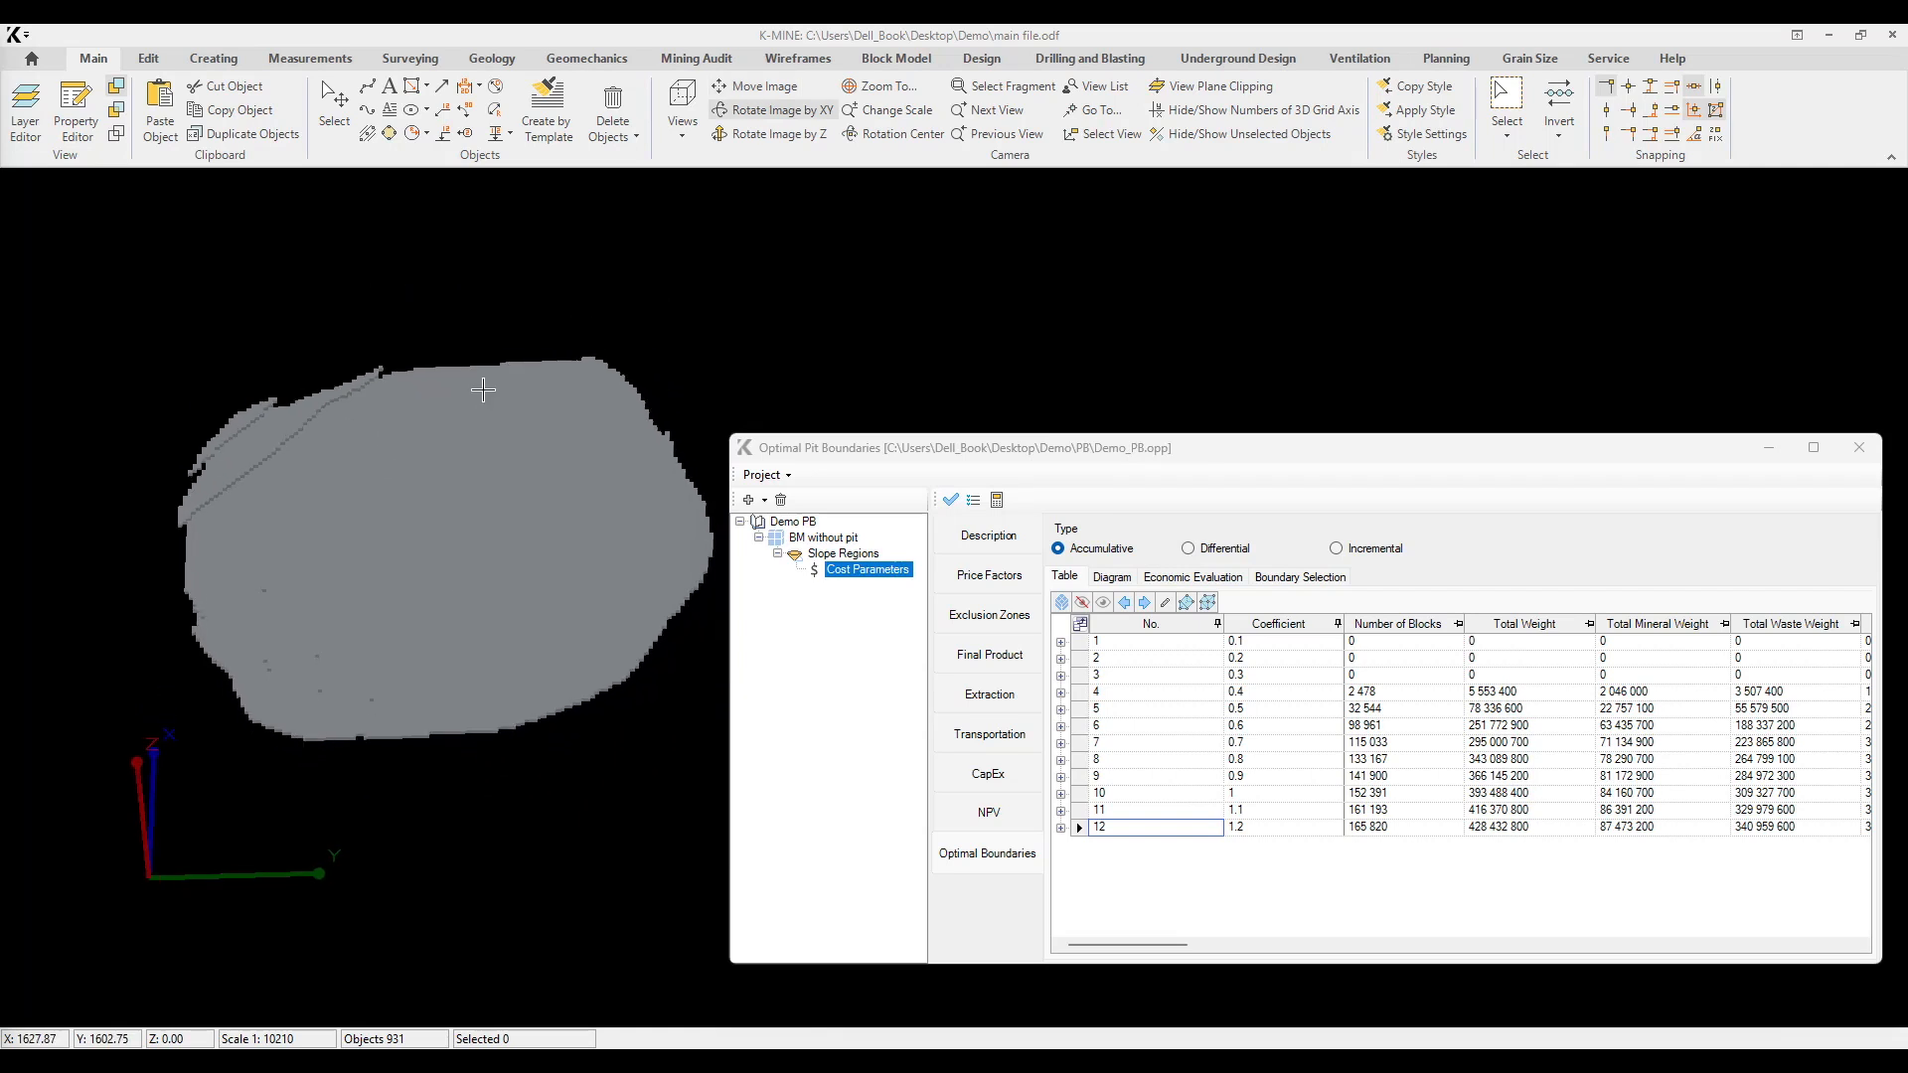
Step: Inspect the pit shell in plan view, select the five pushback contours and clear them from the drawing view
shift+middle_drag(481, 554, 462, 571)
middle_drag(482, 438, 458, 507)
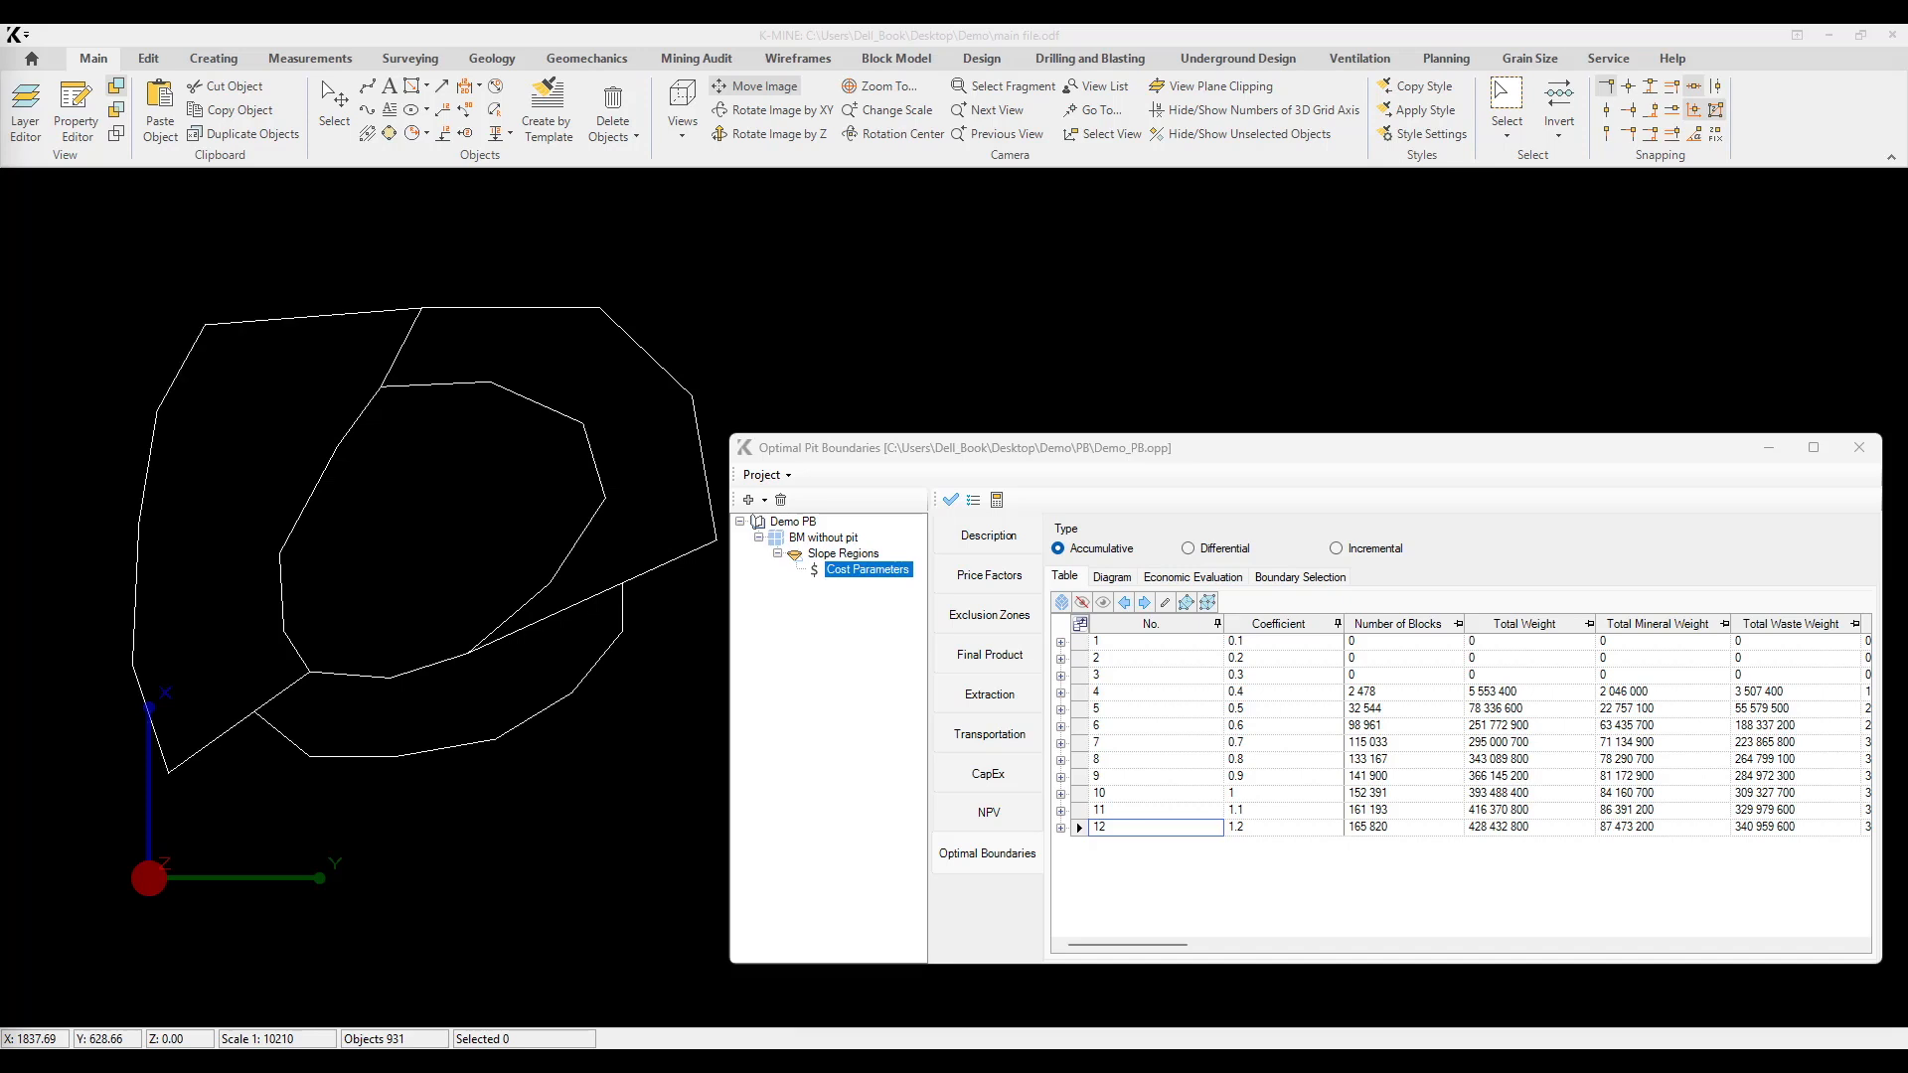
drag(422, 470, 404, 427)
middle_drag(406, 430, 428, 252)
mouse_move(400, 566)
middle_down()
mouse_move(406, 427)
mouse_move(426, 611)
mouse_move(426, 583)
middle_up()
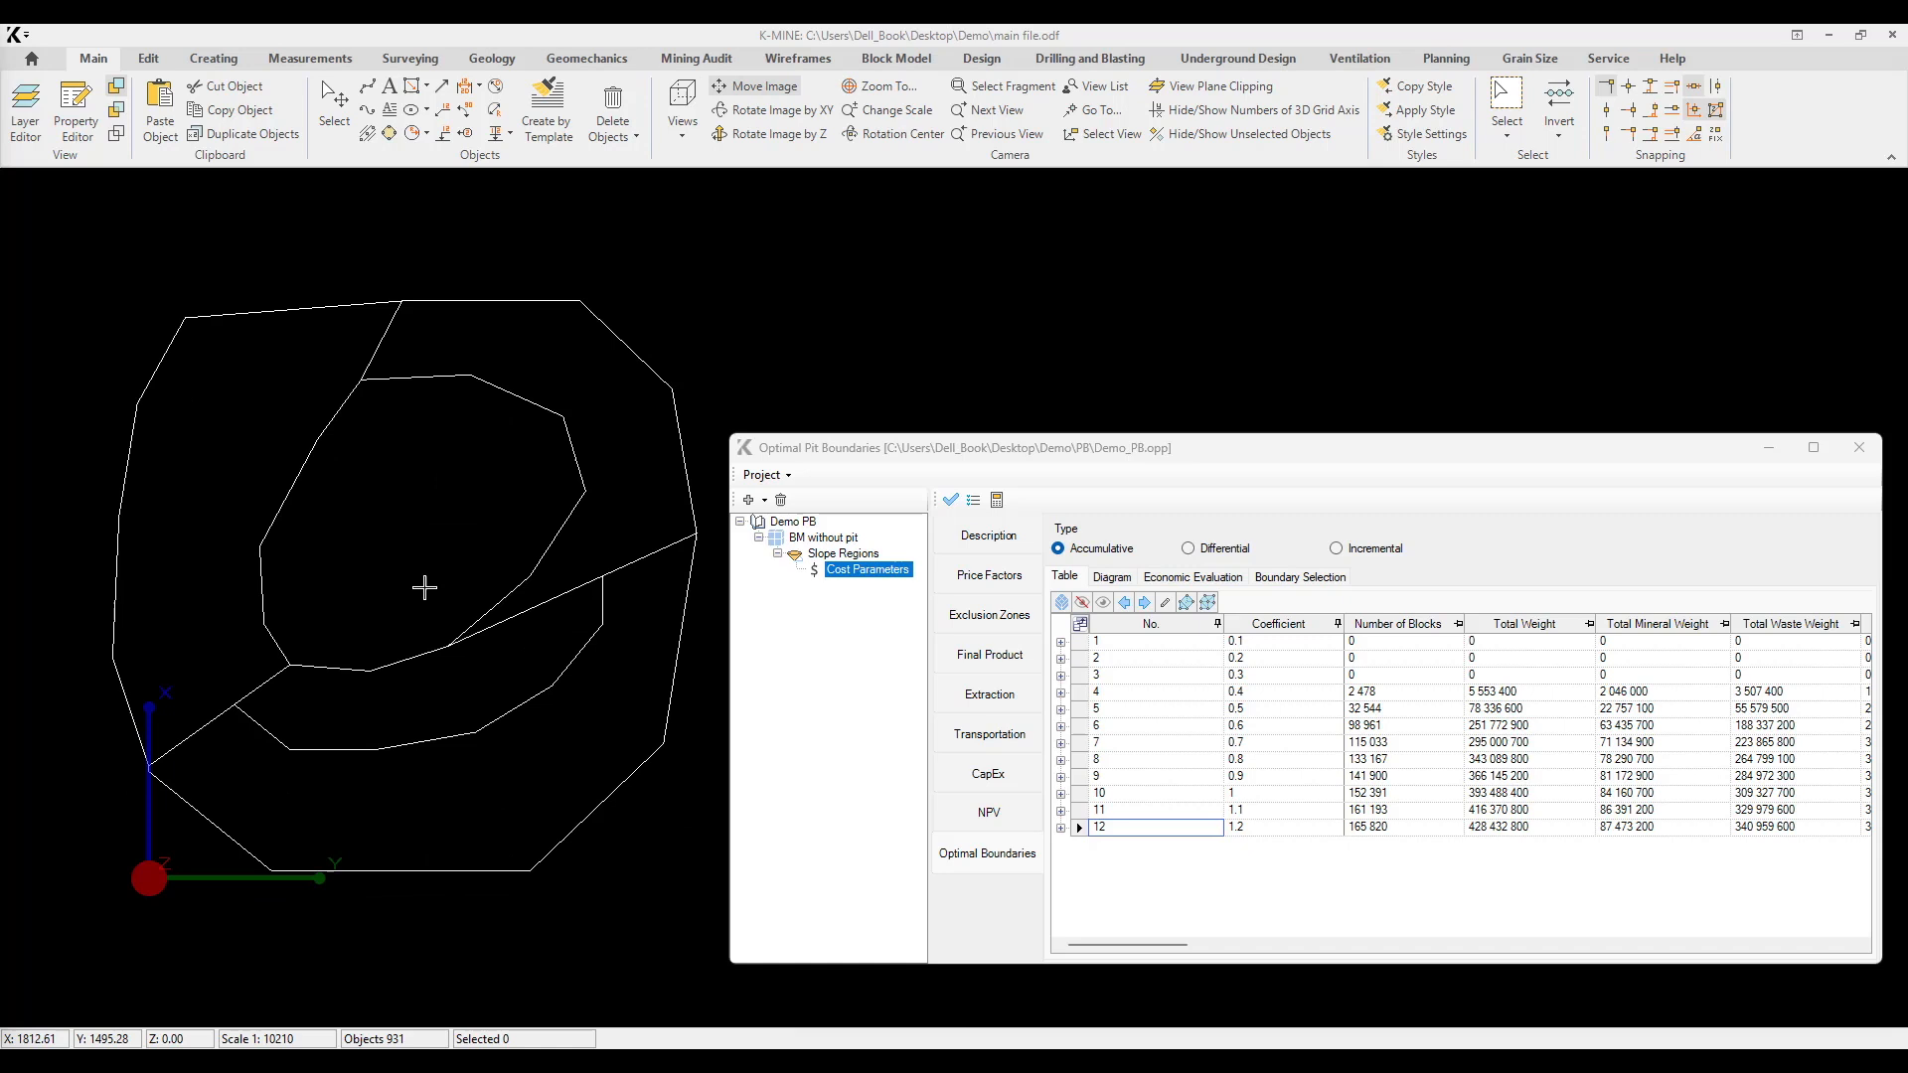
drag(140, 311, 662, 891)
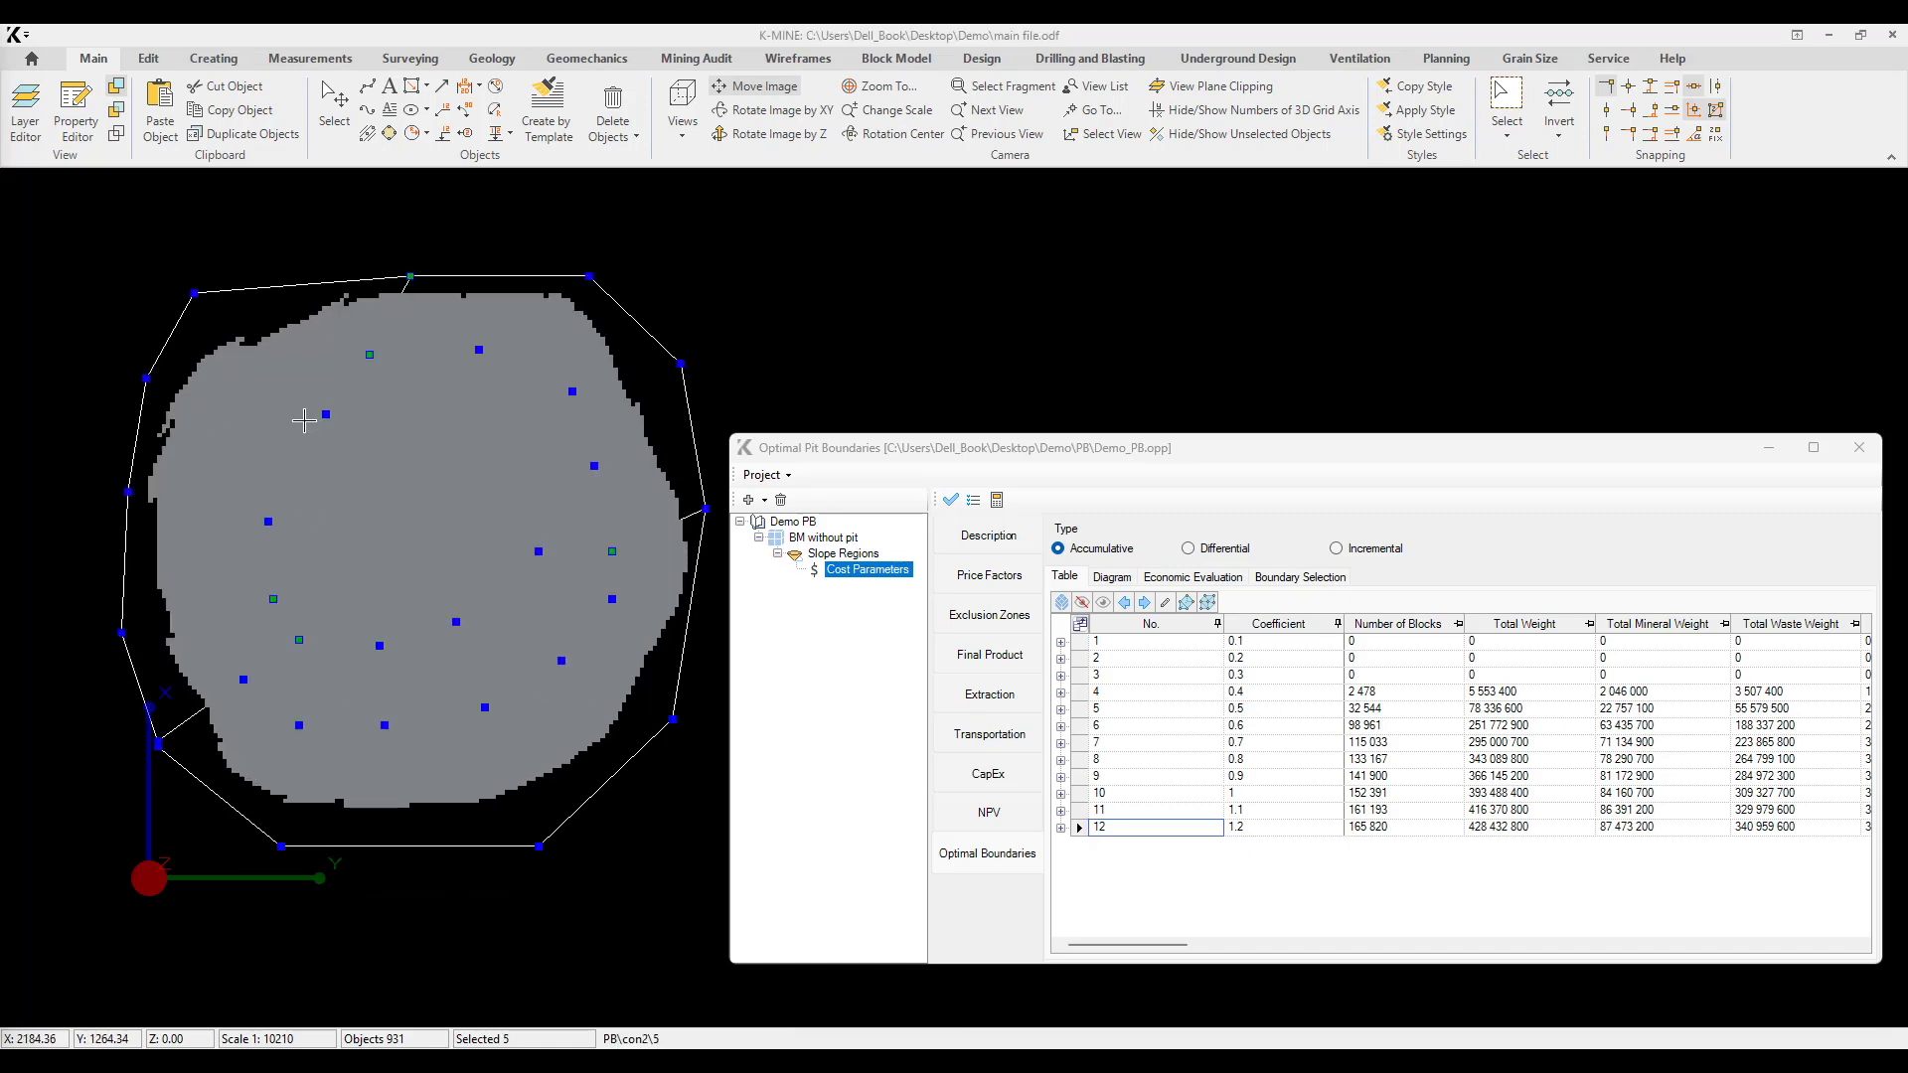
key(Delete)
Step: Add a manual pushbacks item under Cost Parameters and widen the project tree to show its full name
right_click(882, 570)
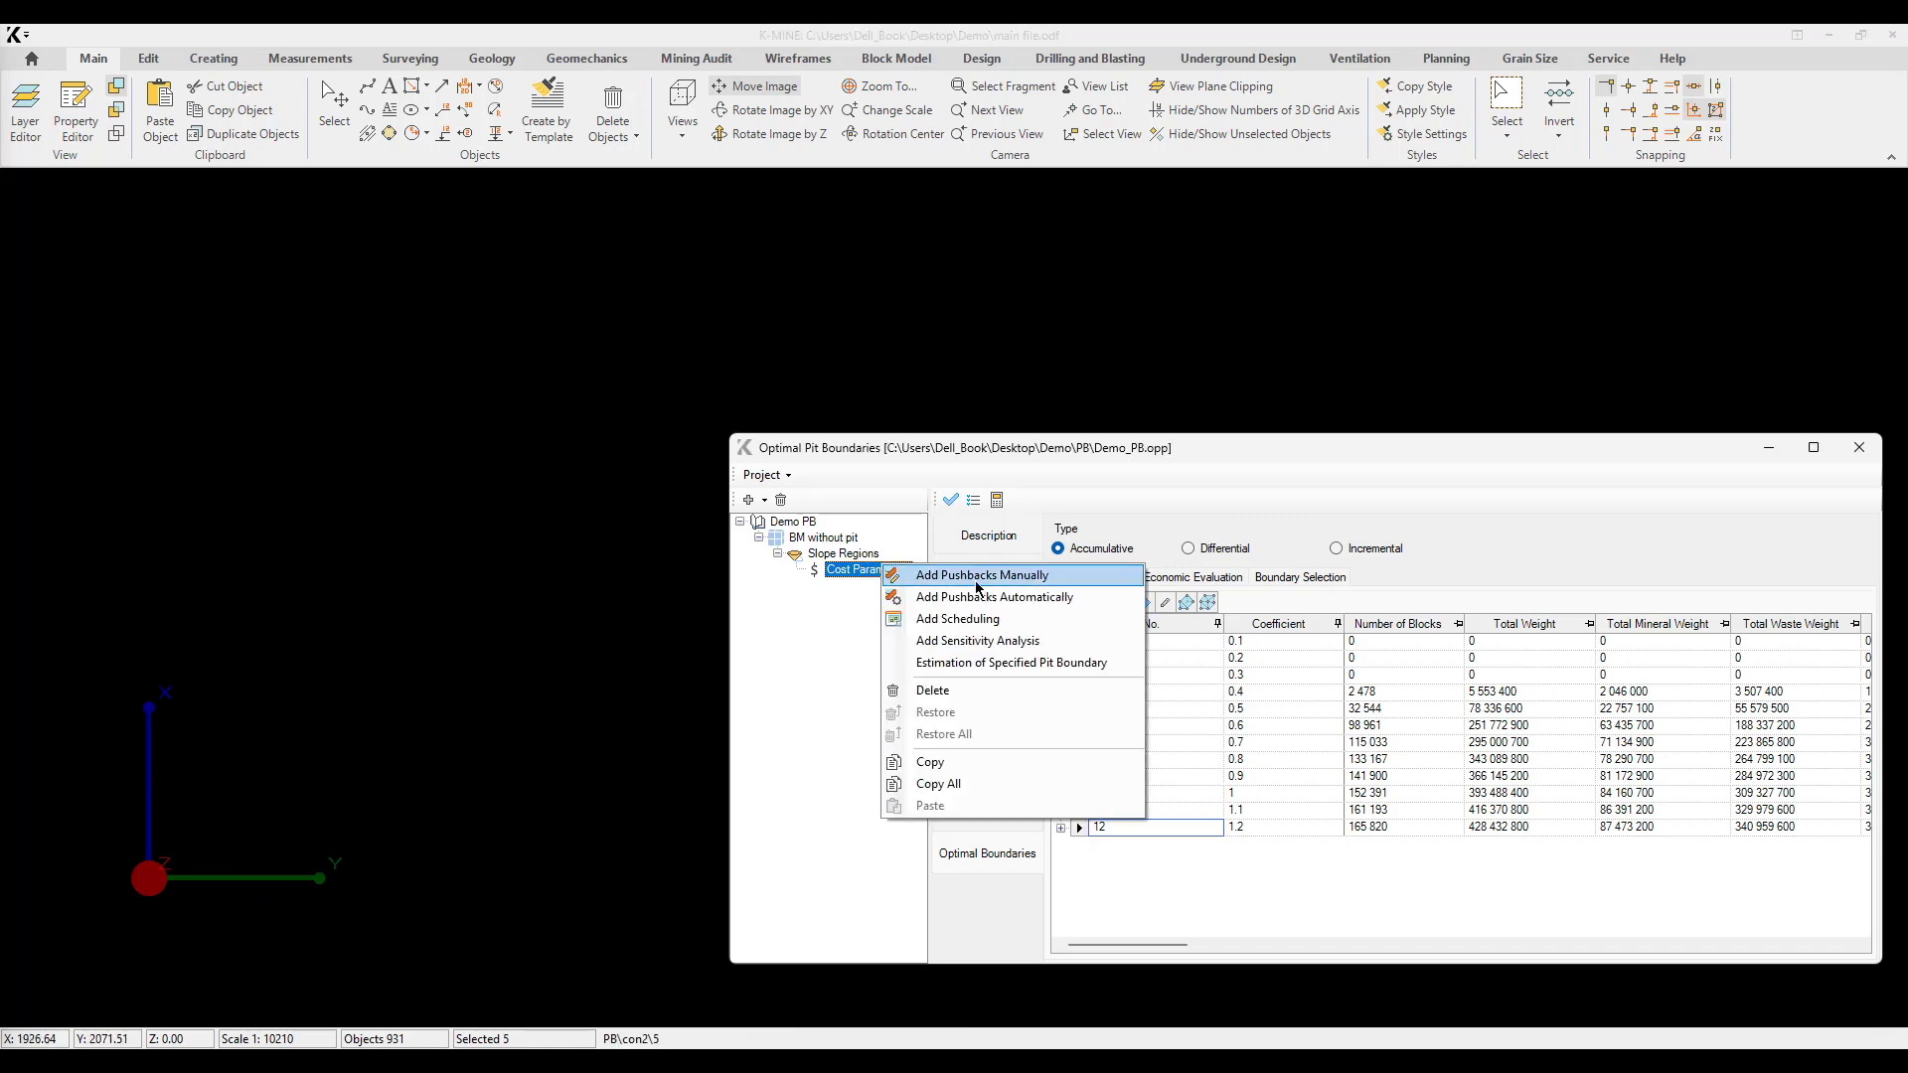
click(1000, 581)
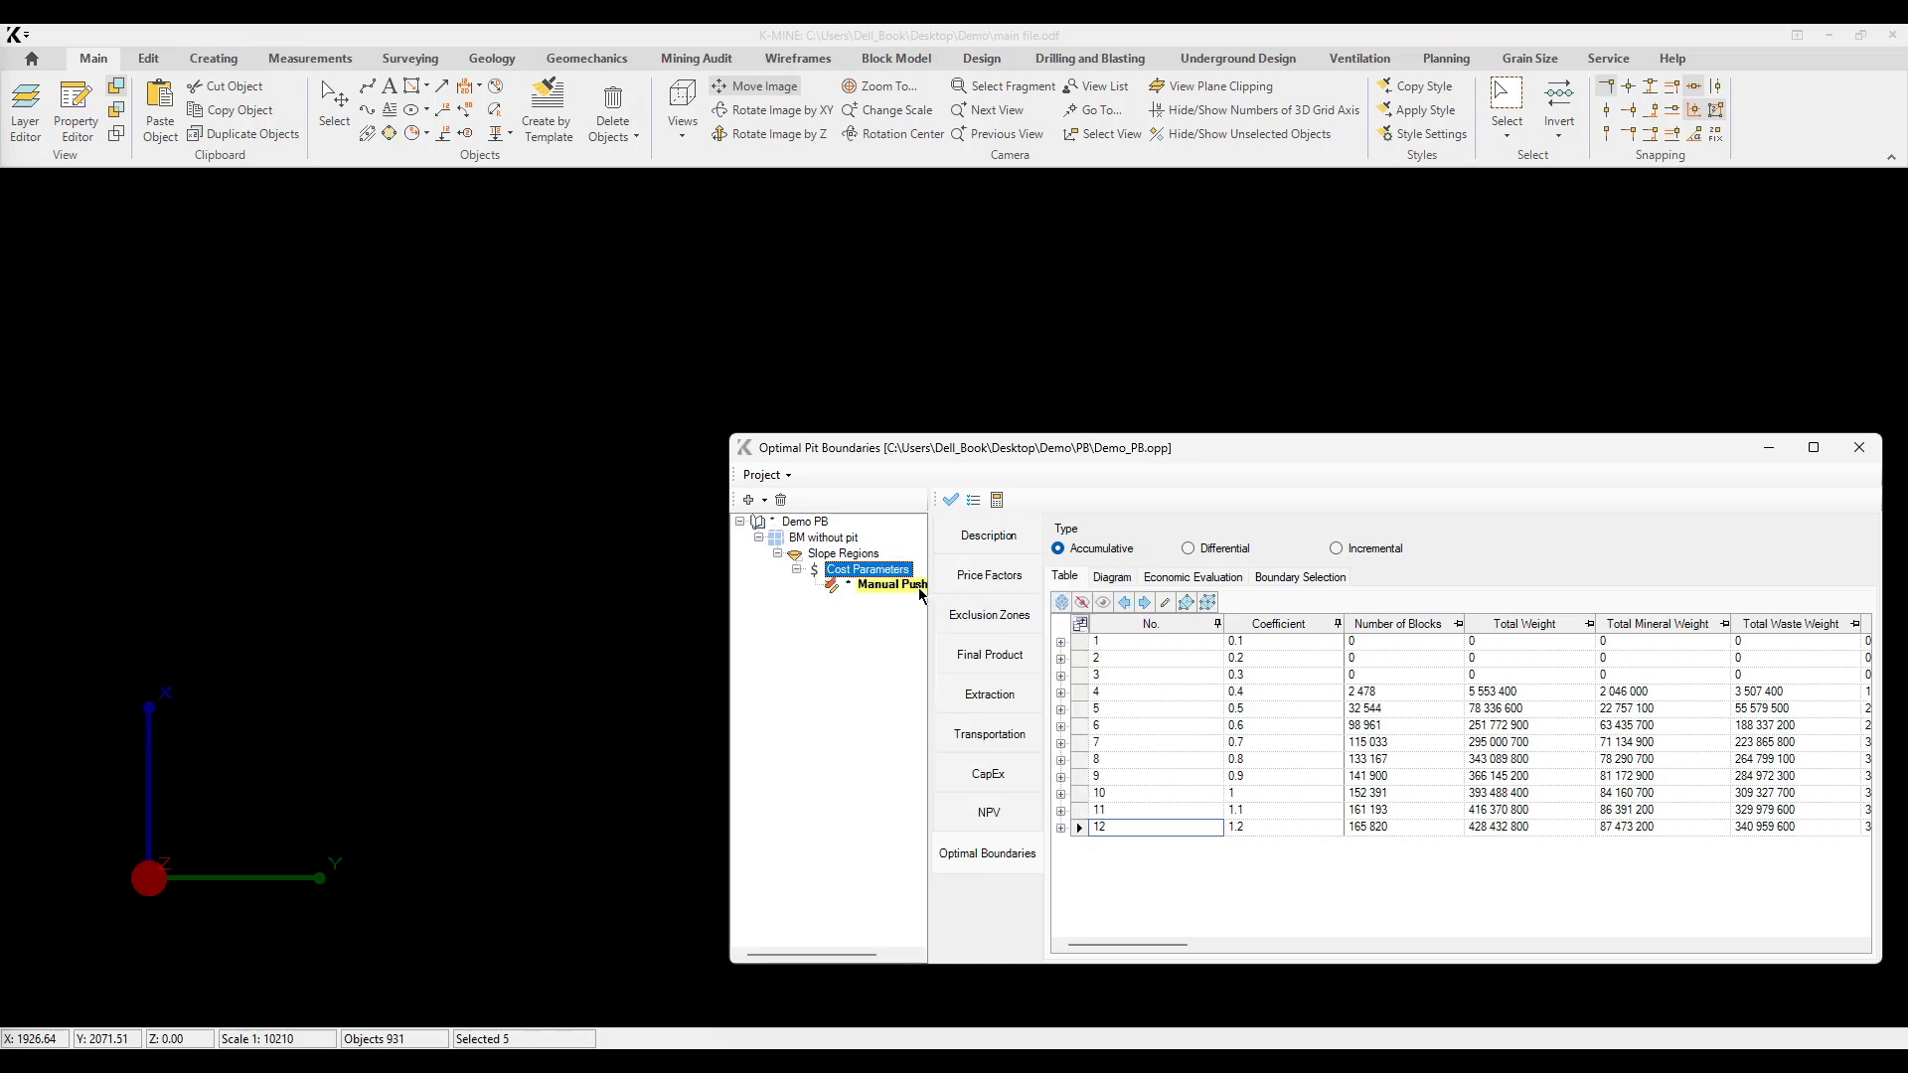
mouse_move(930, 605)
mouse_down()
mouse_move(1009, 605)
mouse_move(964, 605)
mouse_up()
Step: Configure the manual pushbacks with coefficient 1.2, 5 pushbacks and the Ignore option for leftovers
click(1013, 583)
click(1104, 556)
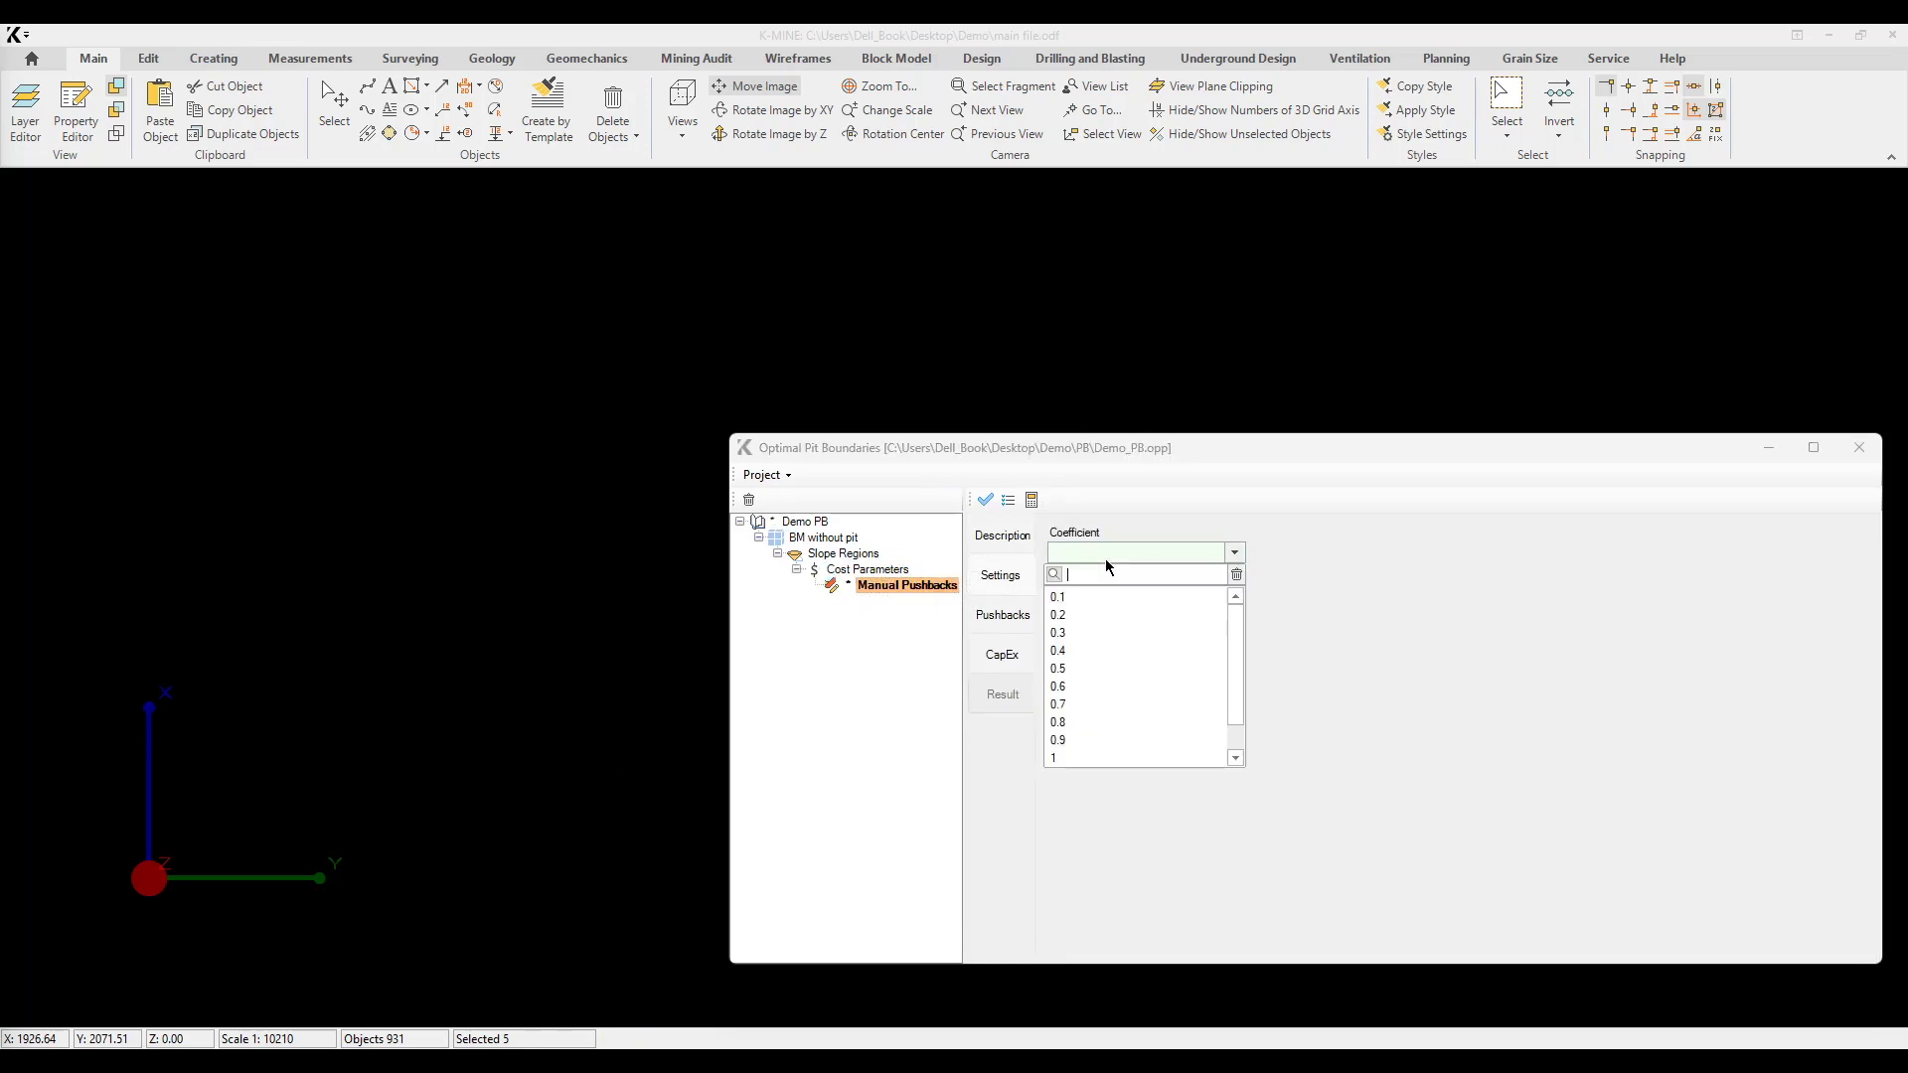
click(1085, 759)
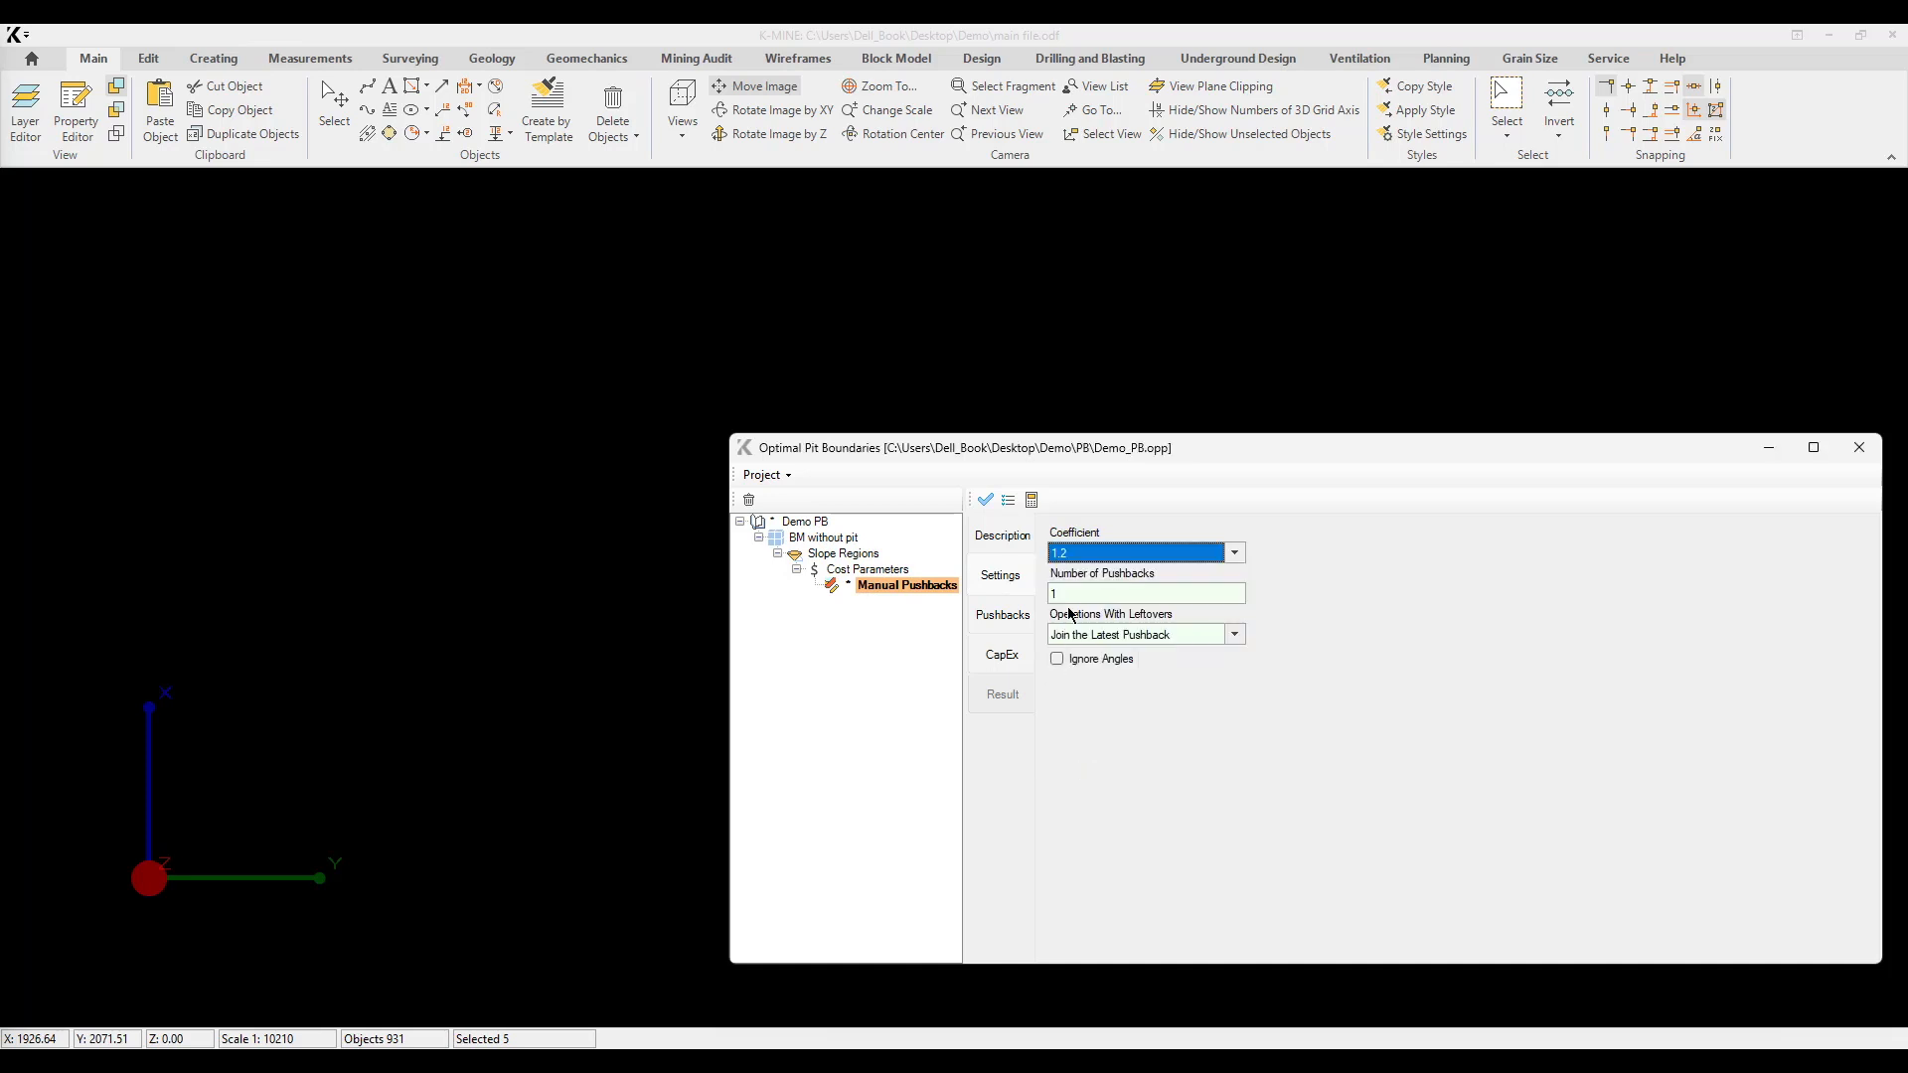
key(Tab)
click(1108, 636)
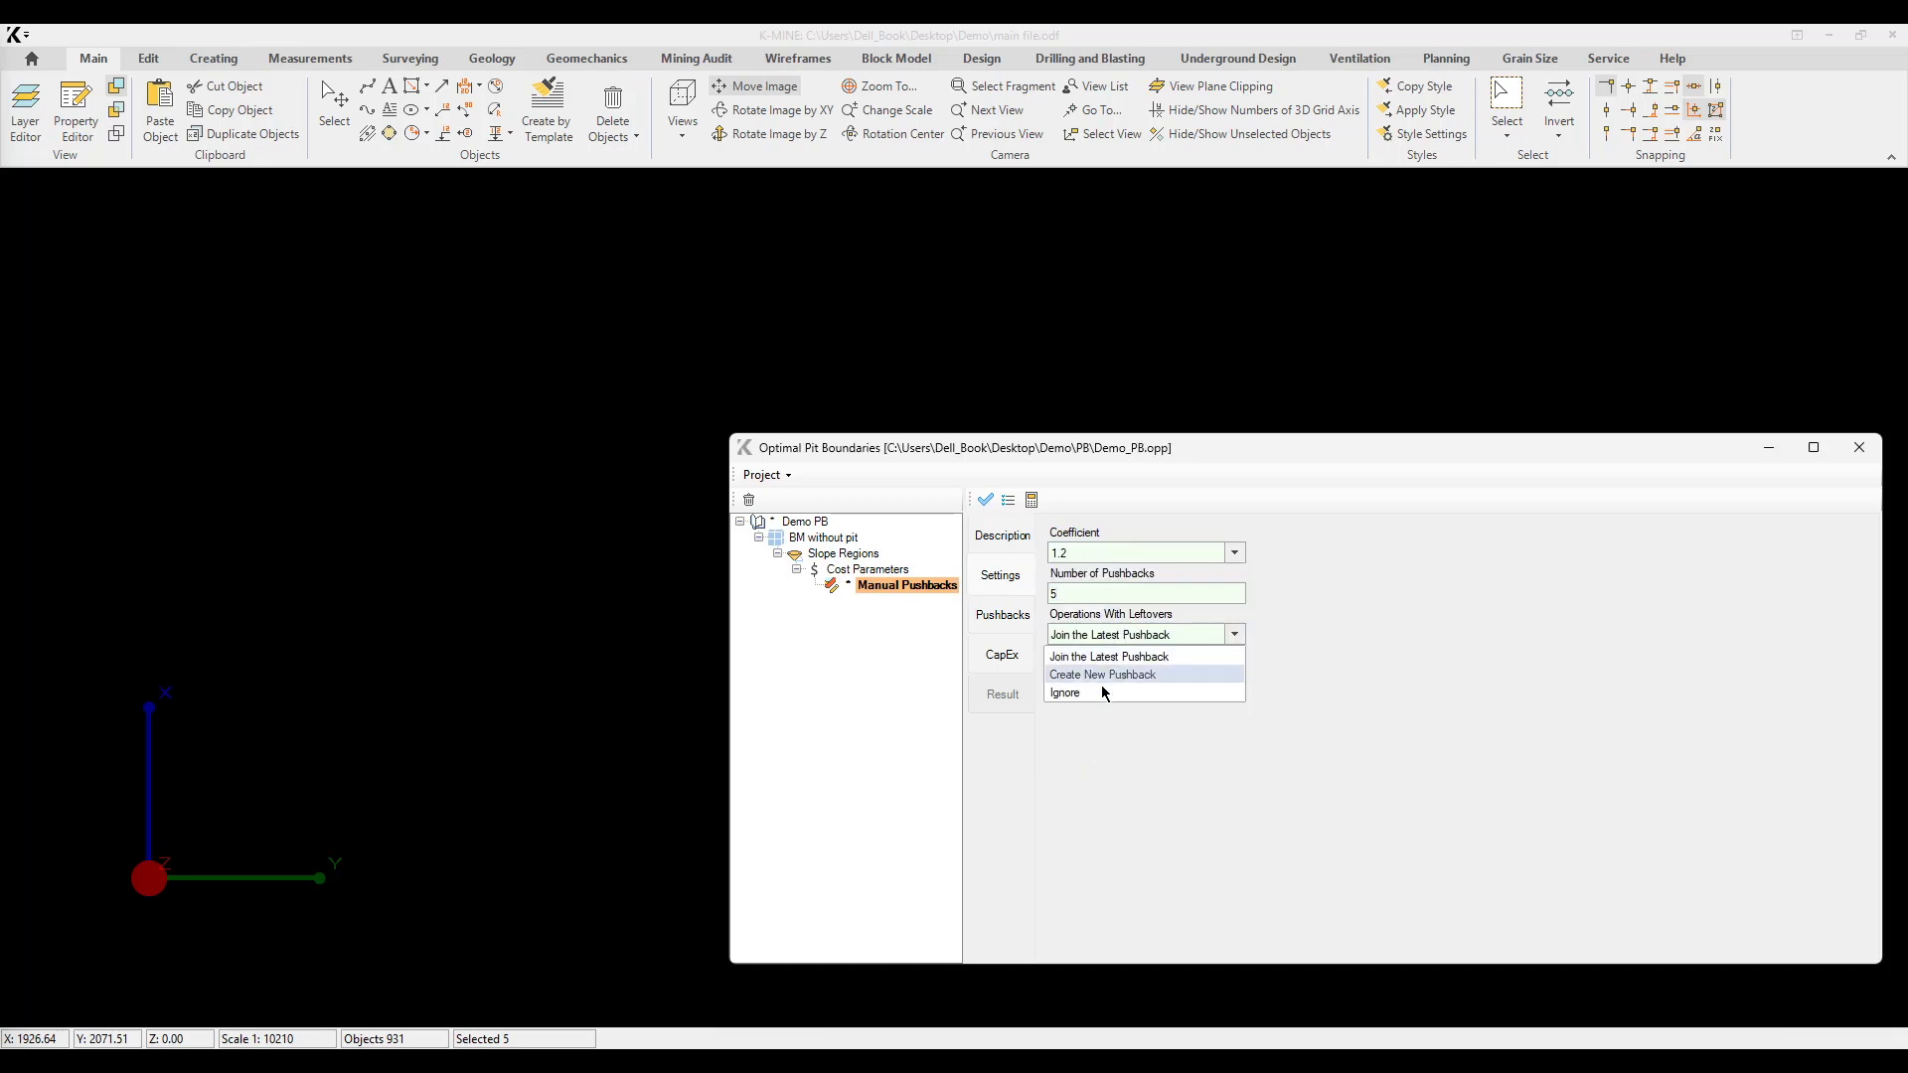
click(1089, 692)
Step: Add an inclusion zone to Pushback1 and to Pushback2, assigning each its own contour layer
click(1011, 615)
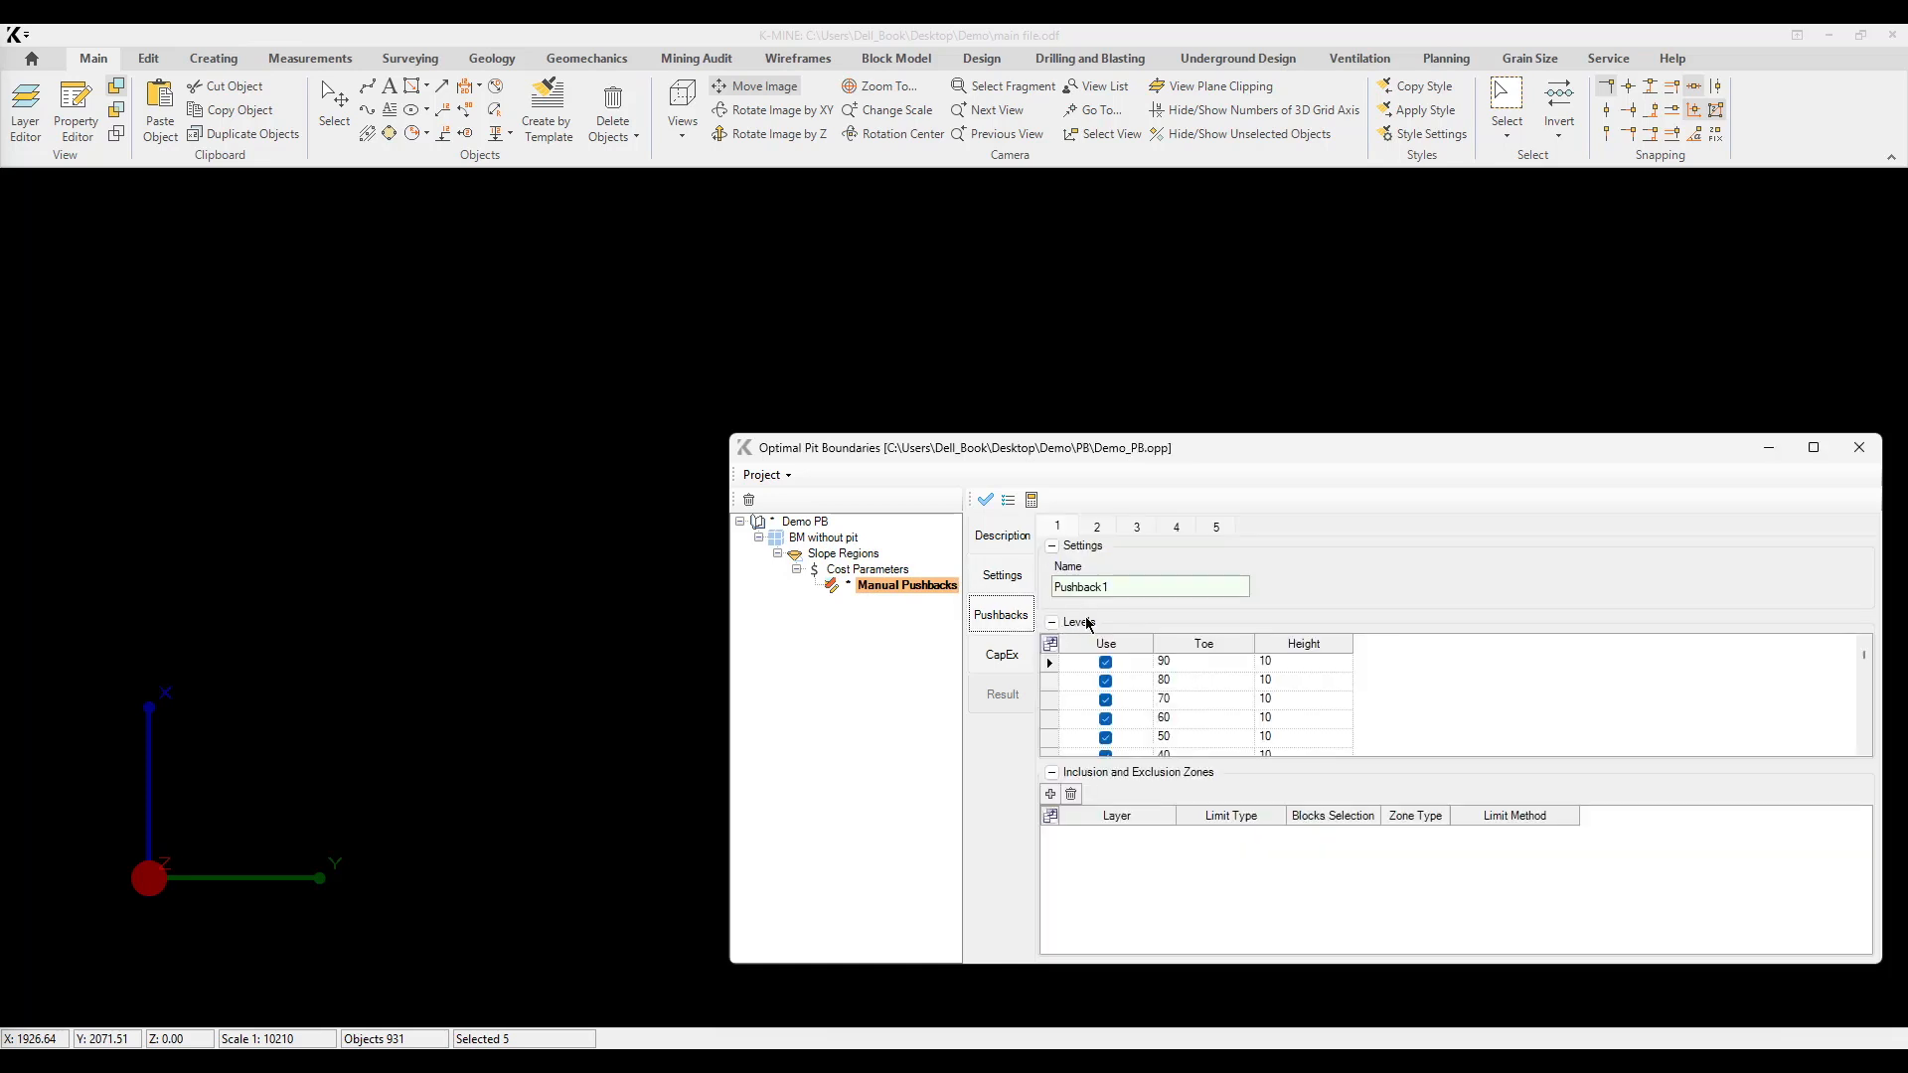
click(1051, 795)
click(1164, 840)
click(1098, 528)
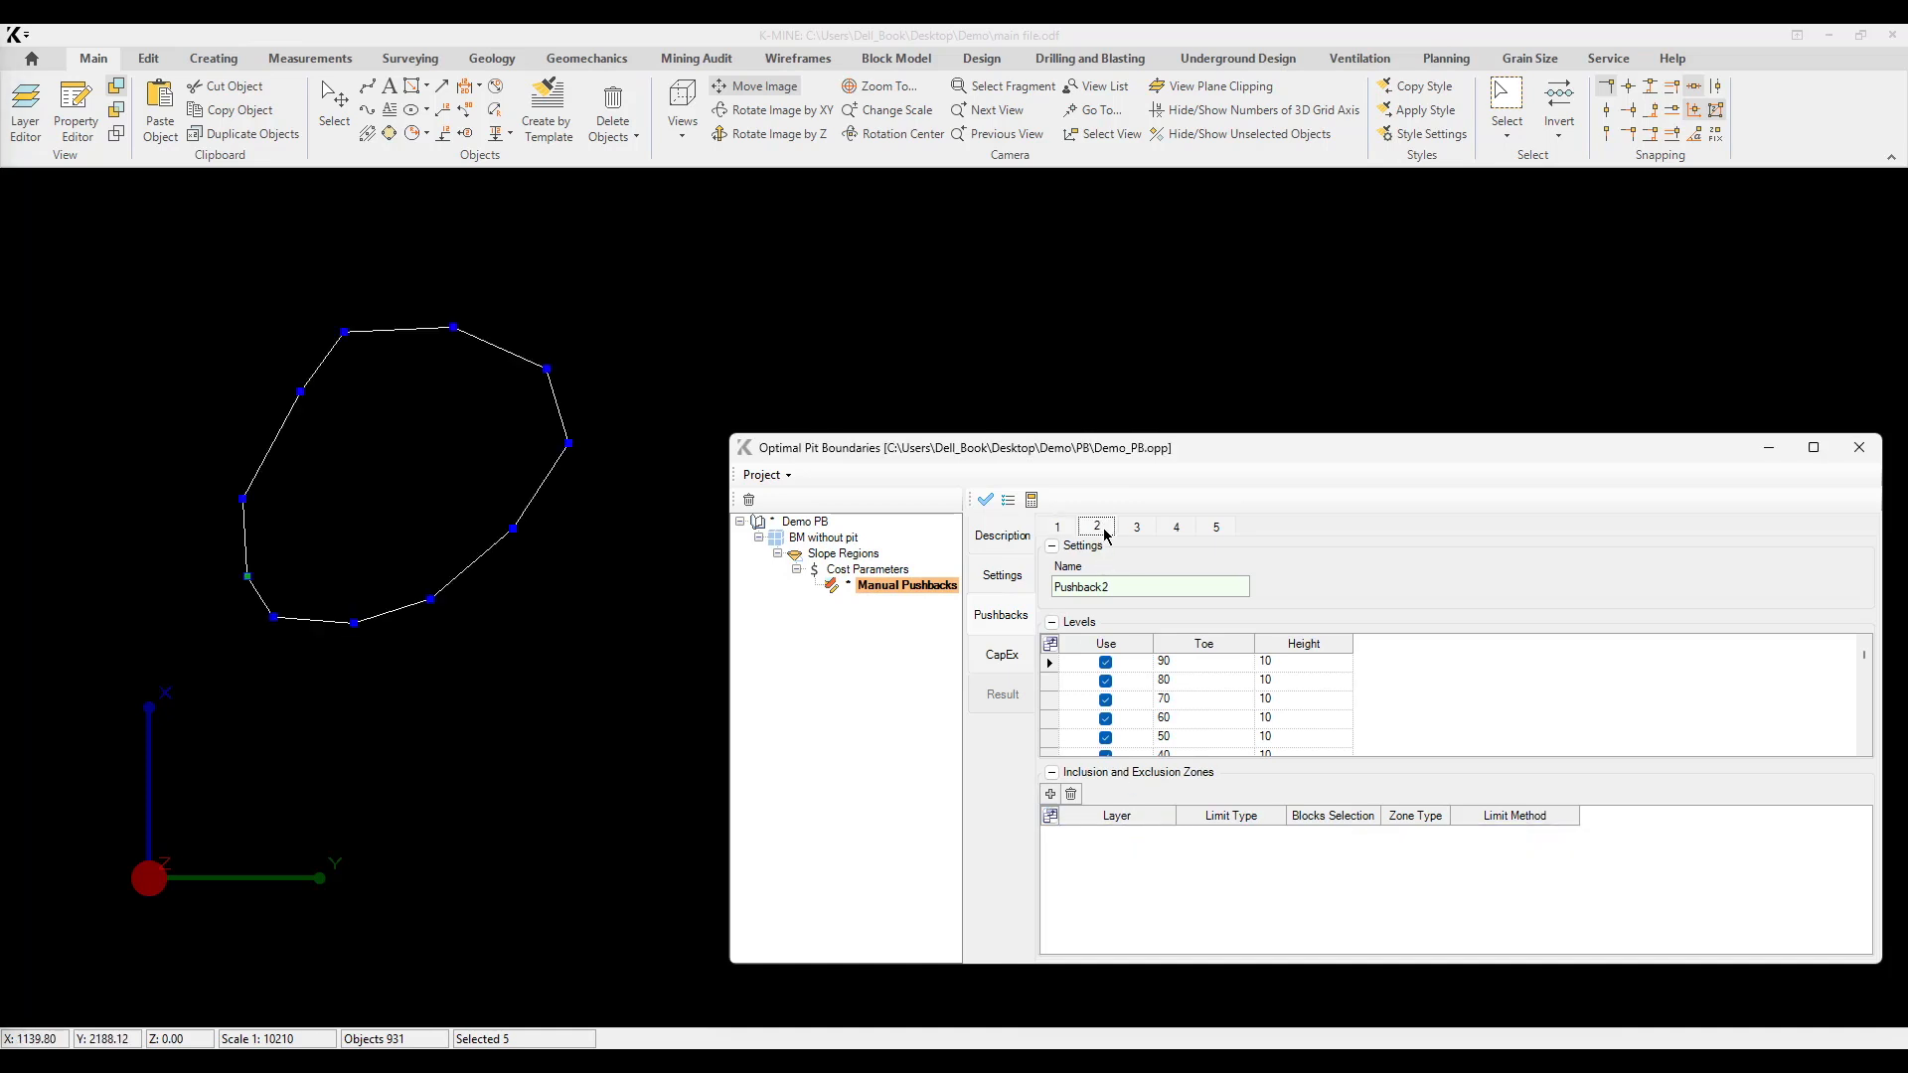
click(1051, 794)
click(1162, 842)
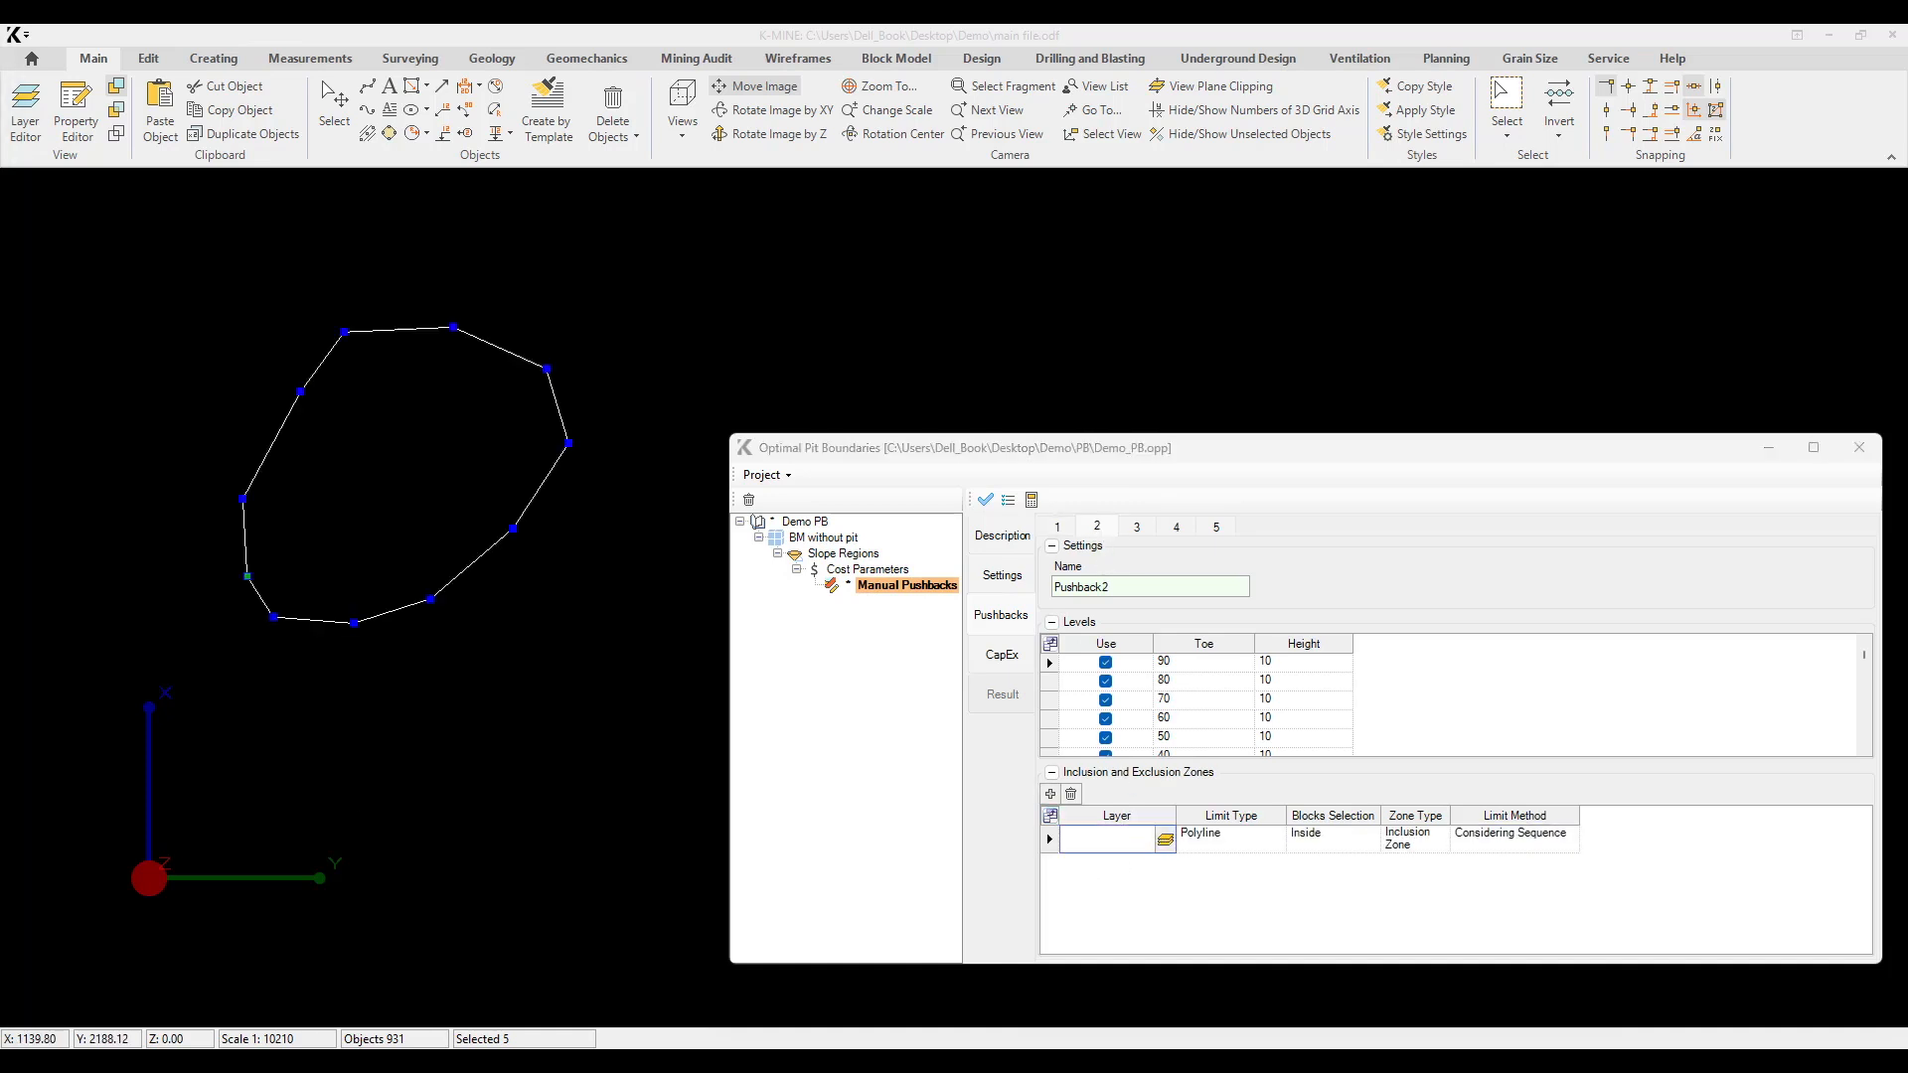
Step: Add inclusion zones to Pushback3 and Pushback4, using layer PB\con2\3 for Pushback3 and the matching contour layer for Pushback4
click(1137, 528)
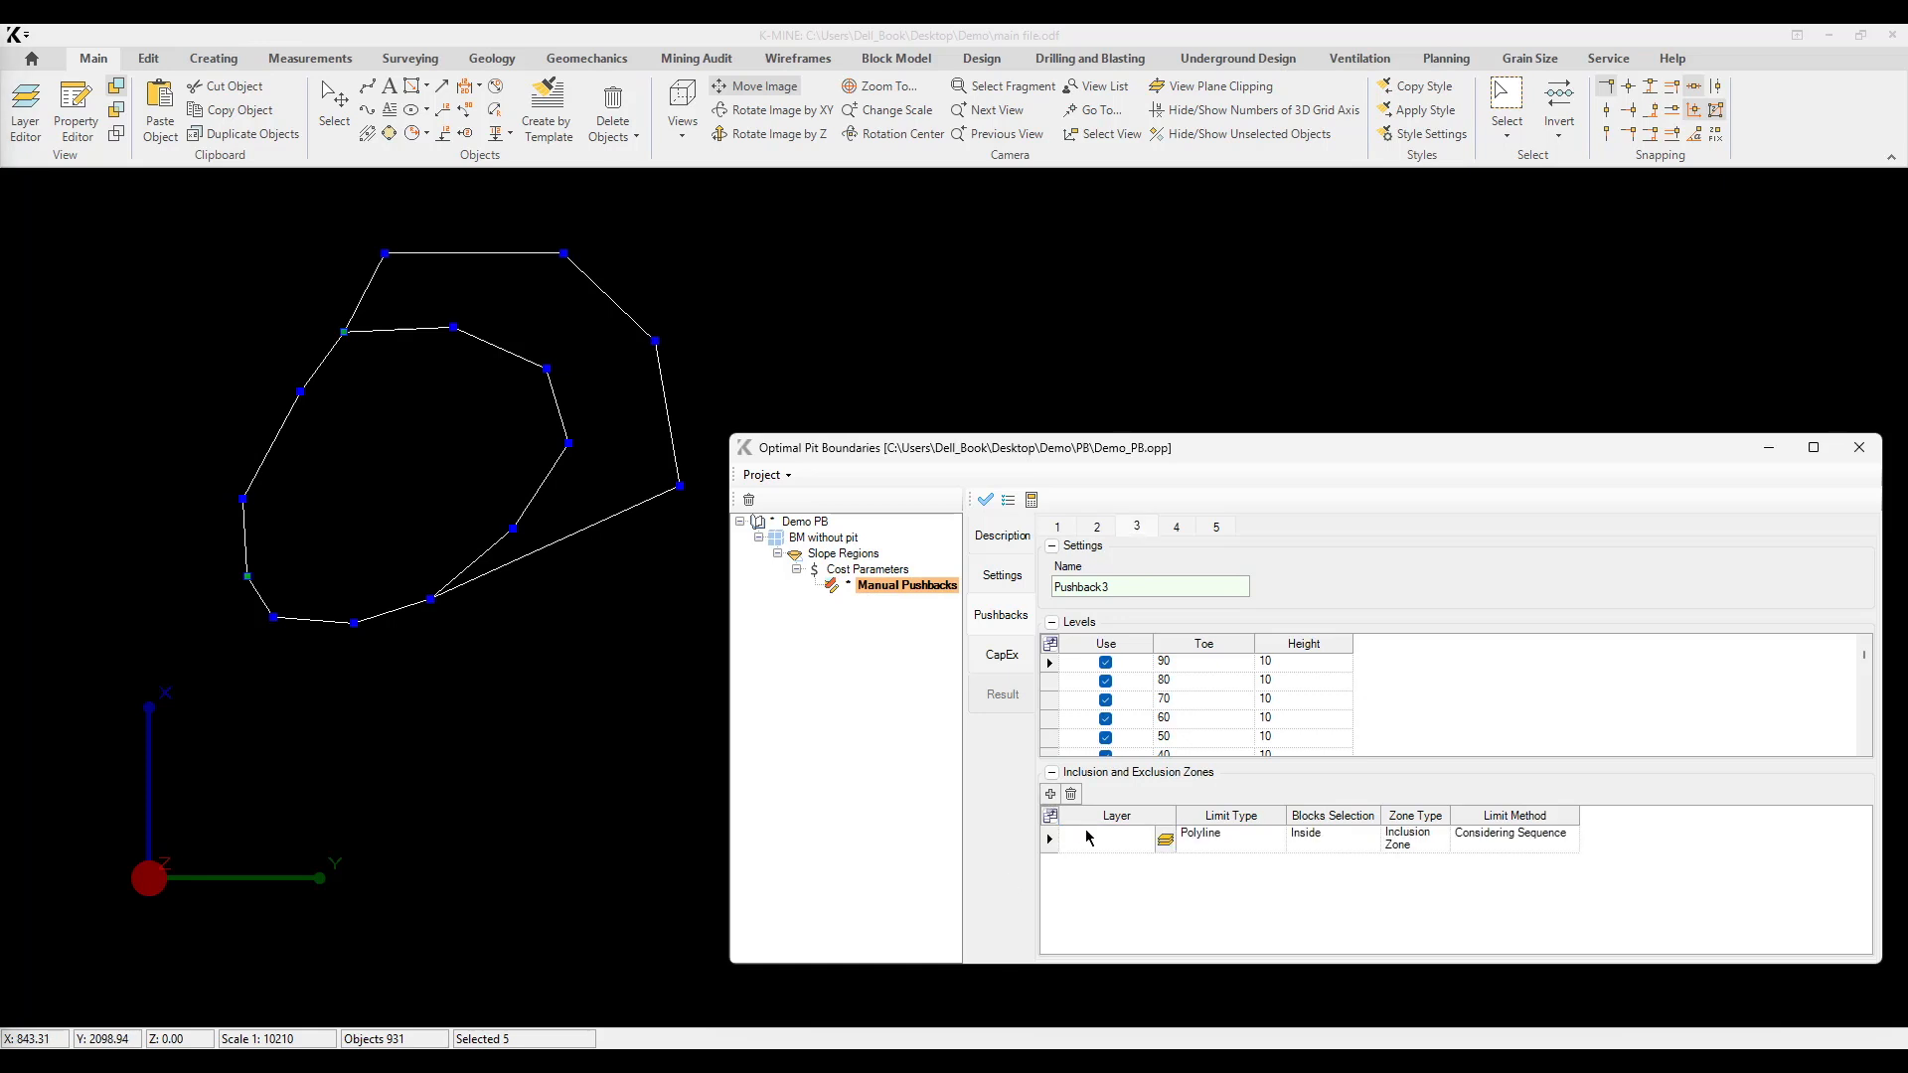
click(1168, 843)
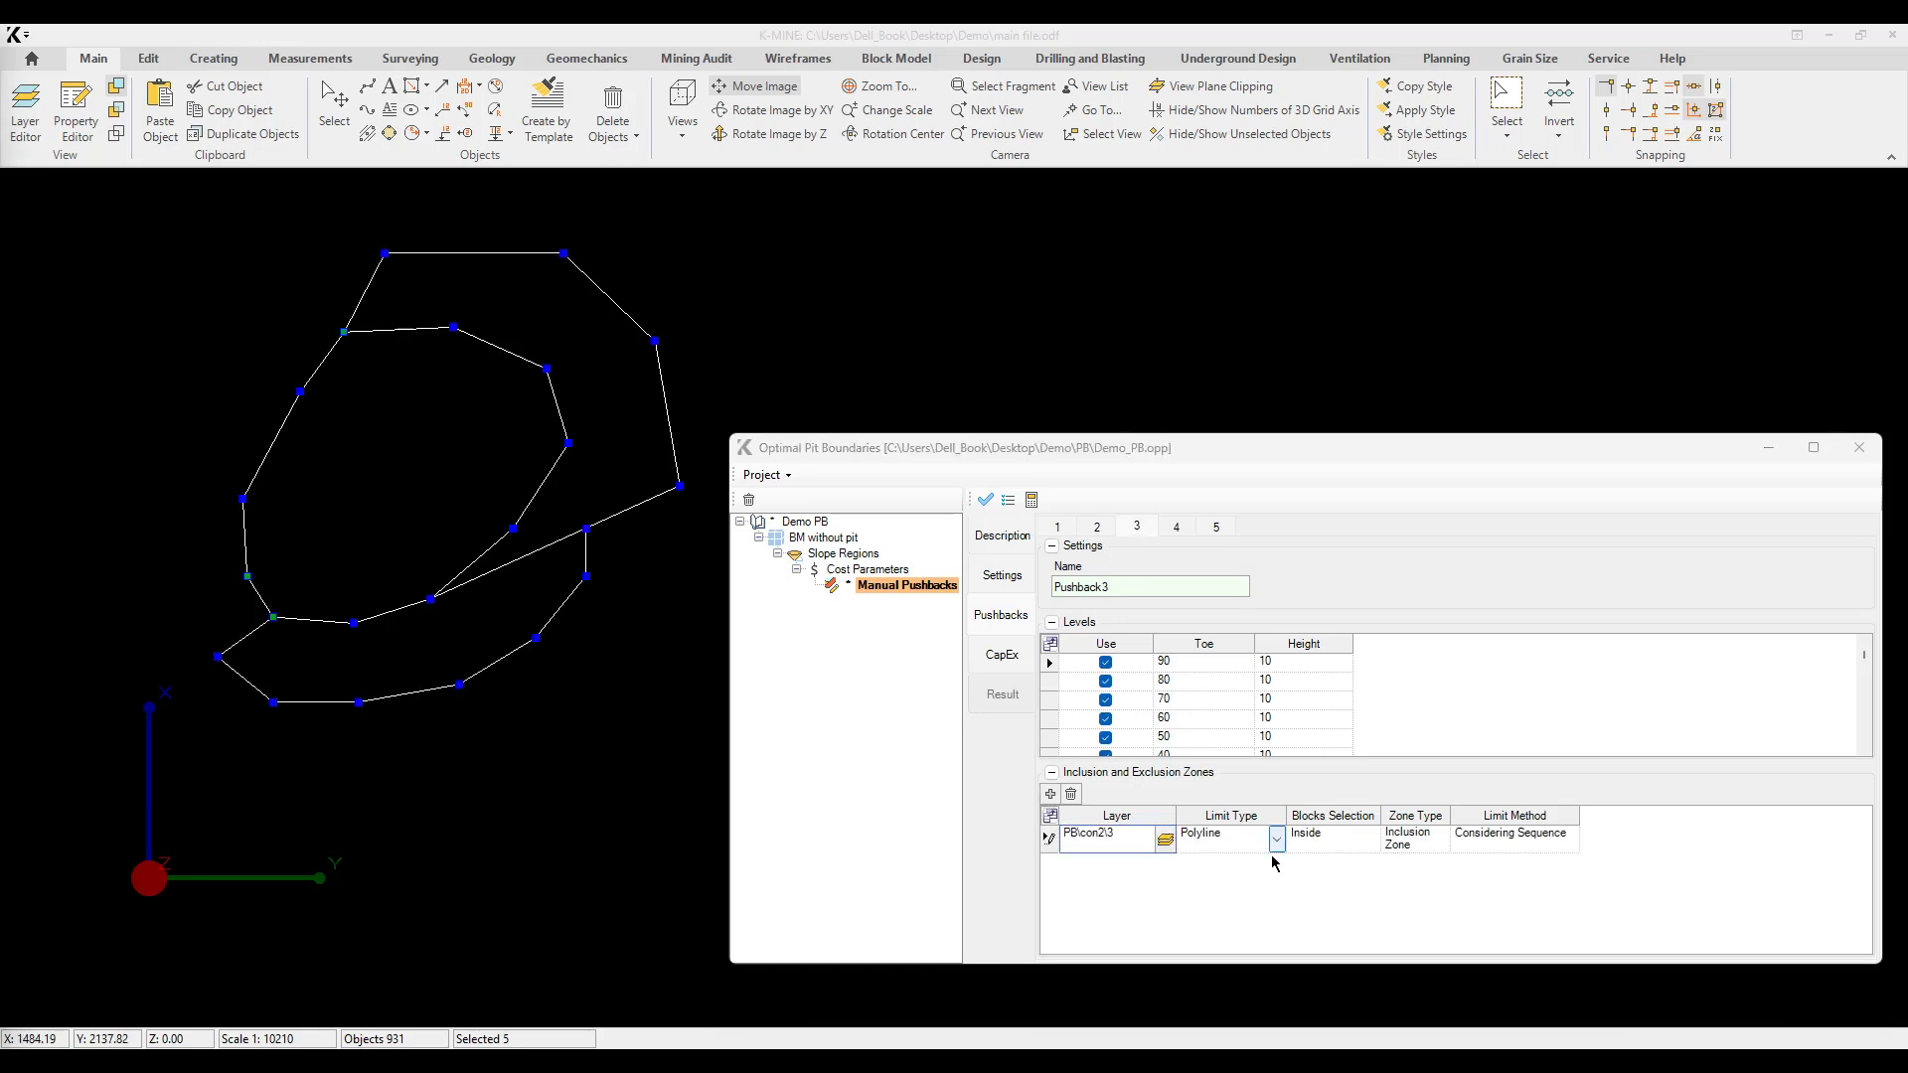
click(1177, 529)
click(1164, 841)
Step: Add an inclusion zone to Pushback5 and assign it the contour layer PB\con2\5
click(1218, 529)
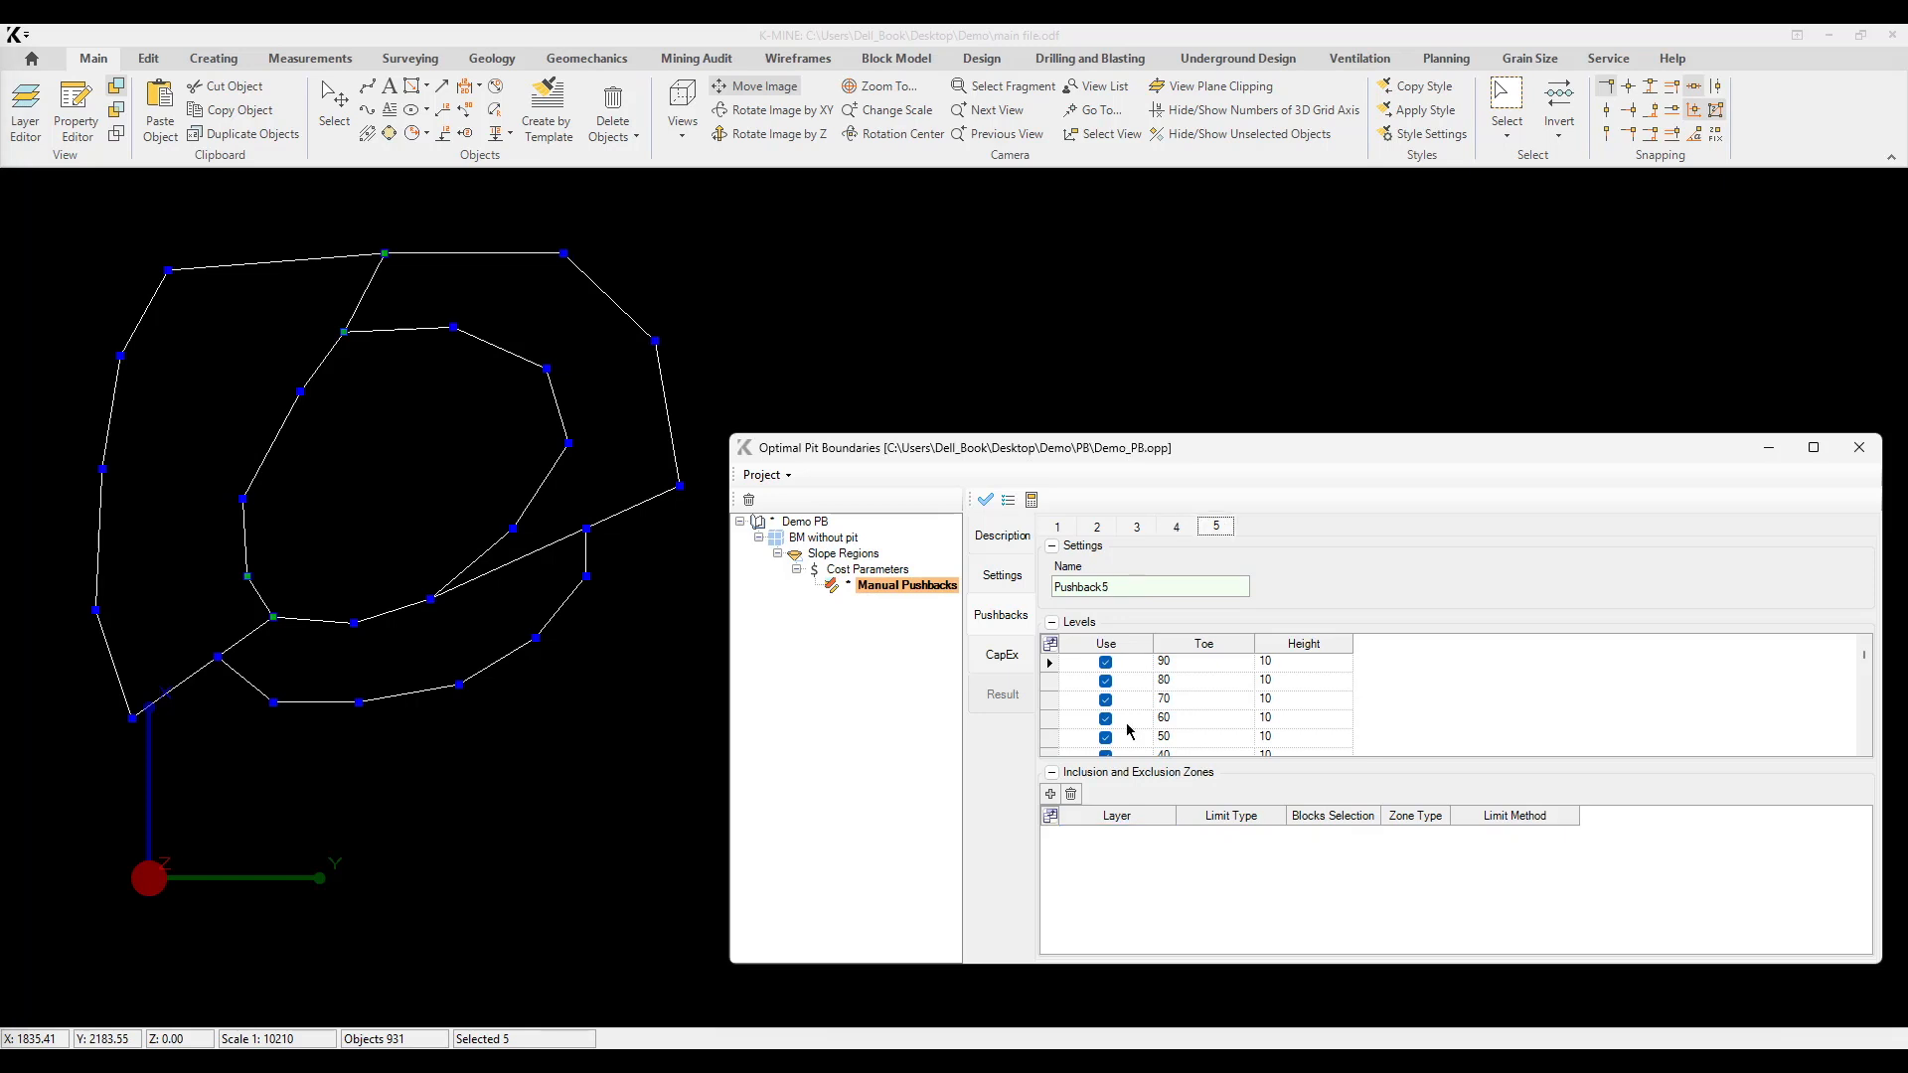
click(1051, 794)
click(1164, 840)
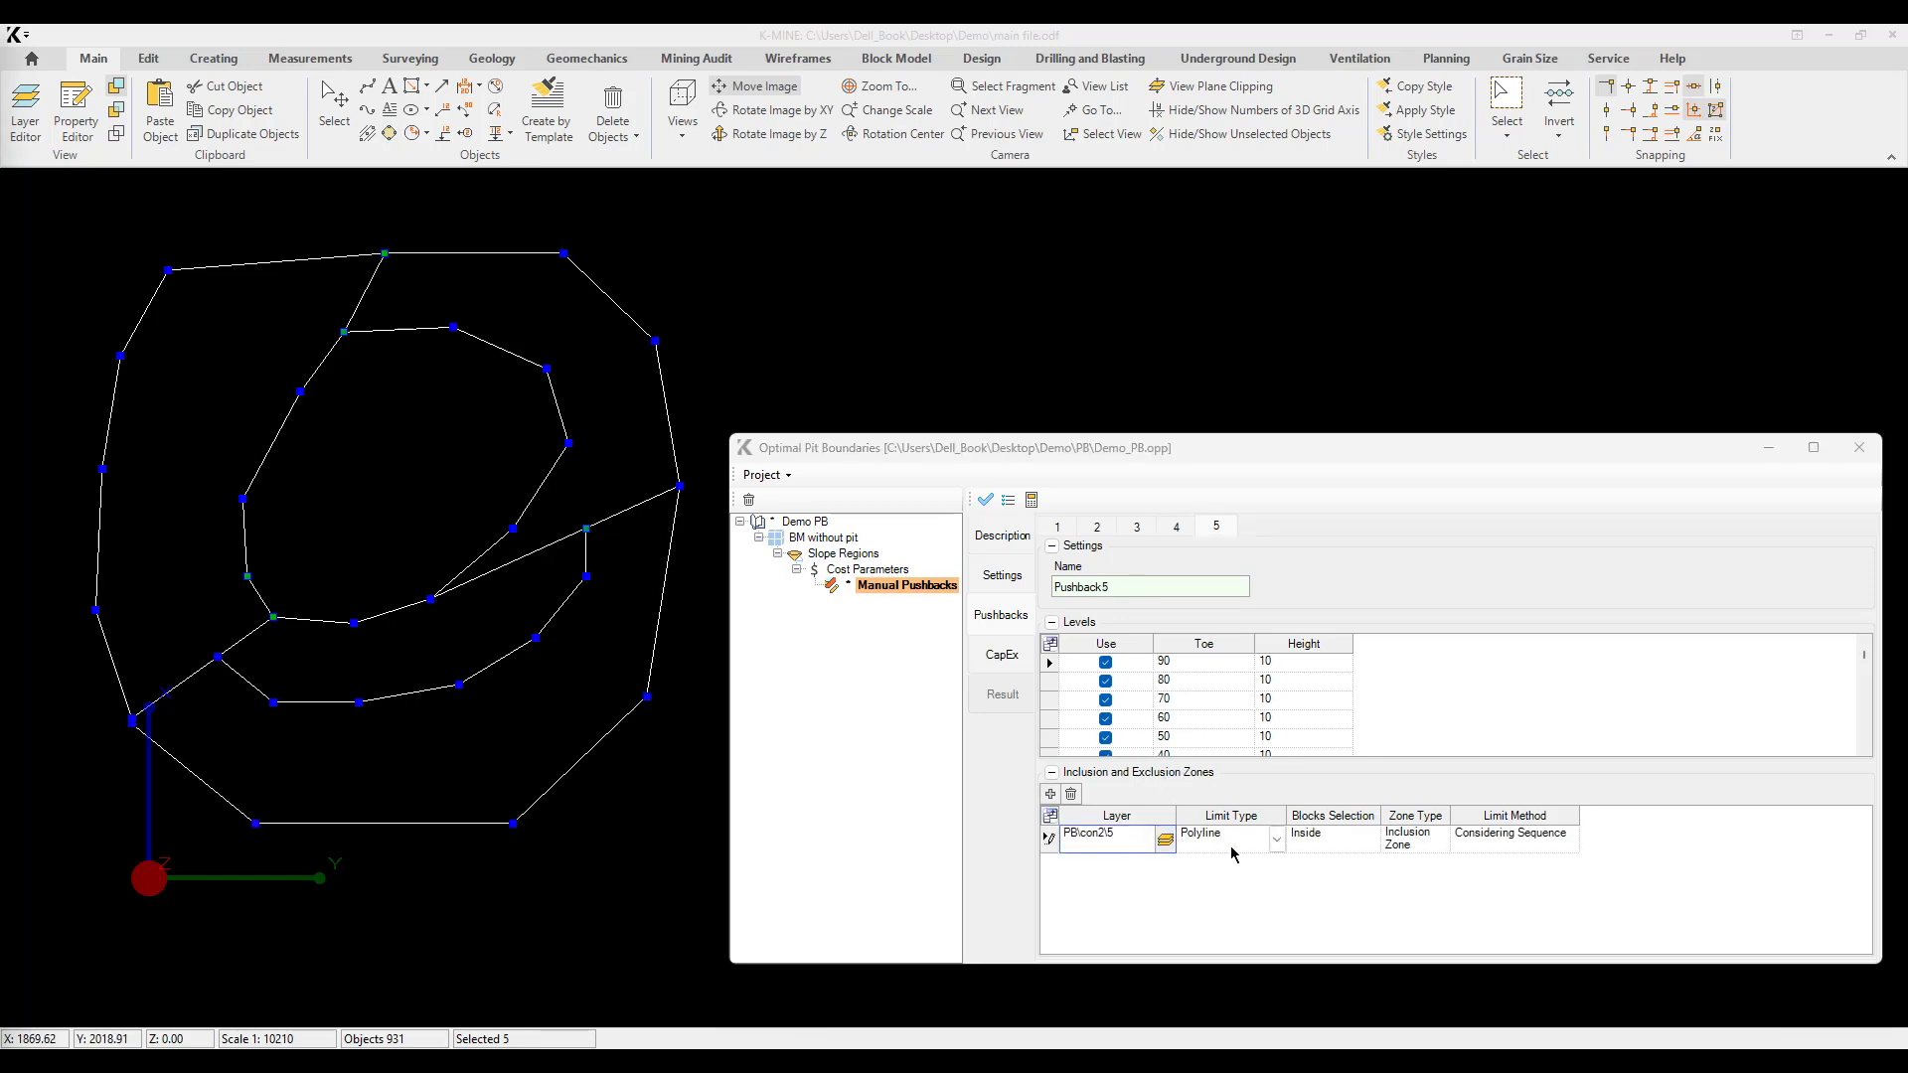
Step: Review the limit type, blocks selection, zone type and limit method options of Pushback5's inclusion zone
click(1276, 842)
click(1357, 843)
click(1370, 841)
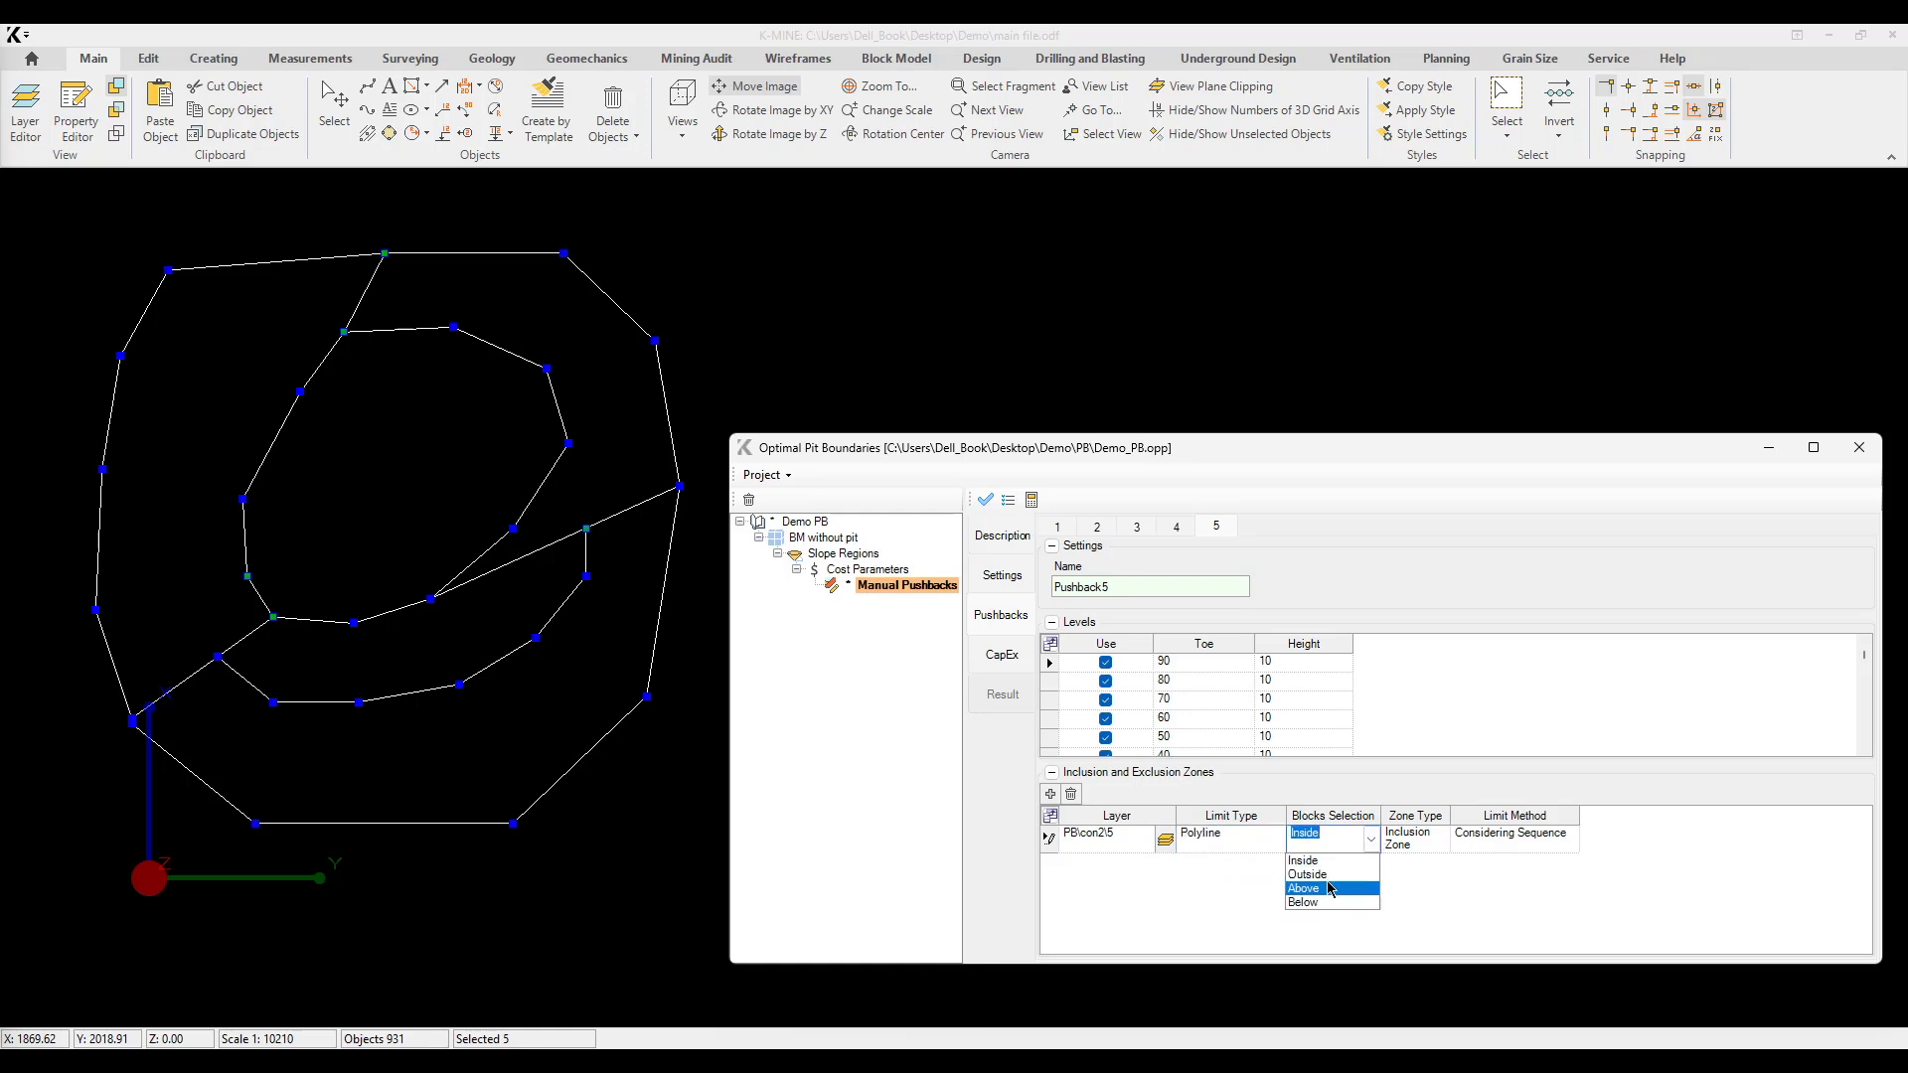
click(1440, 841)
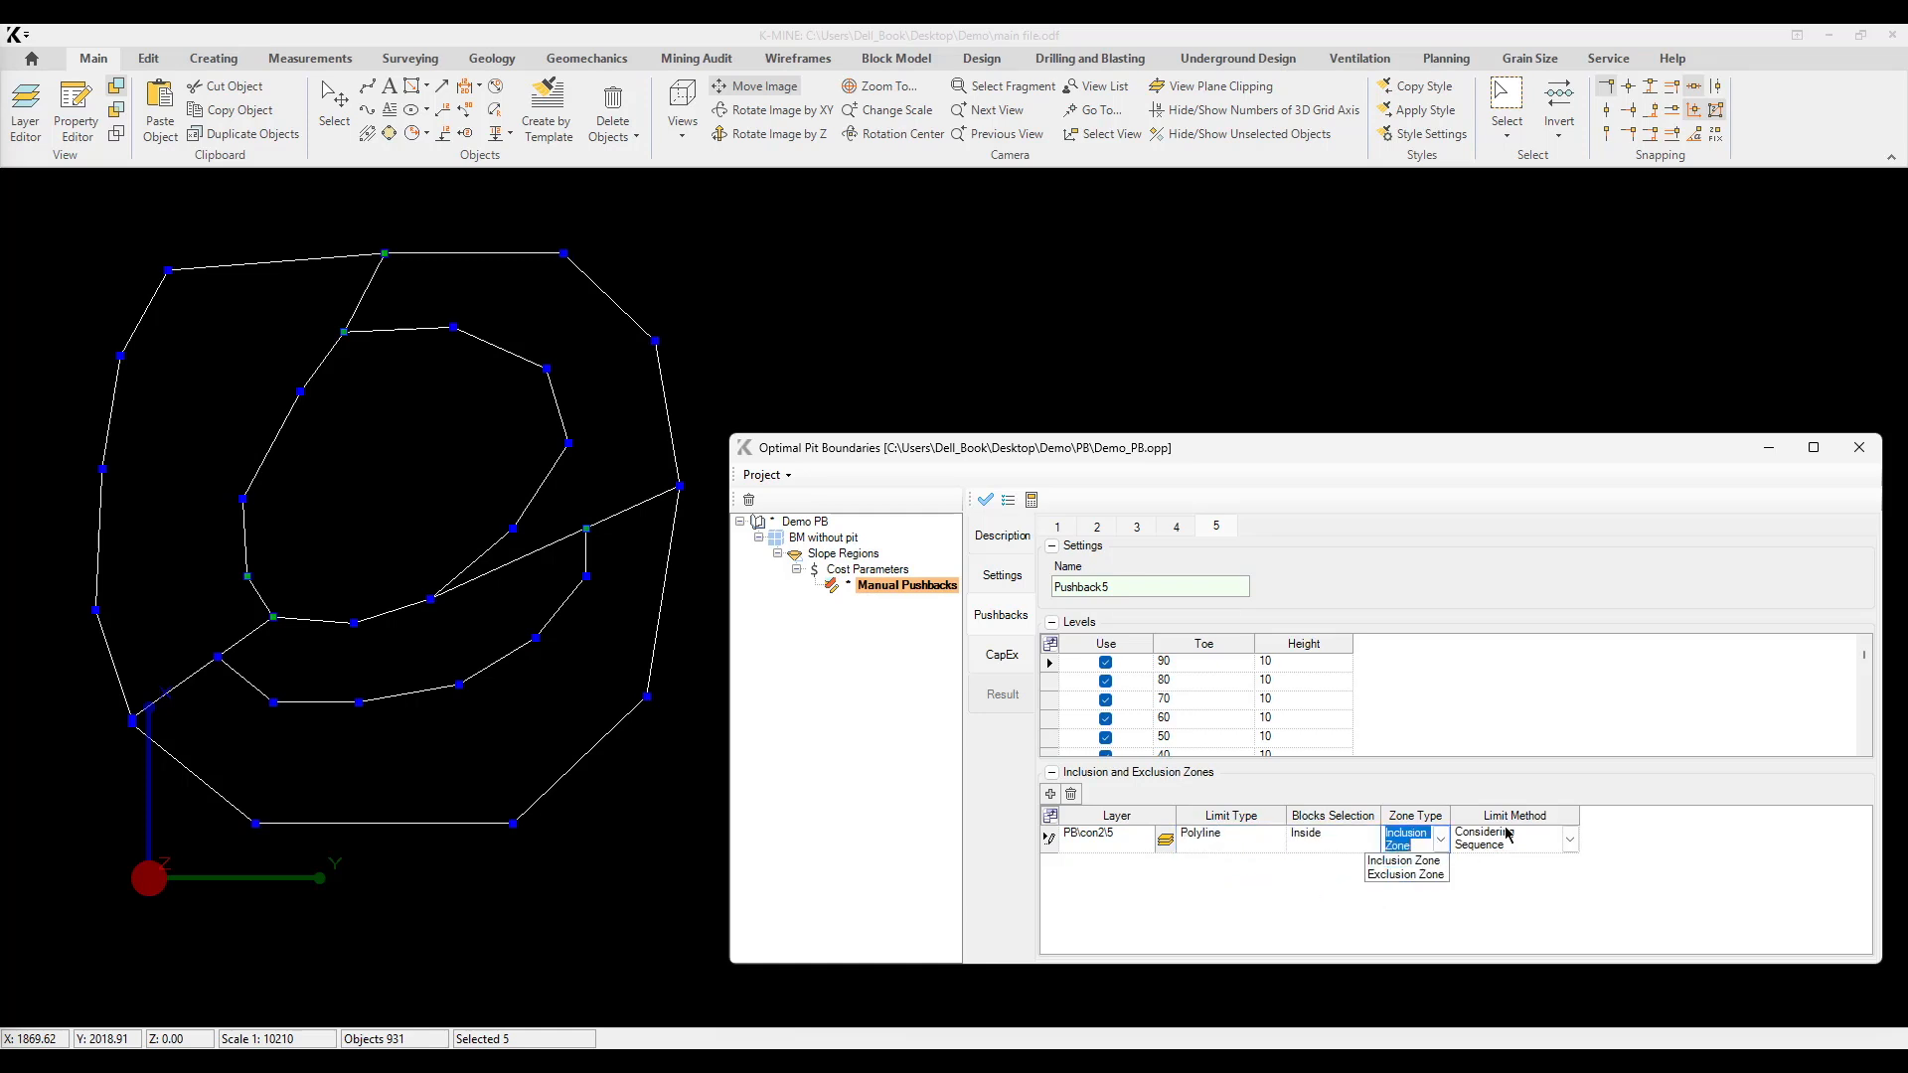
click(1550, 838)
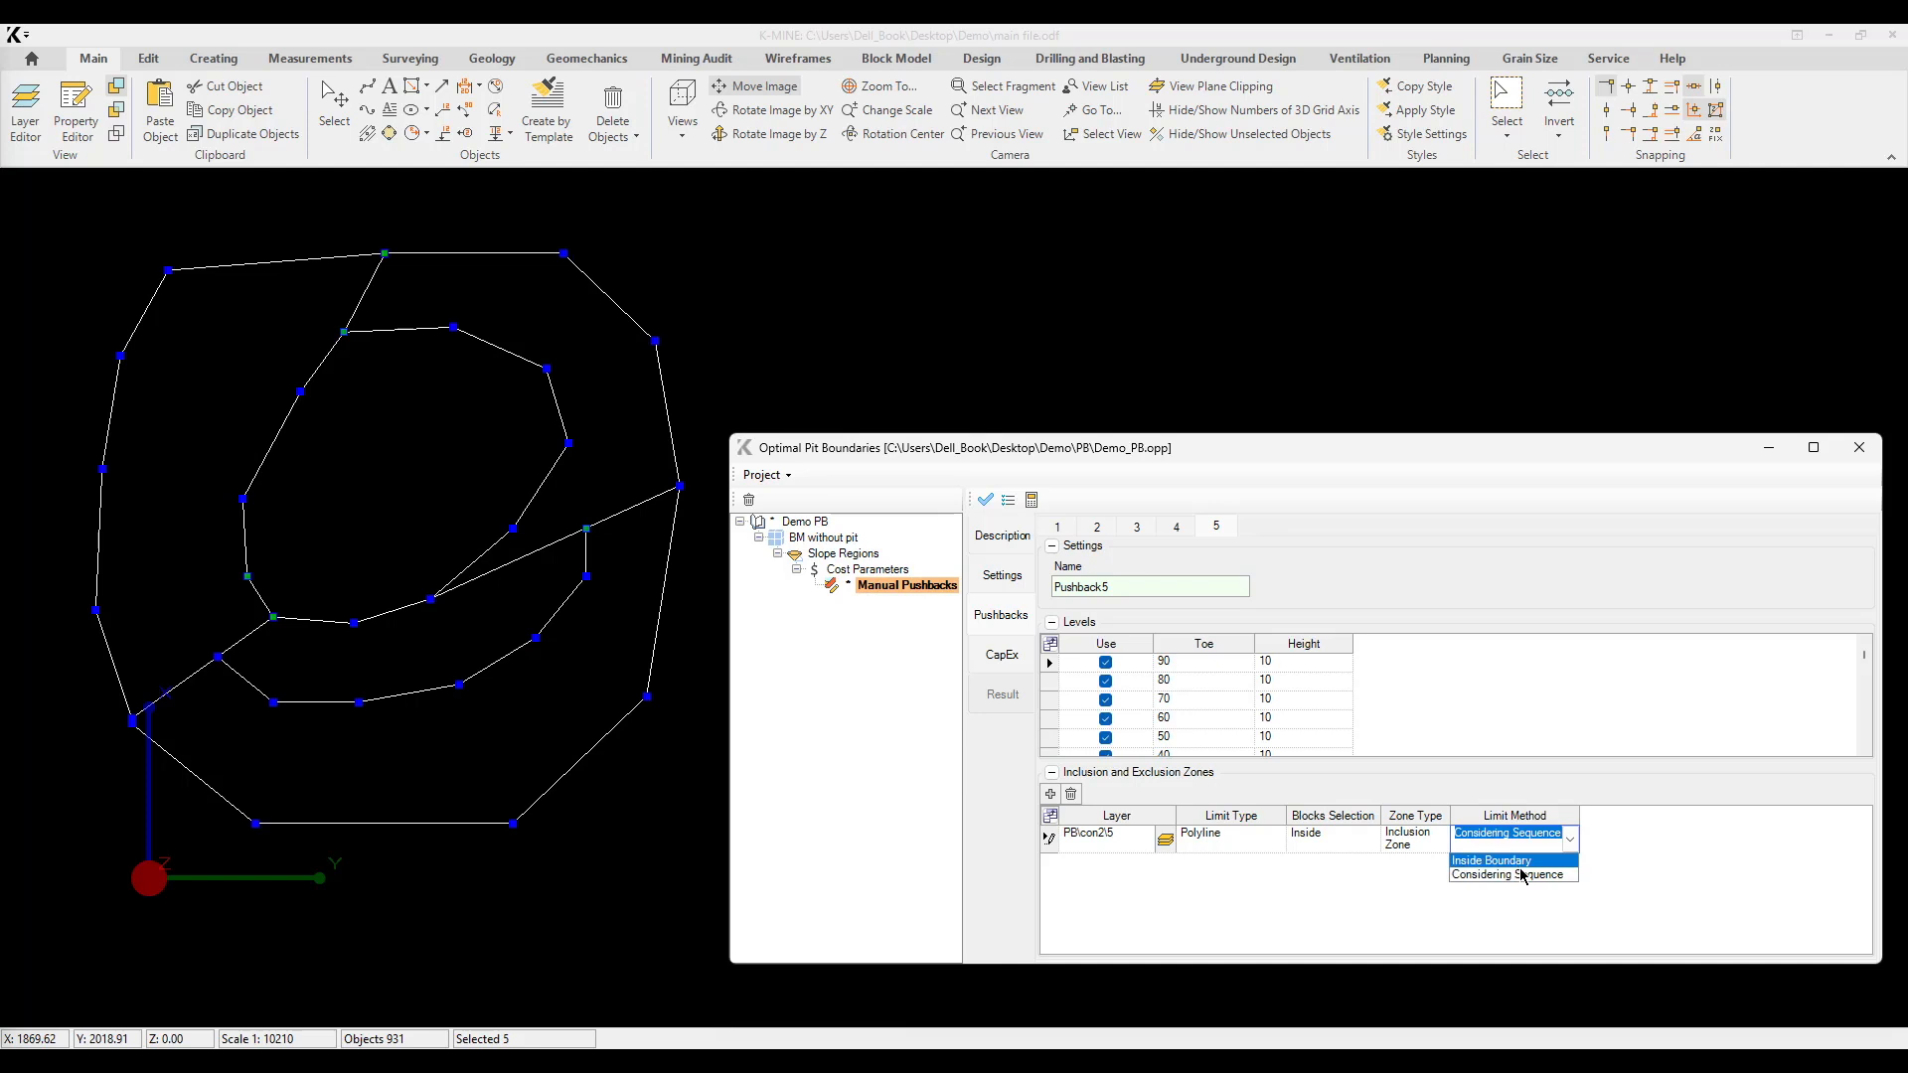
click(1399, 845)
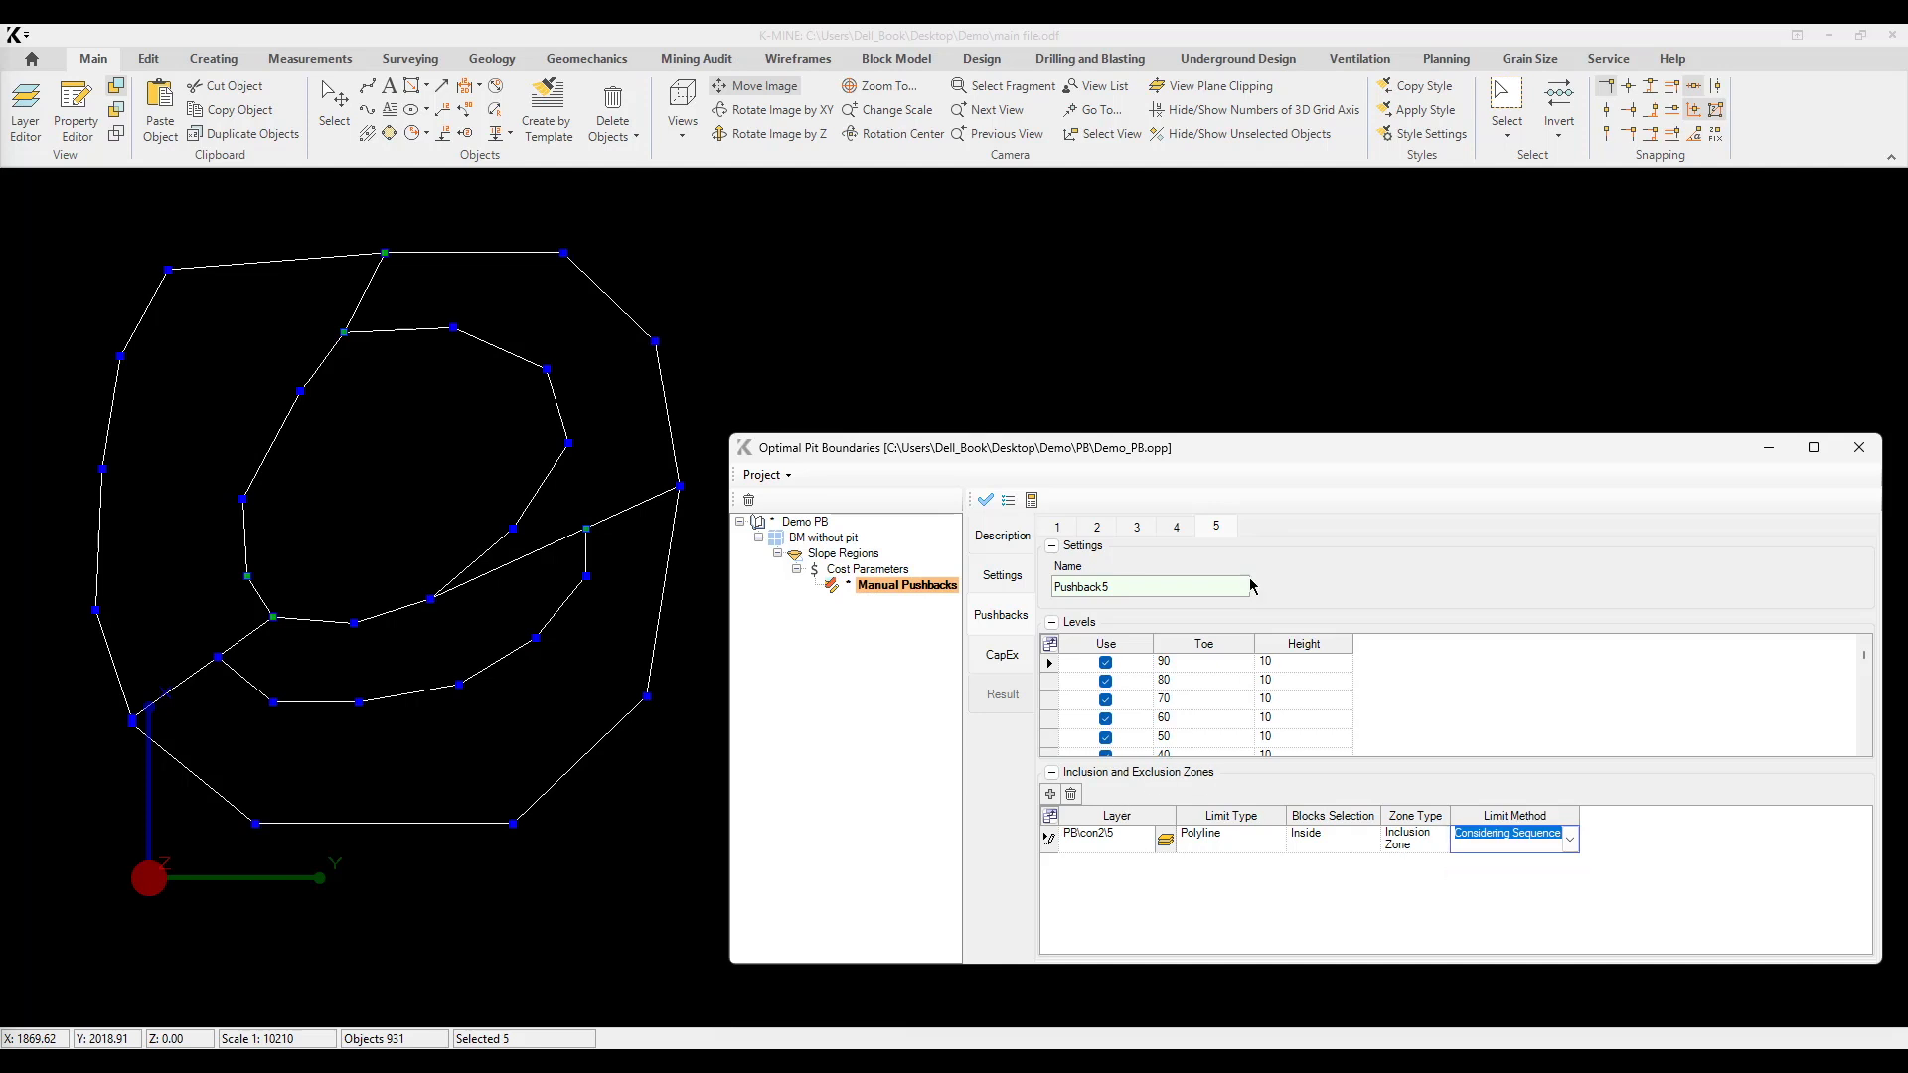
Step: Check the capital cost settings, apply the manual pushback configuration and run the calculation
click(1001, 655)
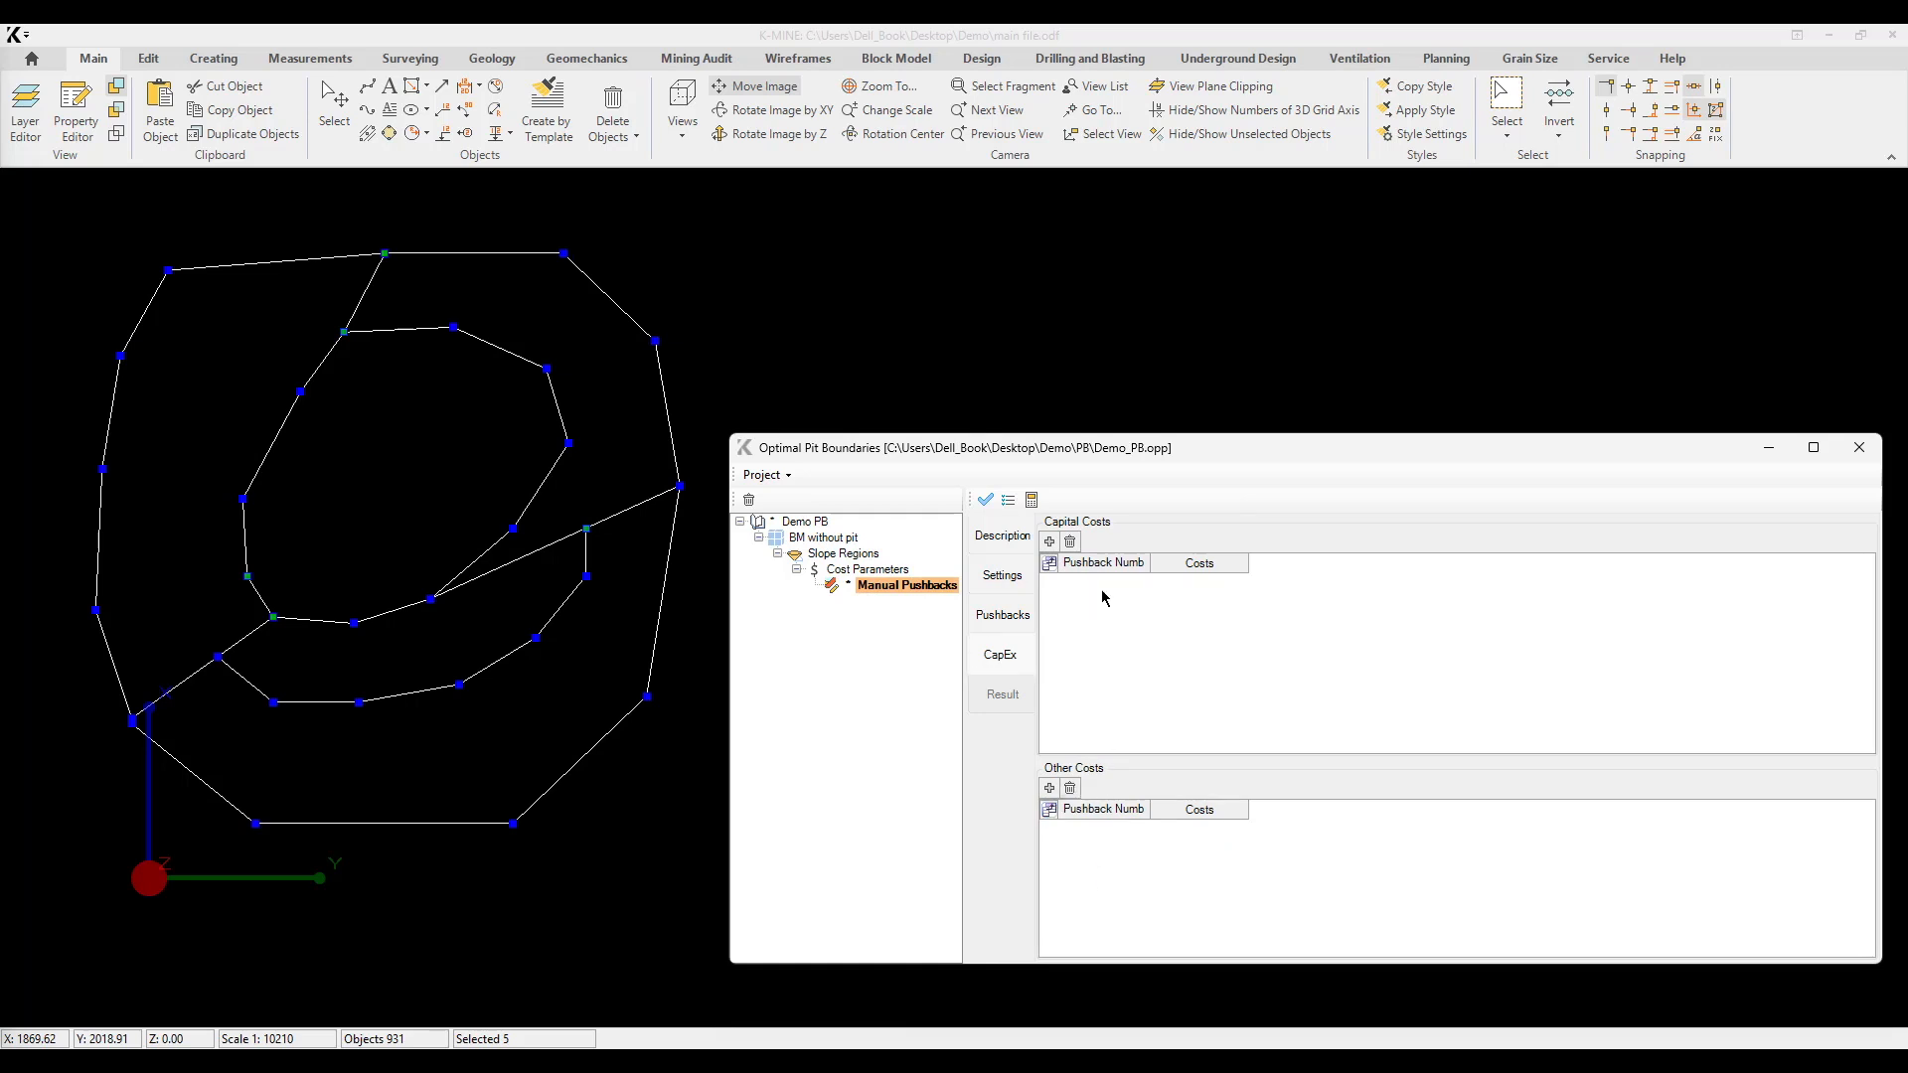
click(986, 500)
click(937, 639)
click(1033, 500)
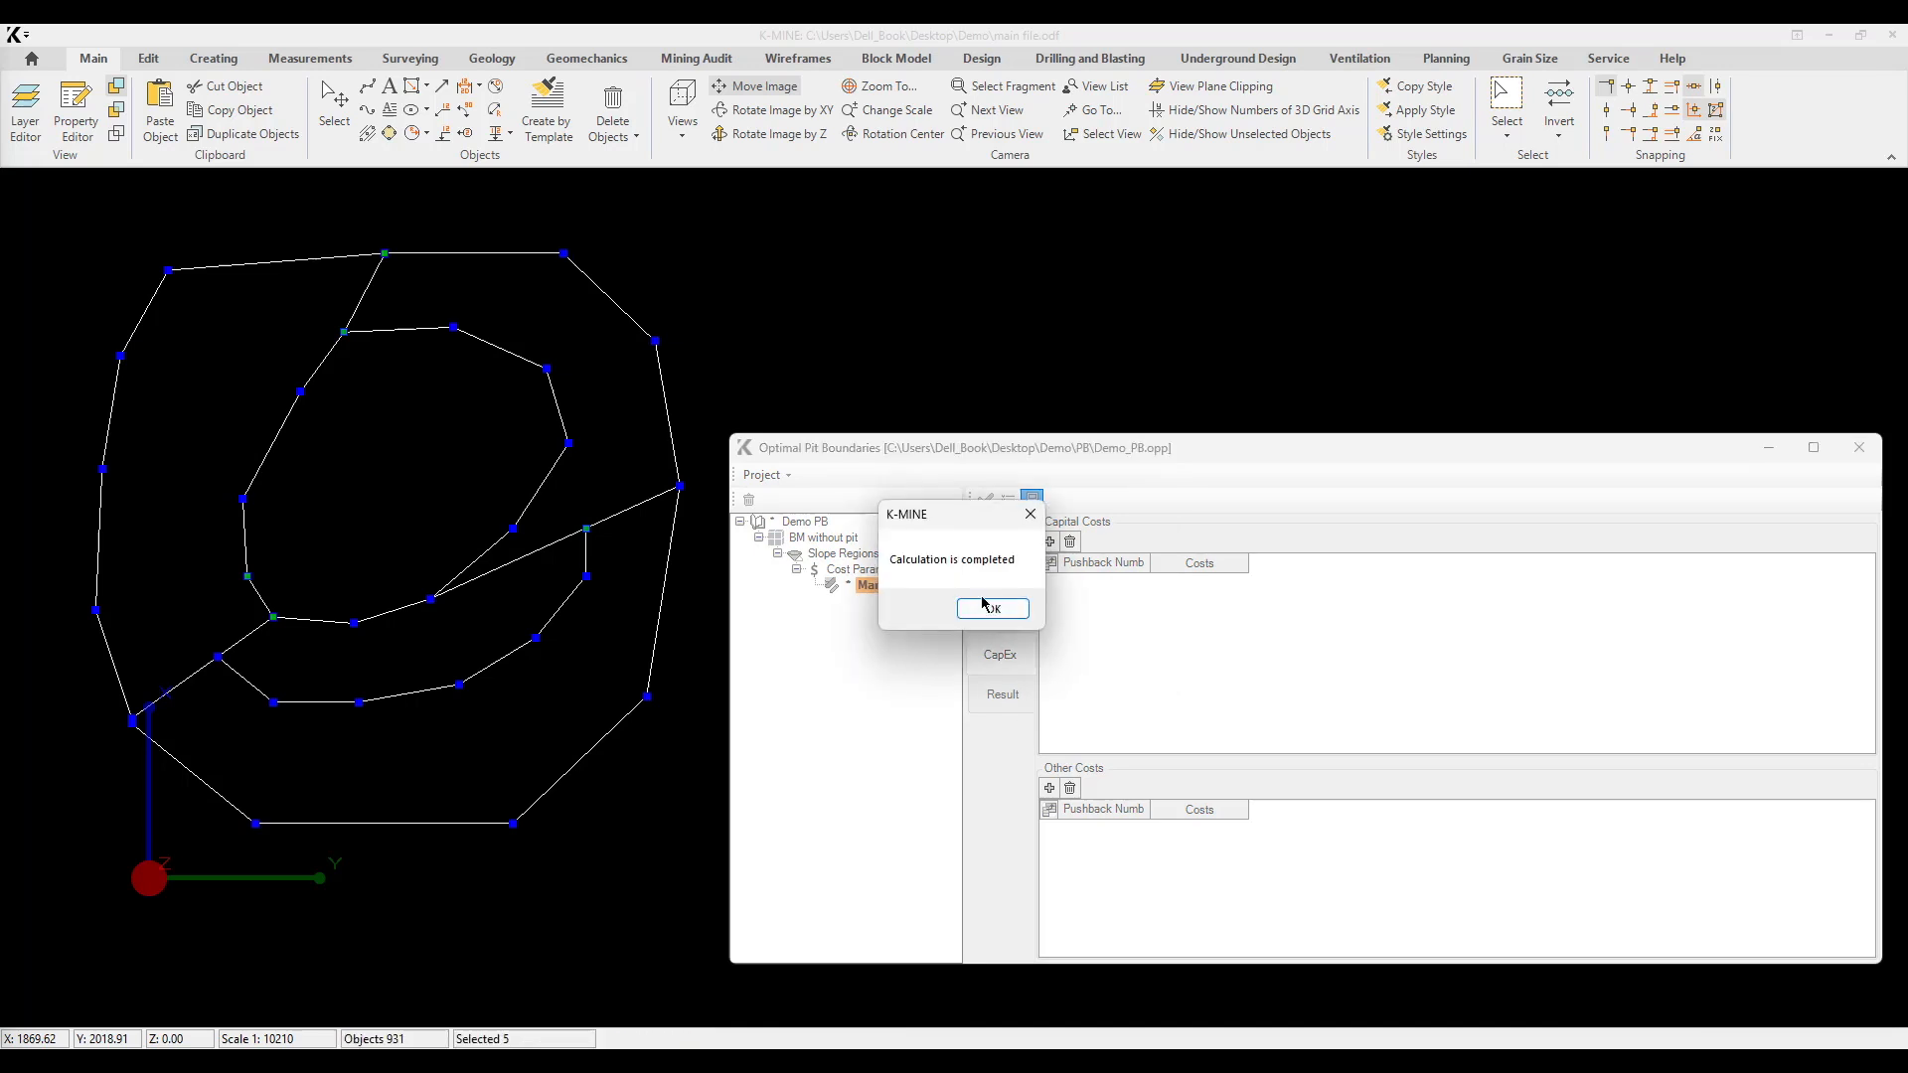
click(983, 605)
Step: Display the accumulative shells of Pushback1 through Pushback5 one by one, then inspect Pushback1 in a tilted view
click(1143, 641)
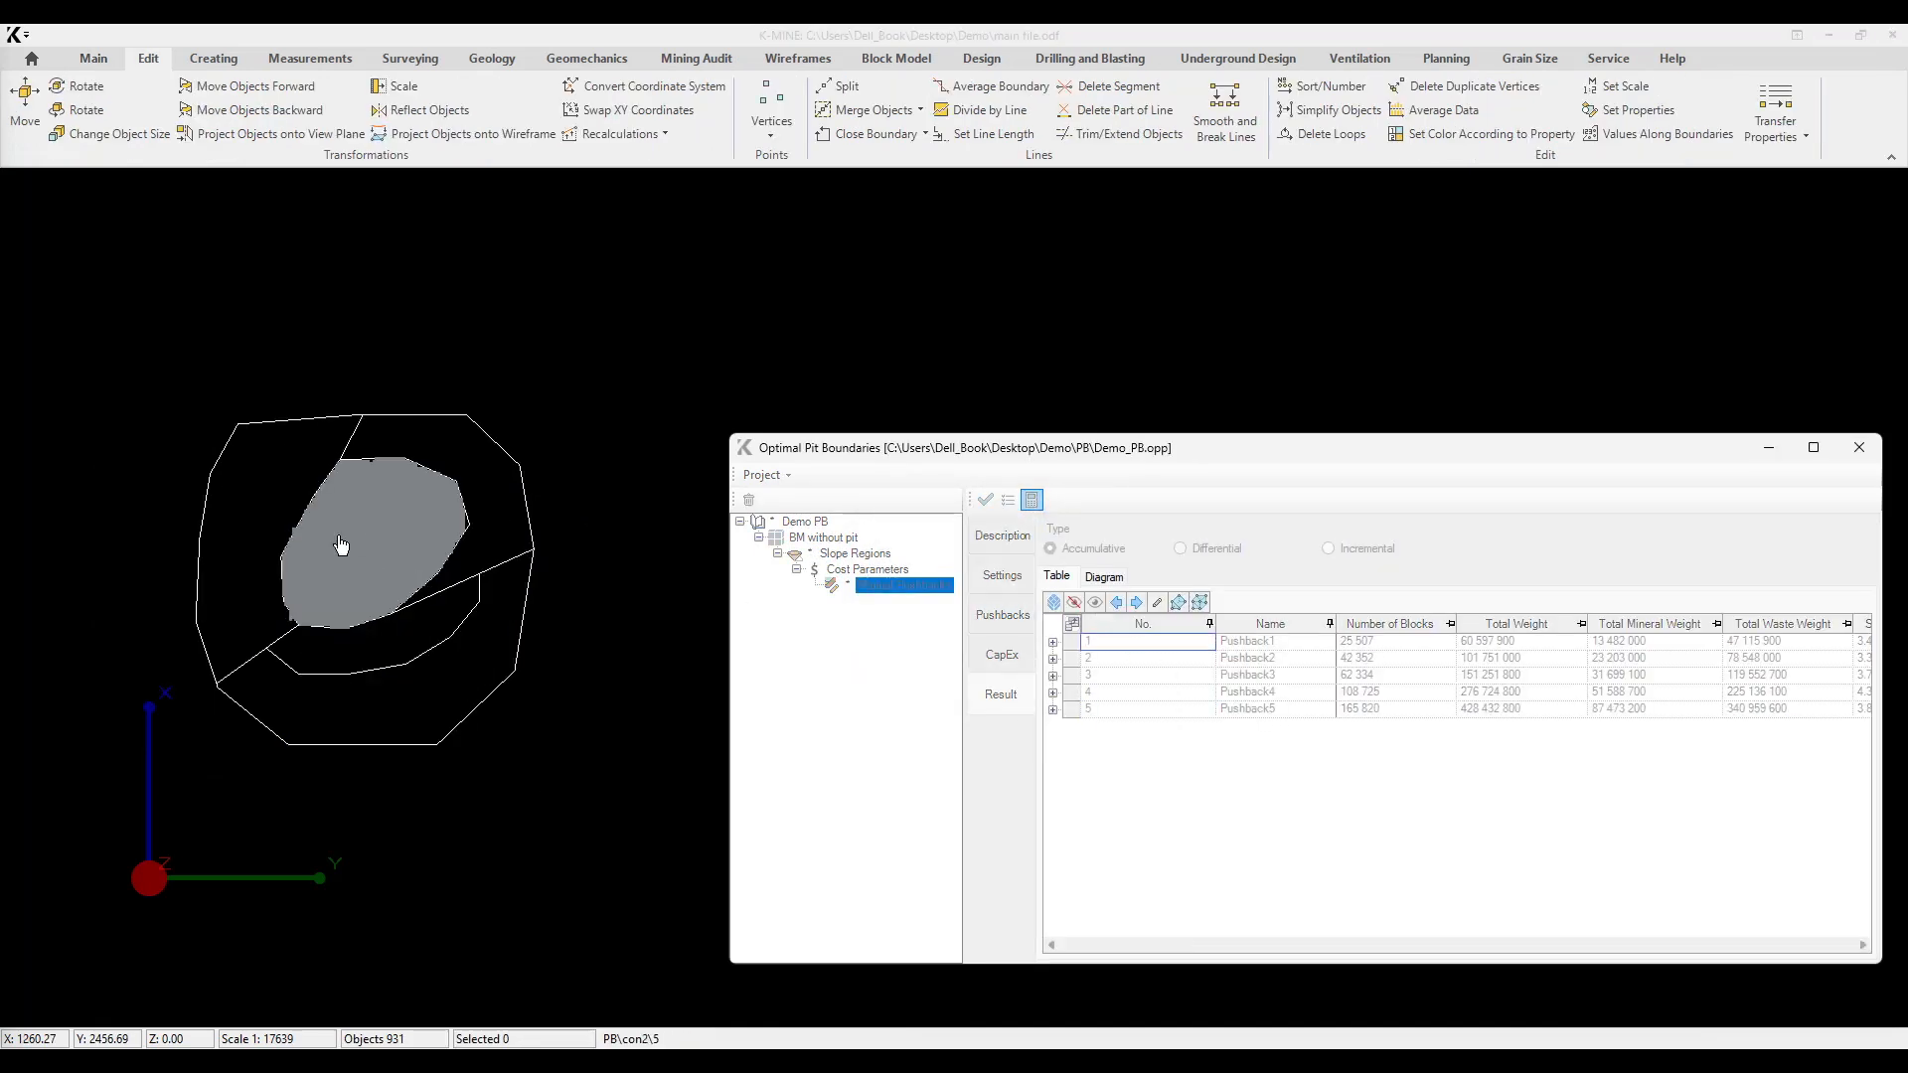
click(1138, 603)
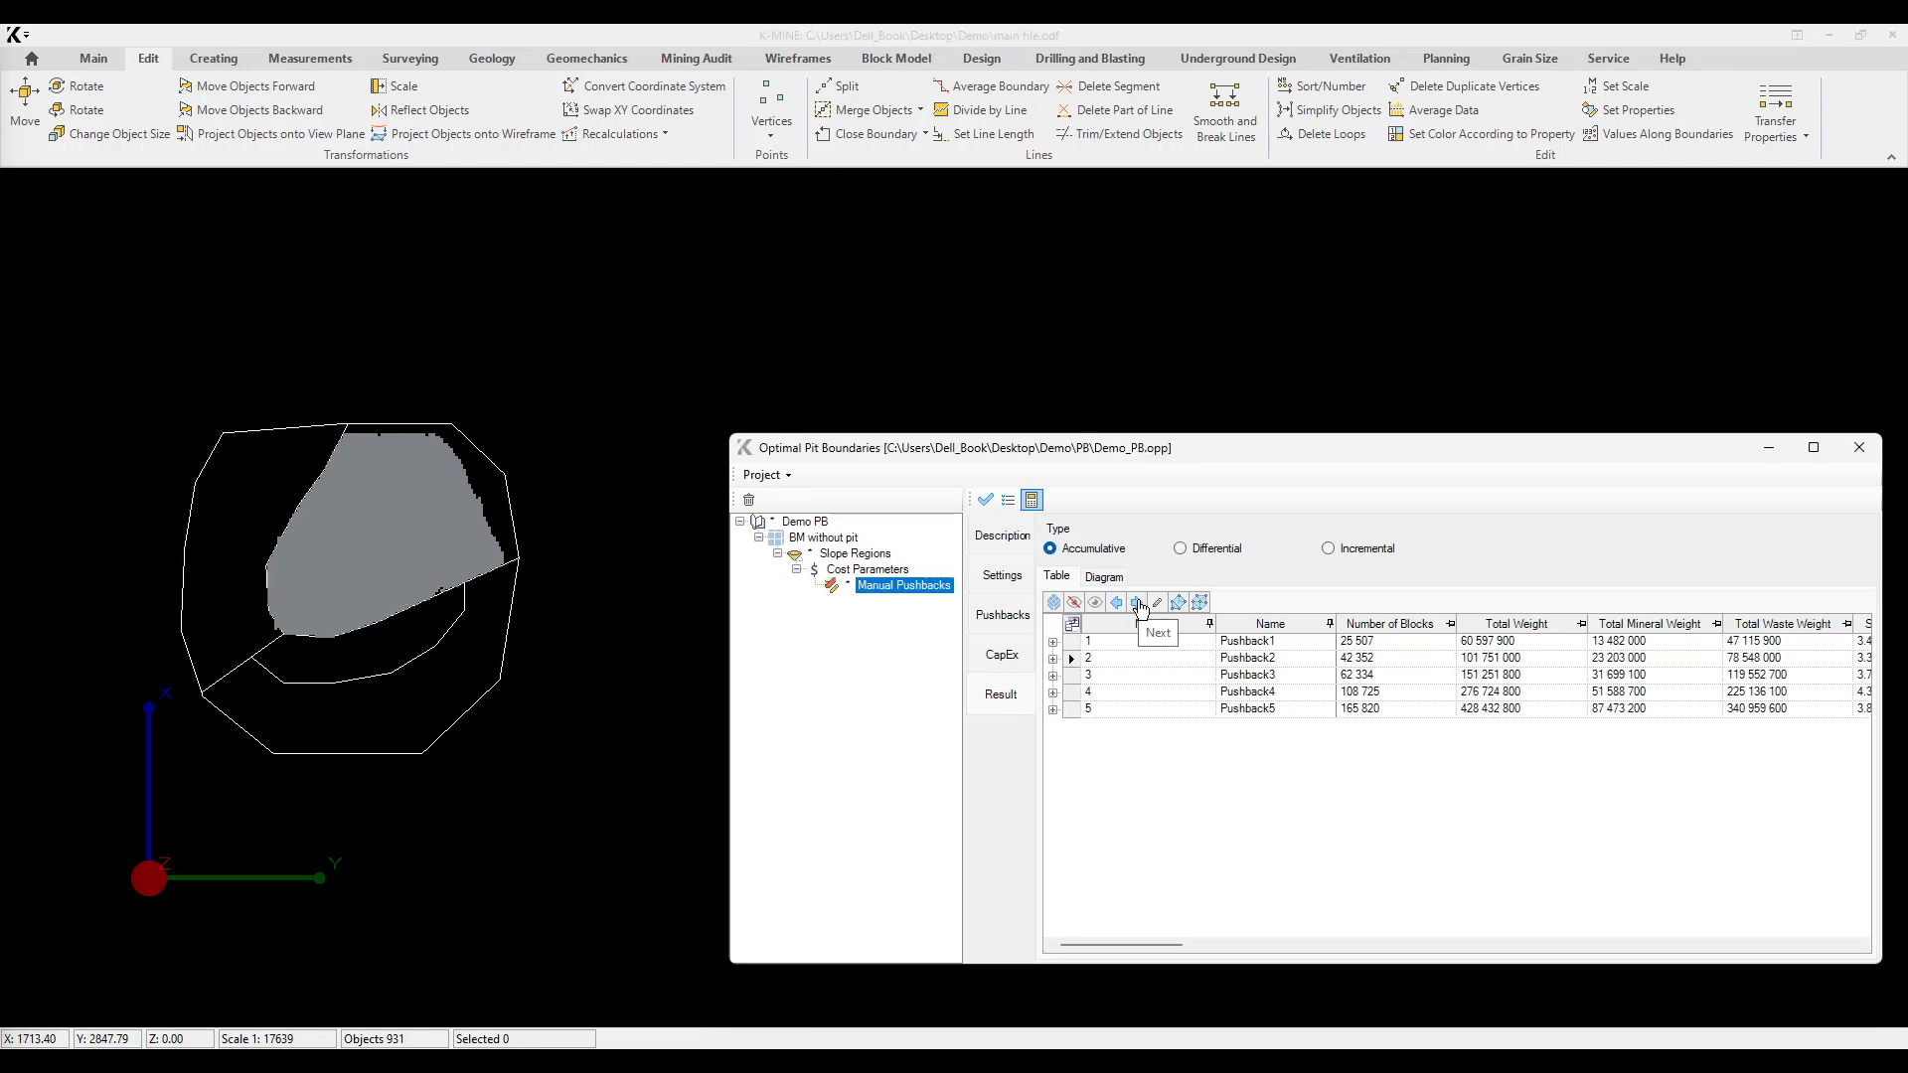
click(1138, 603)
click(1138, 603)
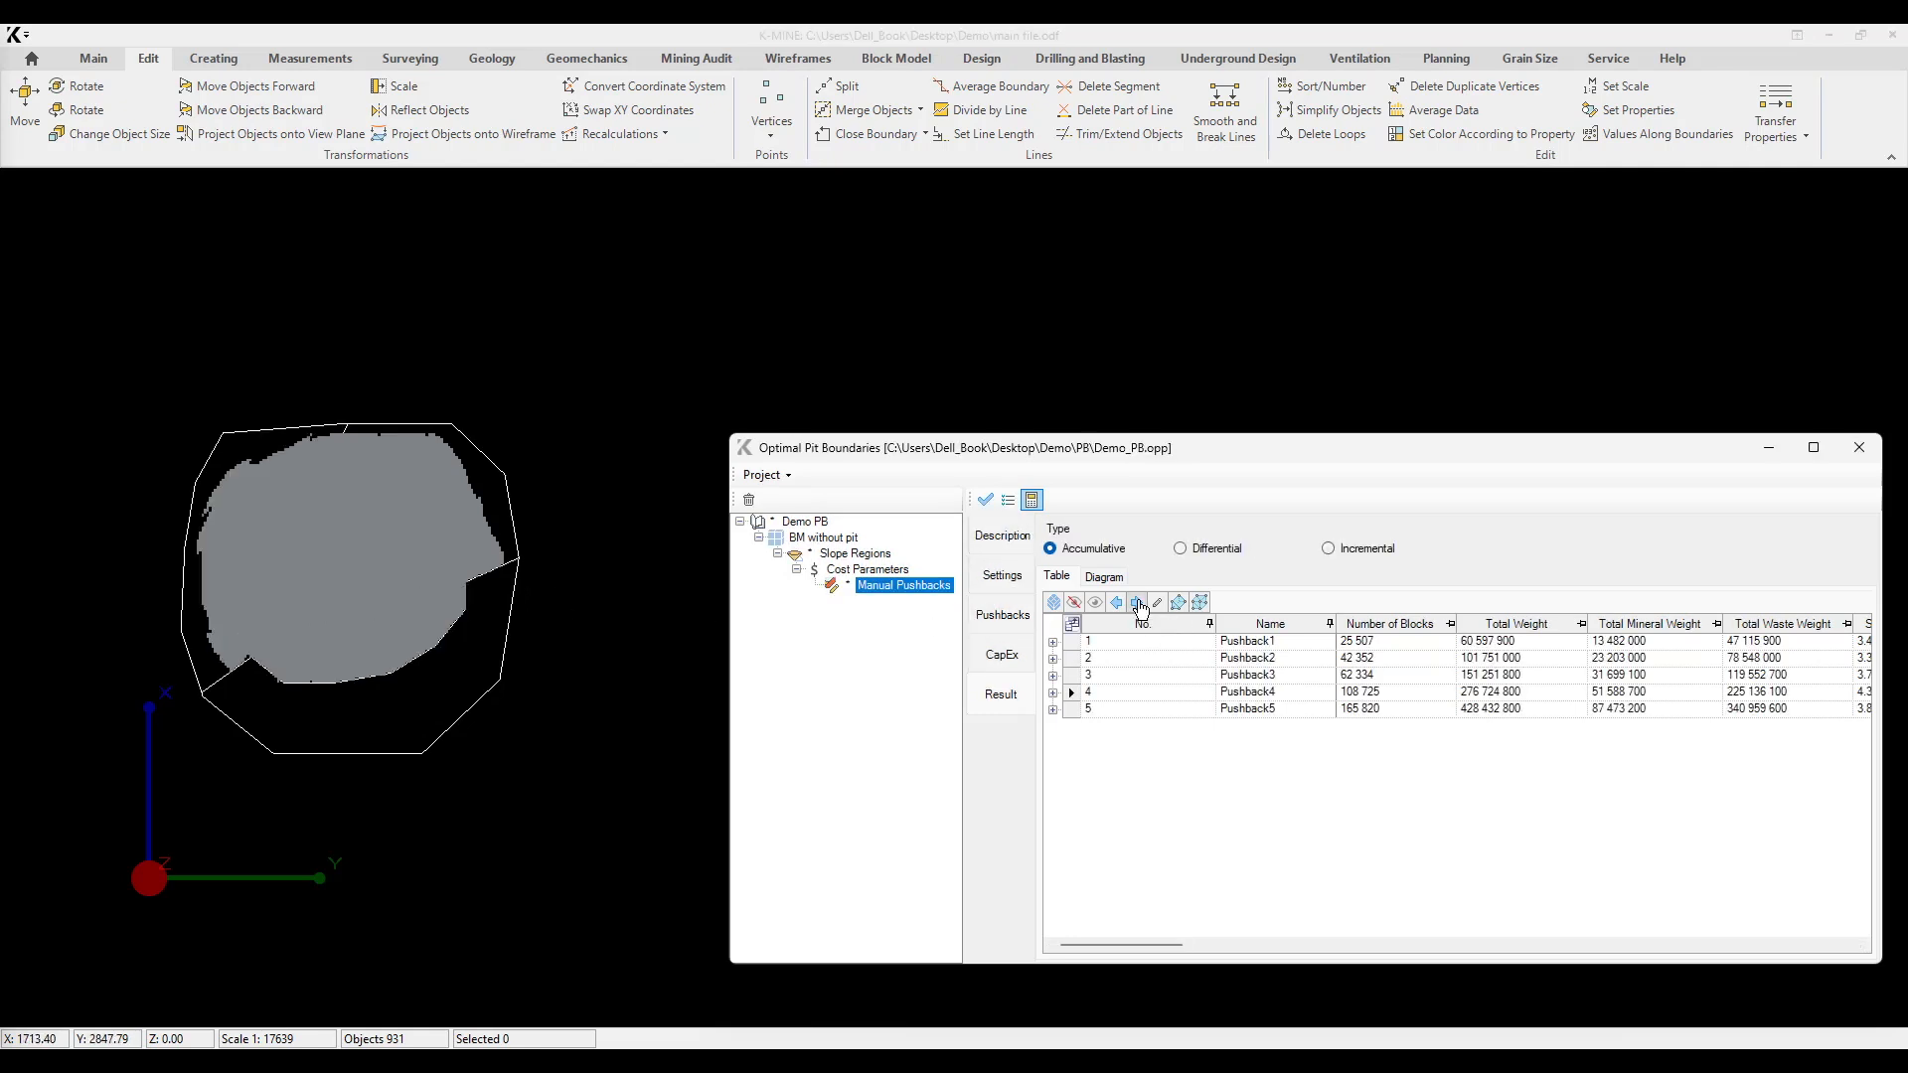
click(1137, 603)
click(1113, 643)
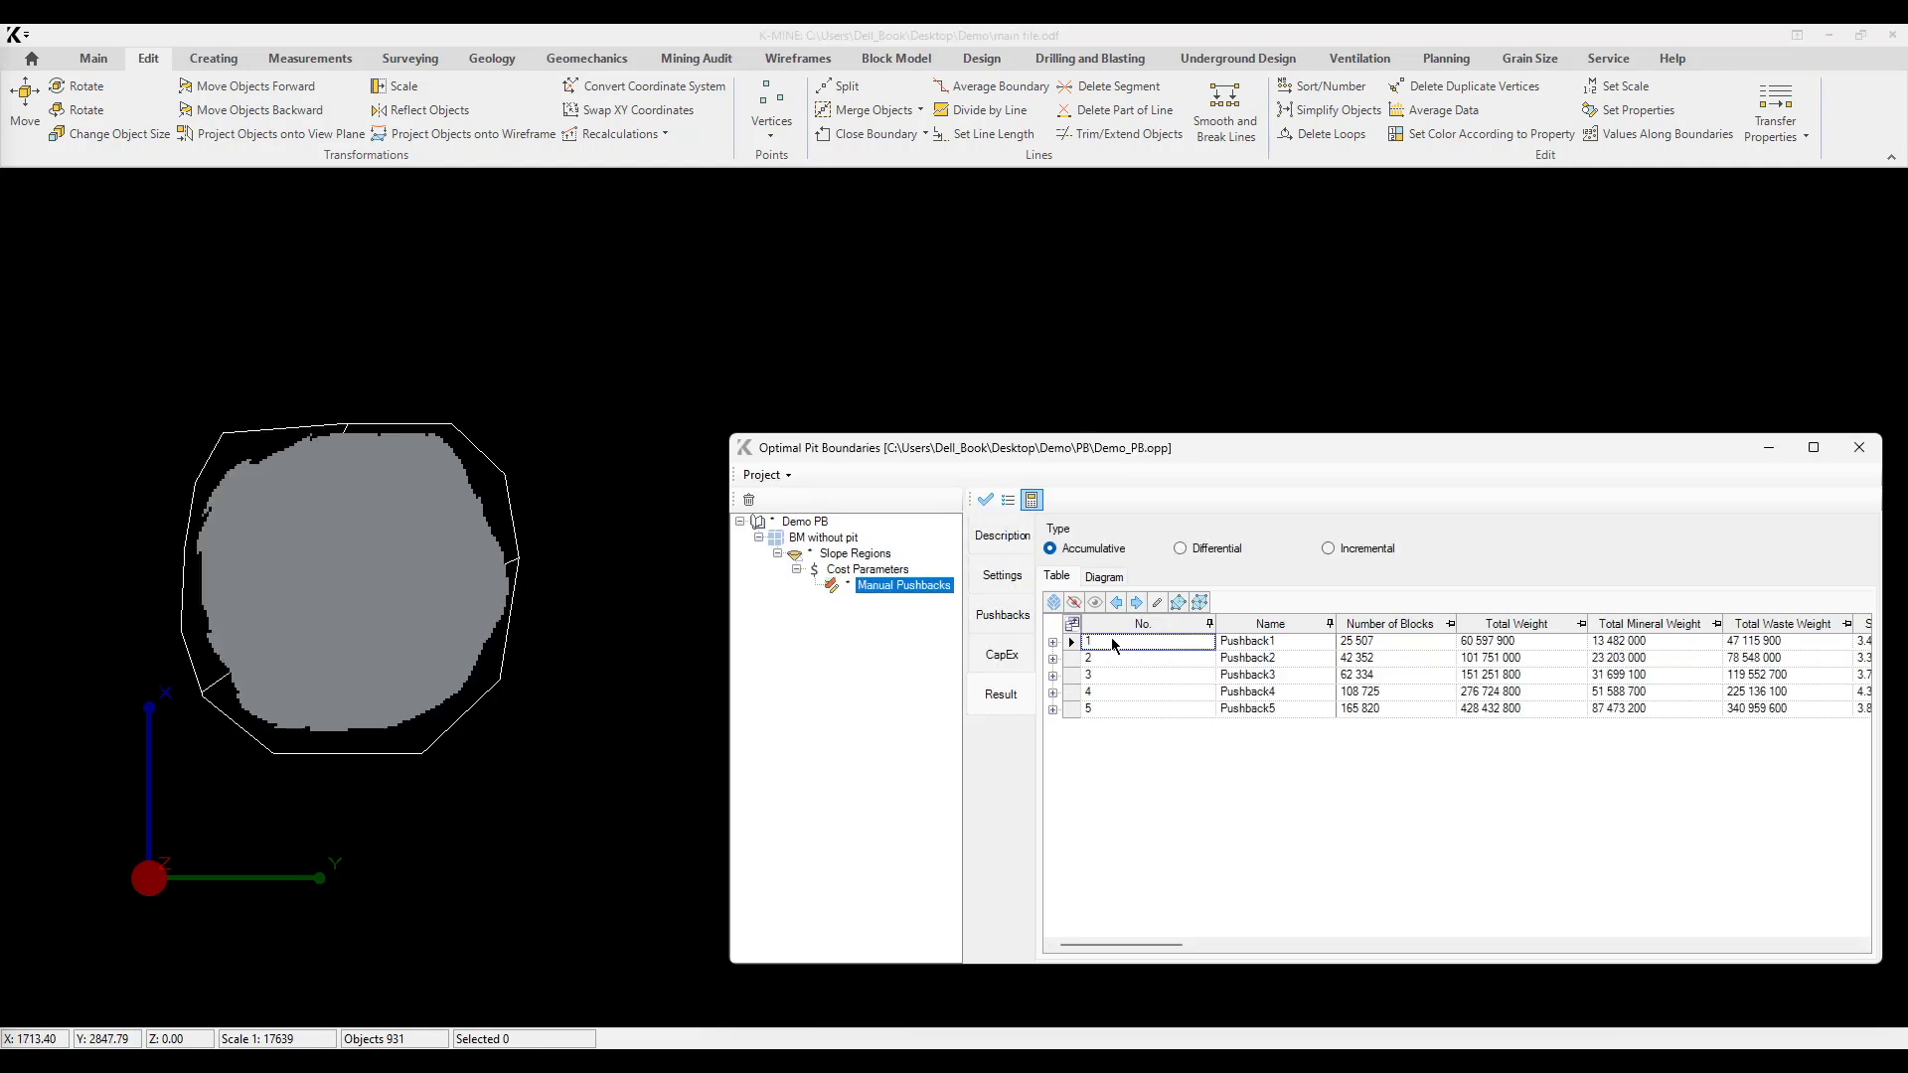
click(1098, 608)
middle_drag(348, 648, 361, 538)
Step: Switch the results to Differential and inspect the blocks of the first four pushbacks in 3D, one after another
click(1203, 548)
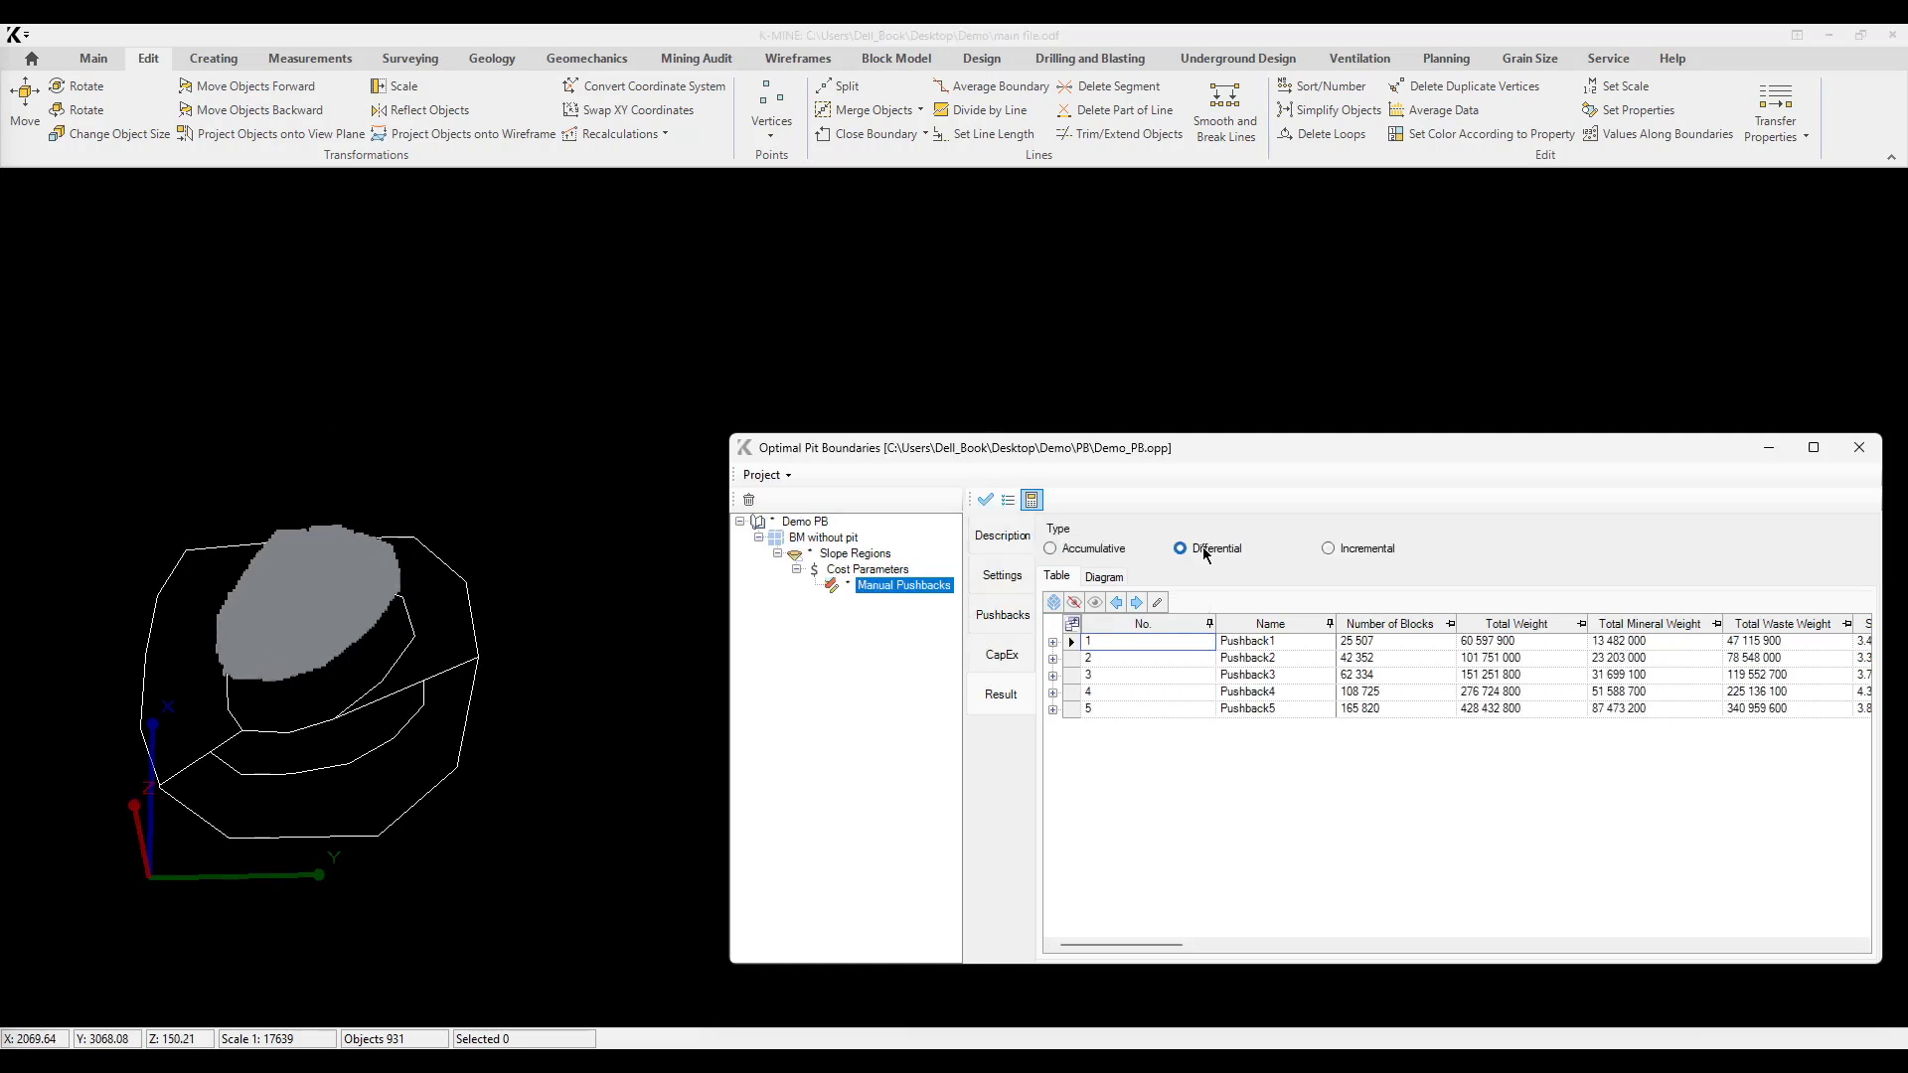
click(1098, 610)
middle_drag(329, 678, 366, 442)
scroll(438, 617, up, 2)
scroll(364, 458, up, 2)
click(1136, 602)
mouse_move(553, 596)
middle_down()
mouse_move(345, 672)
mouse_move(596, 690)
middle_up()
click(1138, 607)
mouse_move(266, 654)
middle_down()
mouse_move(302, 584)
mouse_move(352, 628)
mouse_move(192, 468)
mouse_move(315, 503)
mouse_move(397, 472)
mouse_move(274, 525)
middle_up()
scroll(302, 590, down, 2)
scroll(191, 468, up, 2)
click(1188, 453)
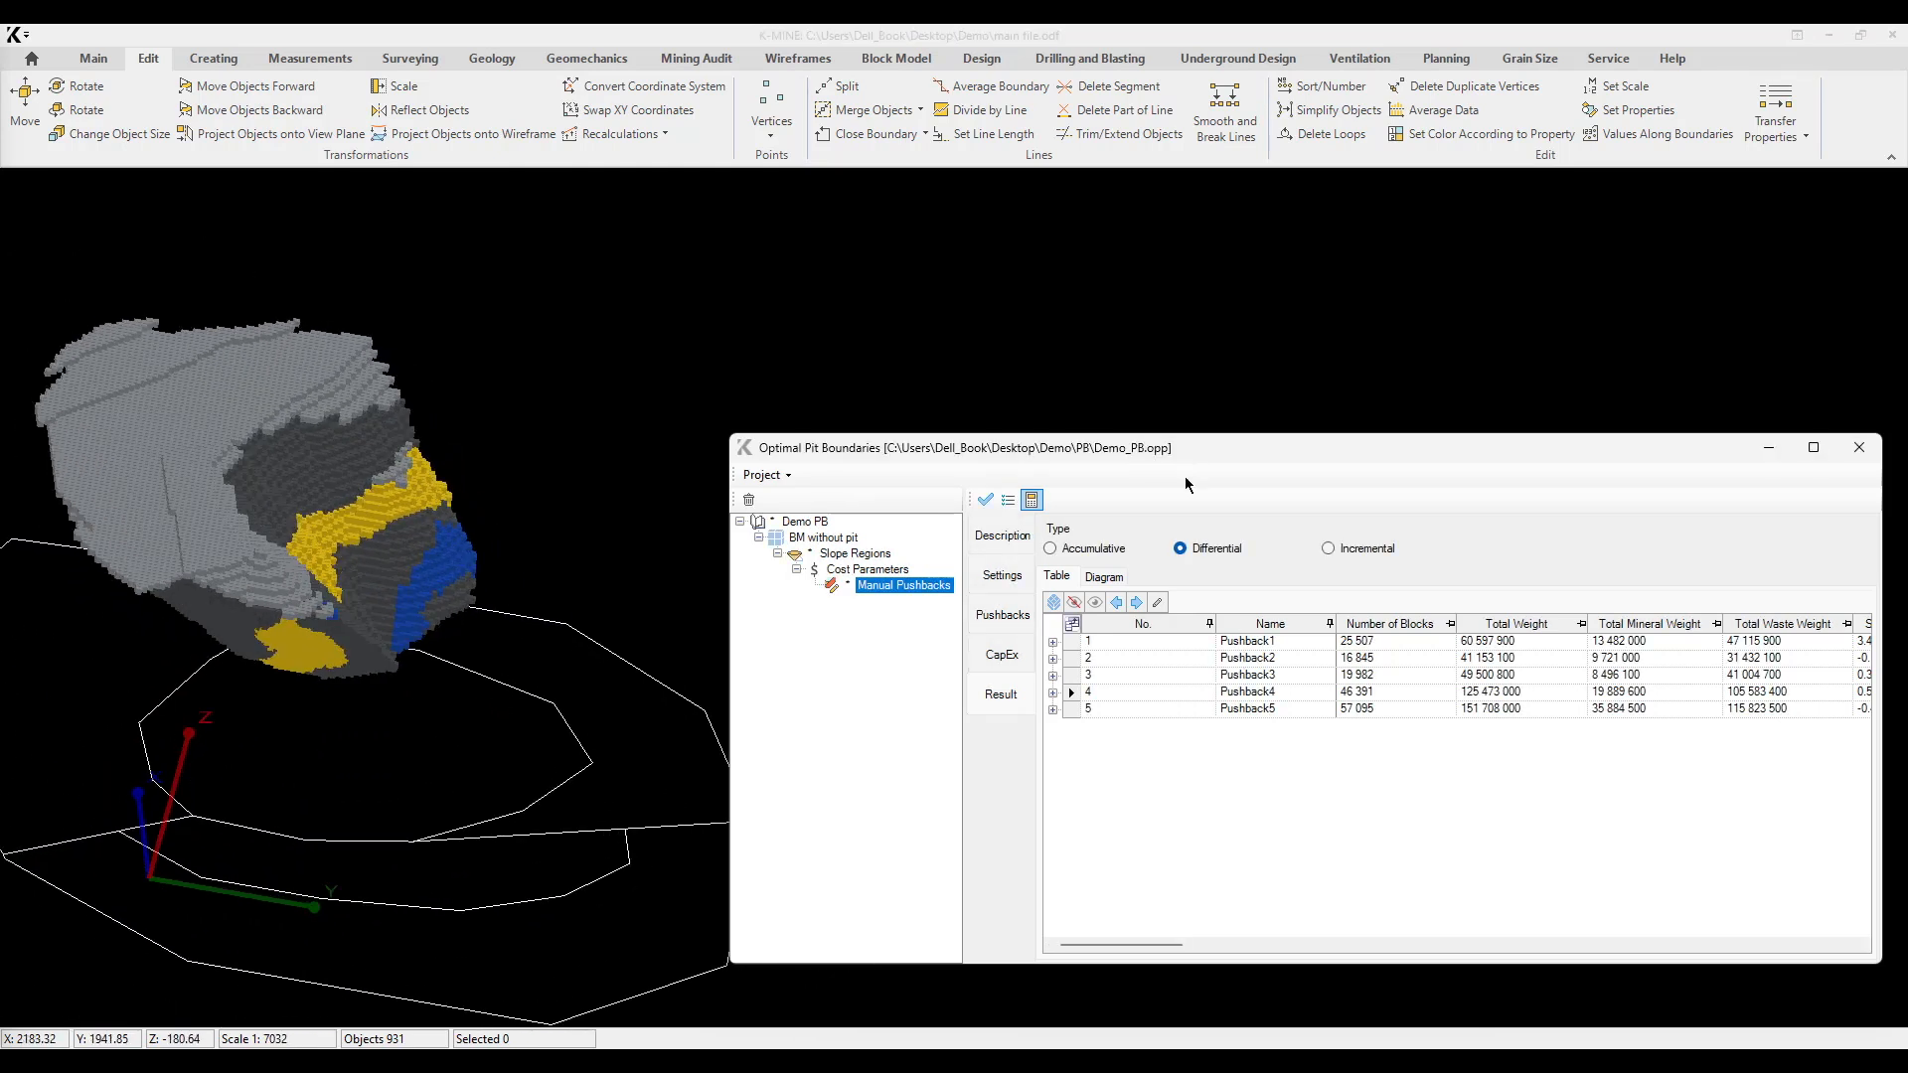
Step: Display the differential blocks of Pushback5 and inspect them in plan and tilted views
click(1136, 602)
mouse_move(397, 596)
middle_down()
mouse_move(503, 869)
mouse_move(443, 784)
mouse_move(506, 617)
middle_up()
scroll(443, 793, down, 4)
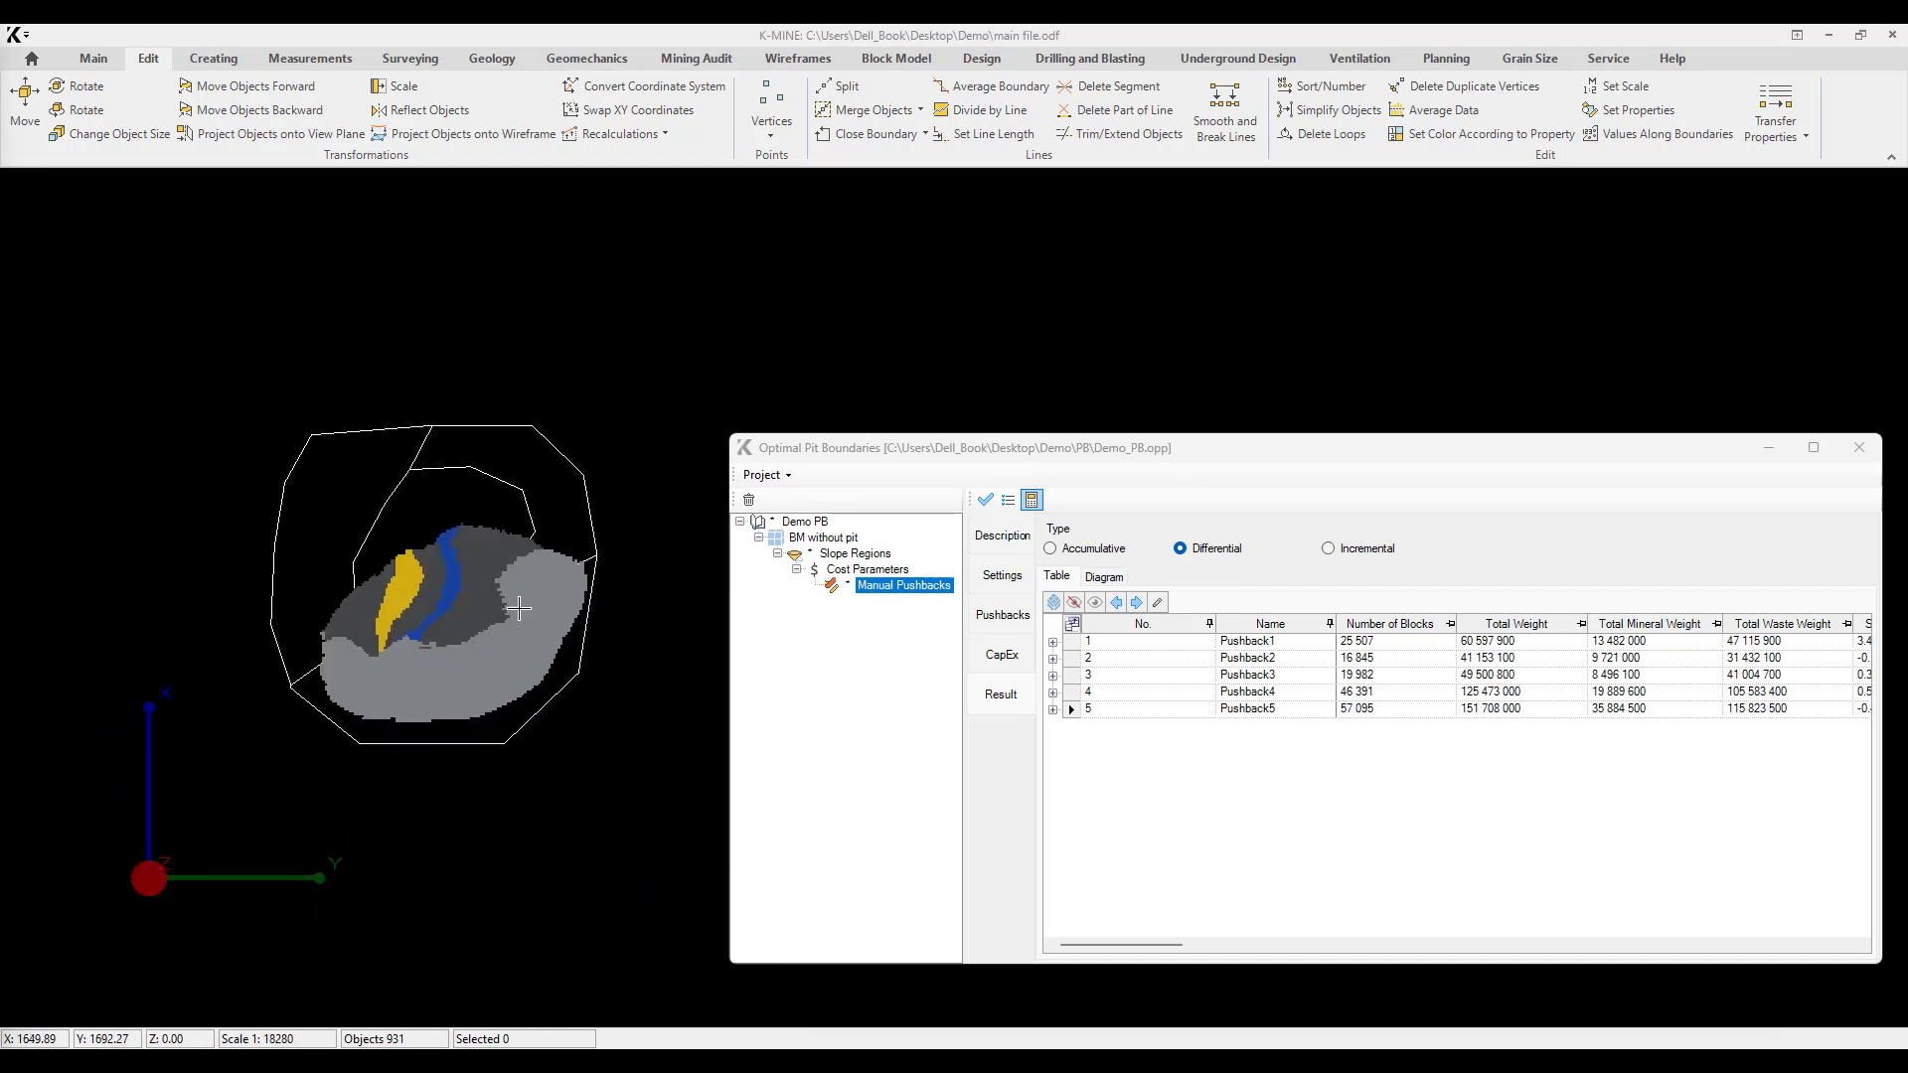
middle_drag(484, 691, 511, 538)
click(1124, 711)
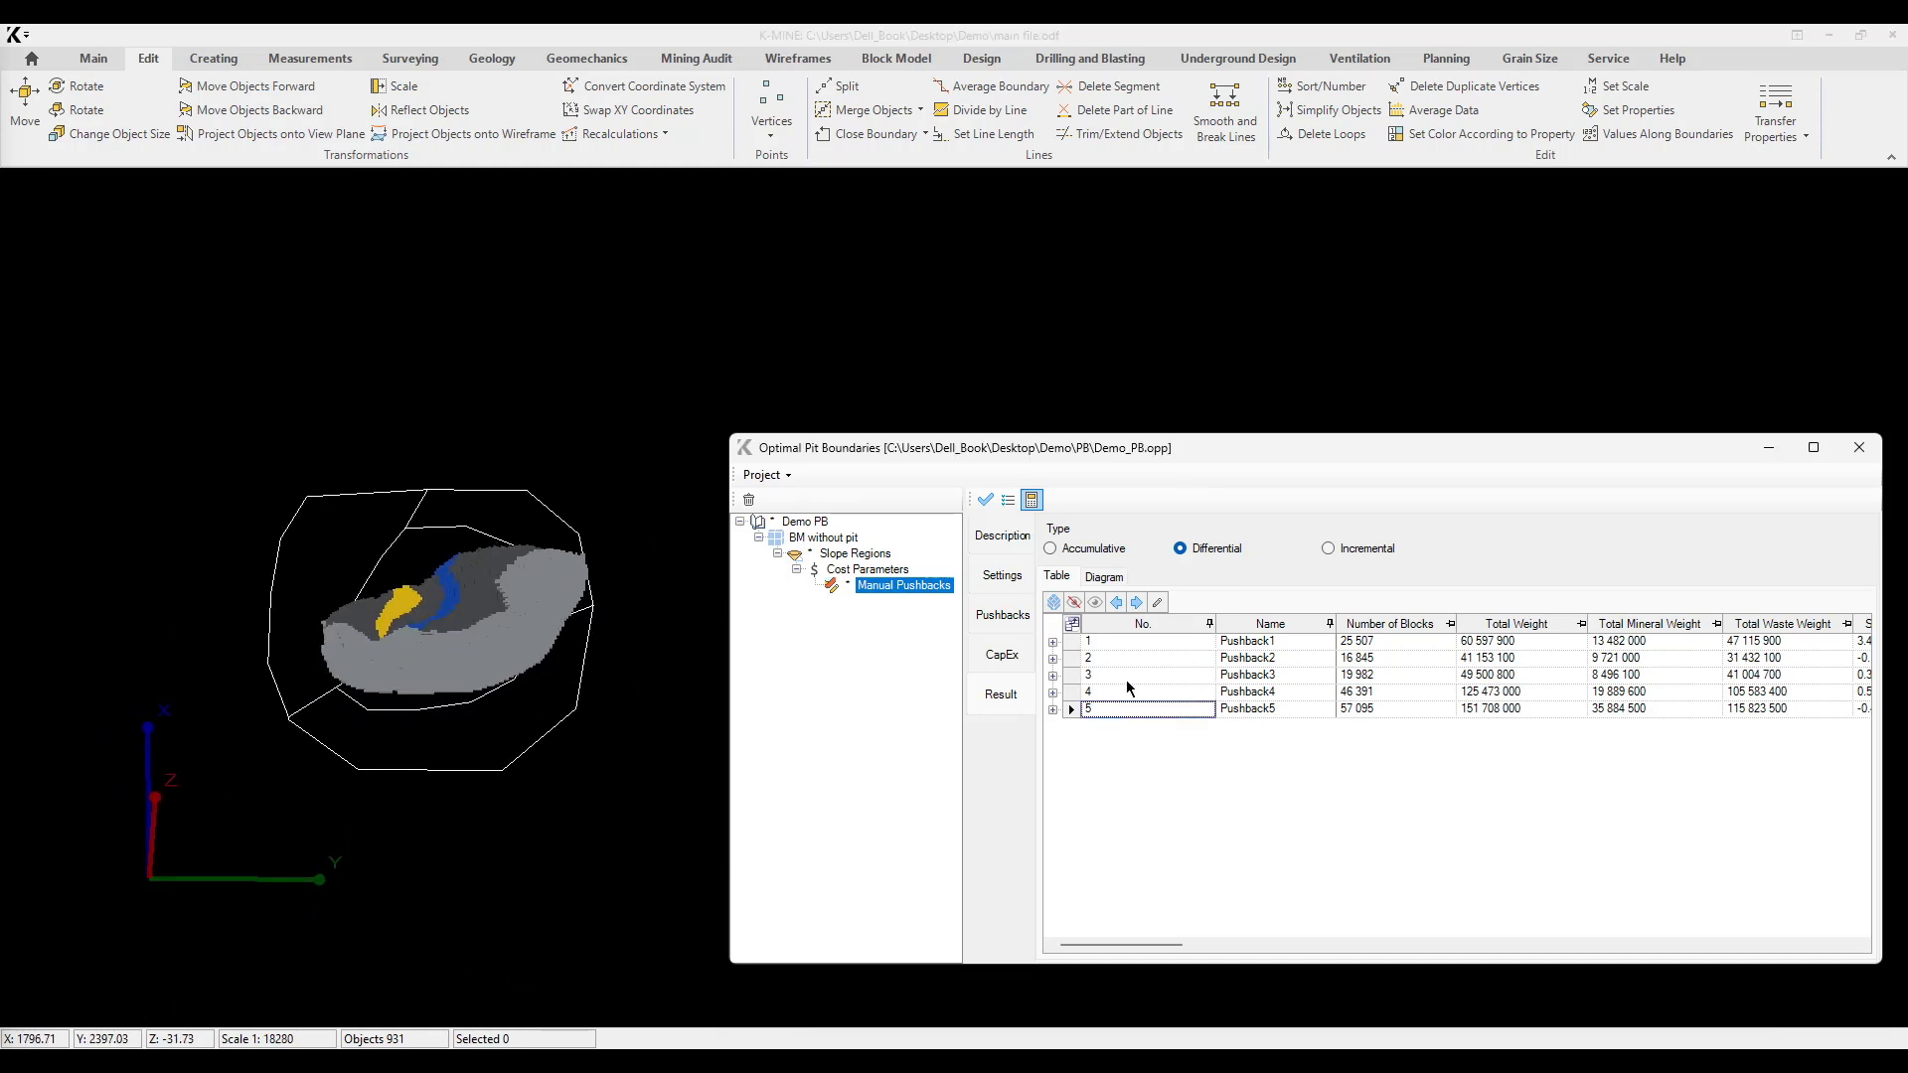
Step: Move and widen the Optimal Pit Boundaries window to show more result columns, and set the result type to Accumulative
click(1081, 648)
drag(1106, 460, 736, 181)
drag(1507, 370, 1827, 356)
drag(941, 665, 758, 523)
click(749, 272)
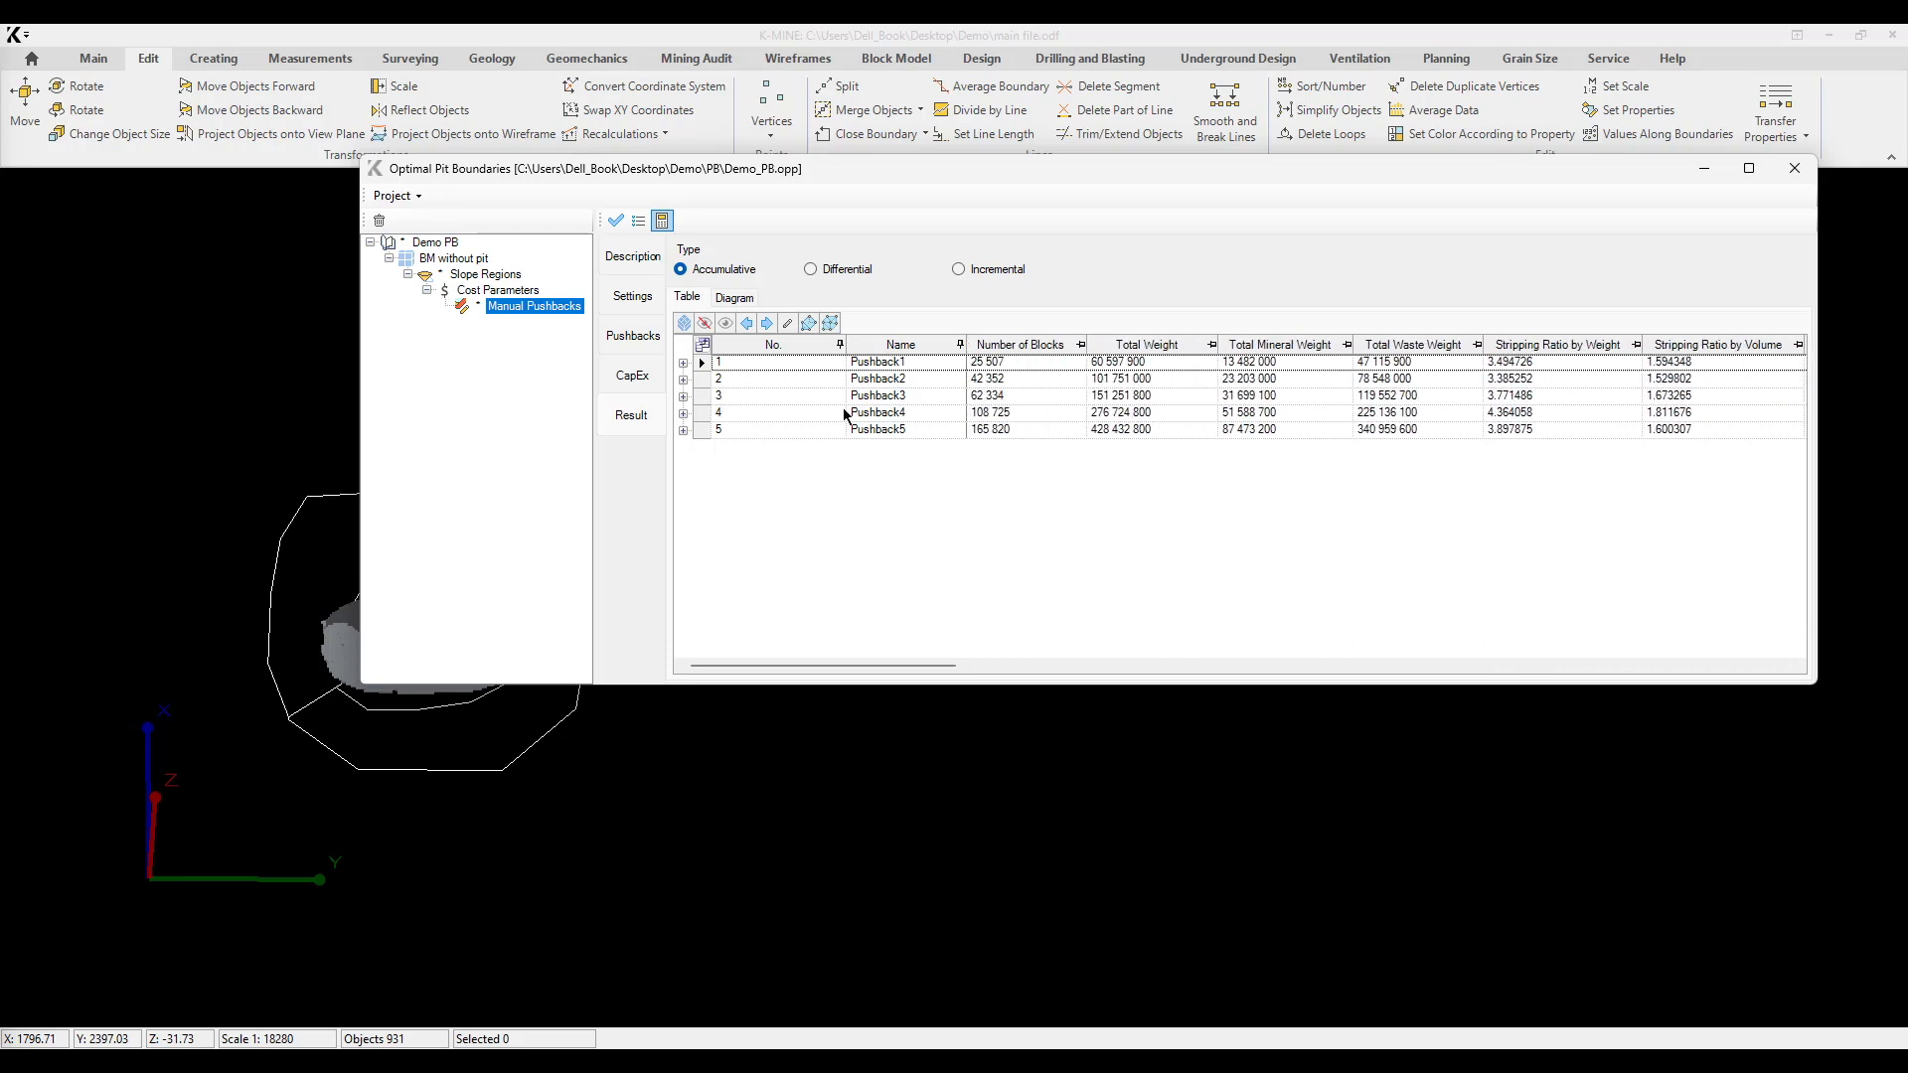
Step: Examine Pushback1's Concentrate and rock-type breakdown, including the cost and Fe grade columns
click(683, 362)
click(702, 405)
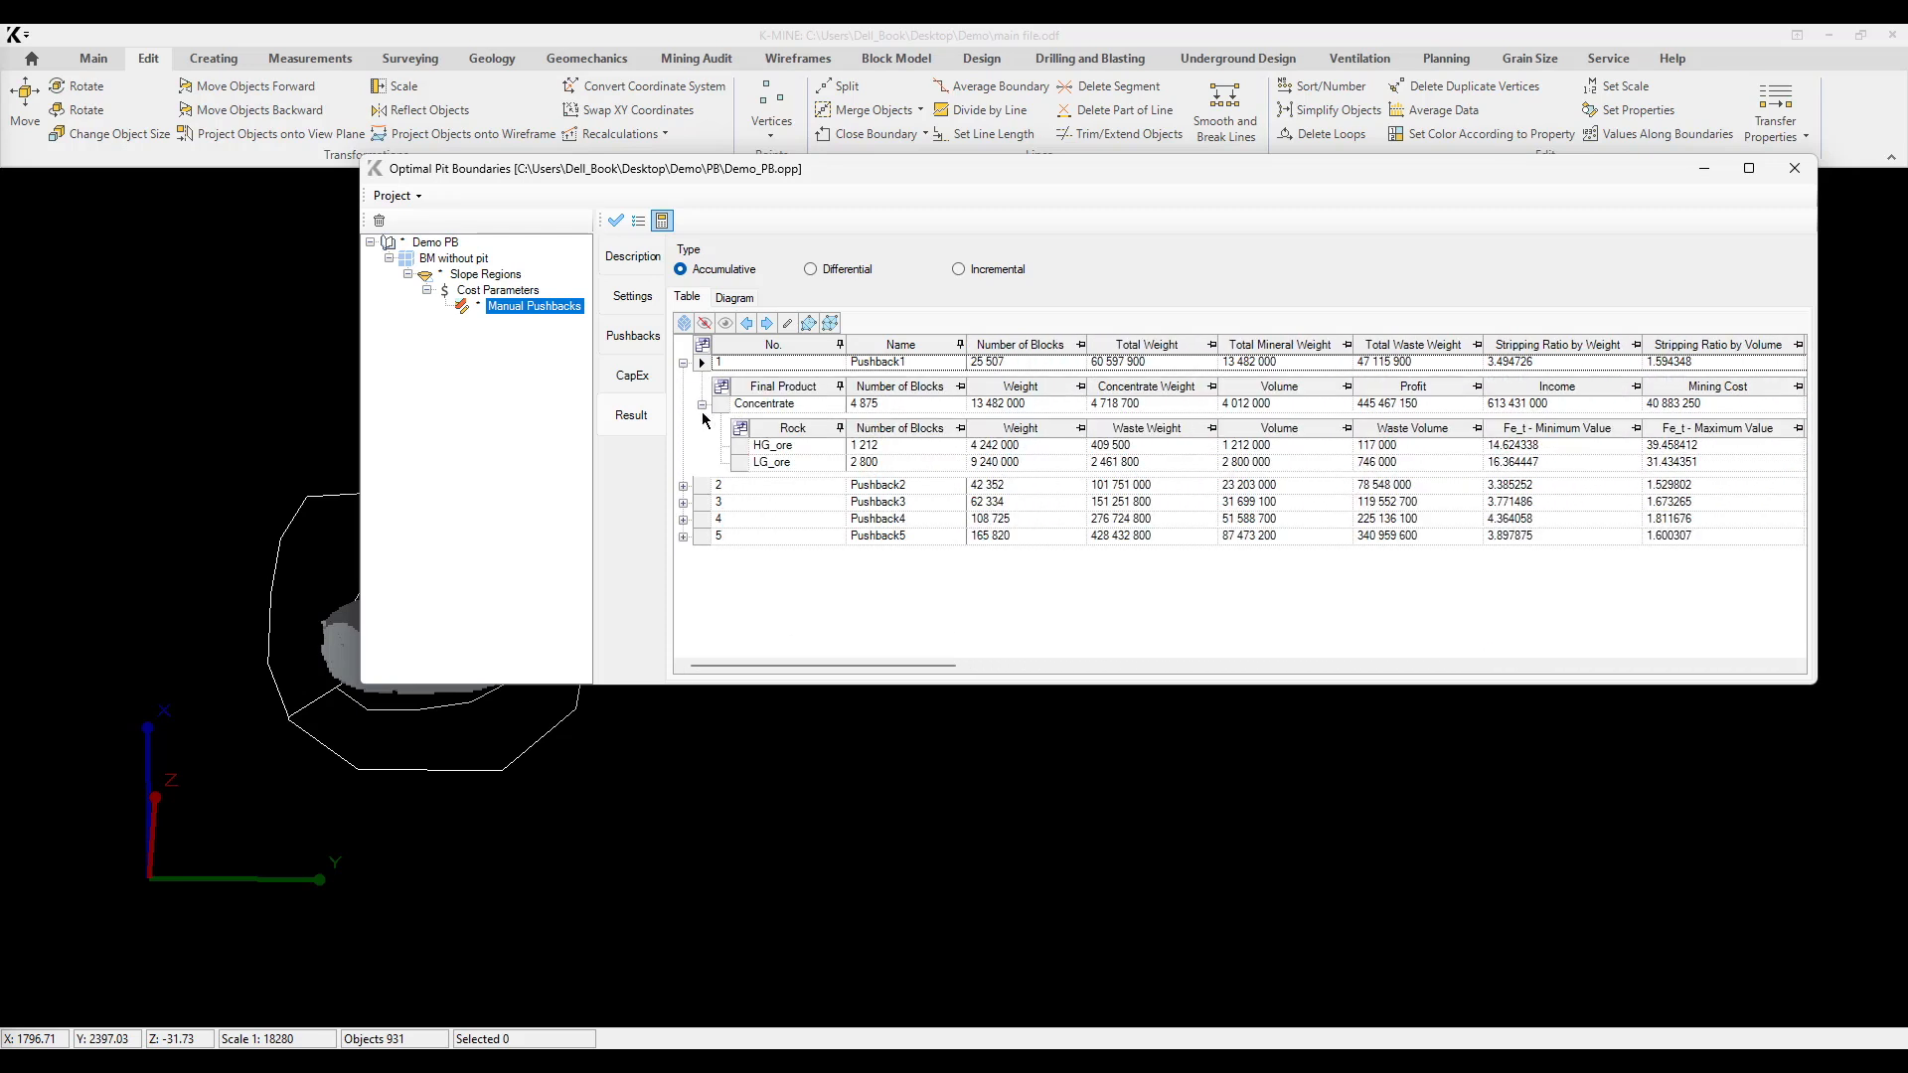
click(966, 668)
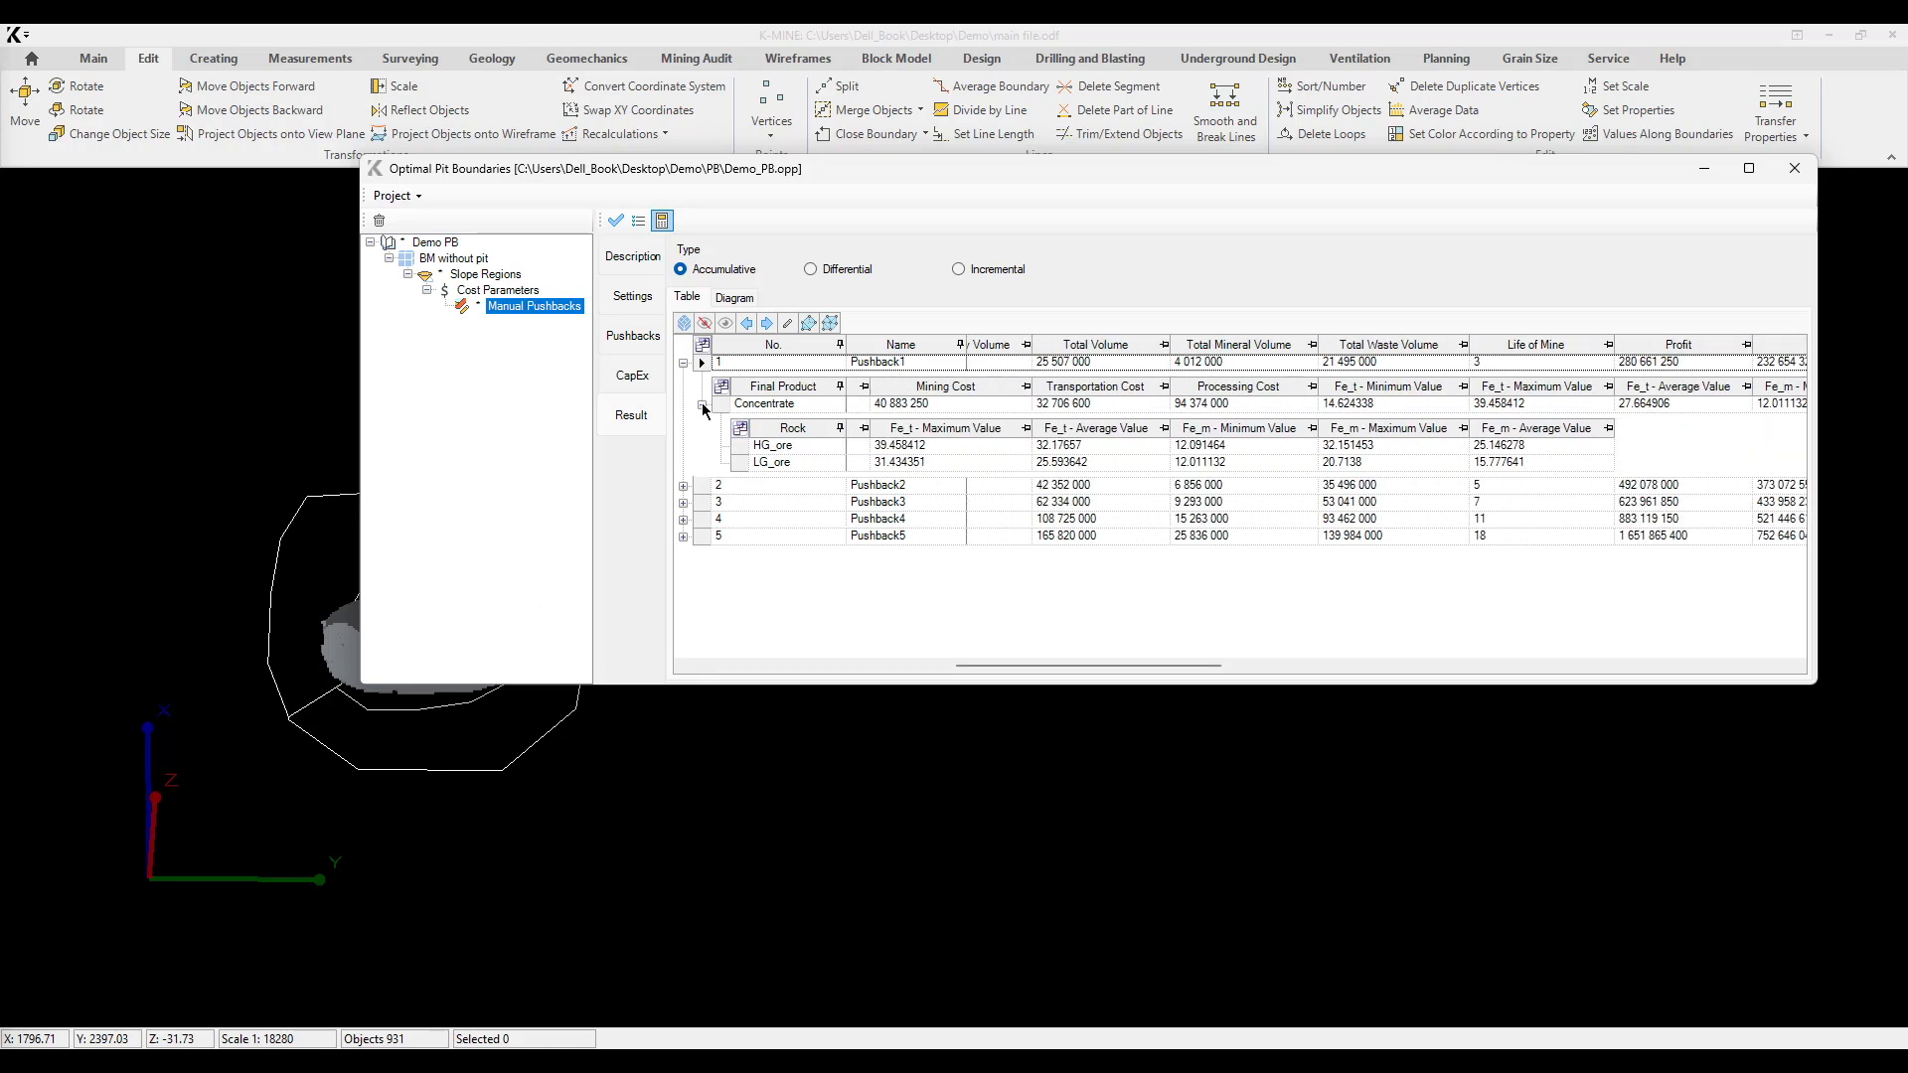
click(701, 405)
Step: Collapse Pushback1's details, select all five pushbacks and generate their surfaces in the drawing
drag(701, 174, 999, 264)
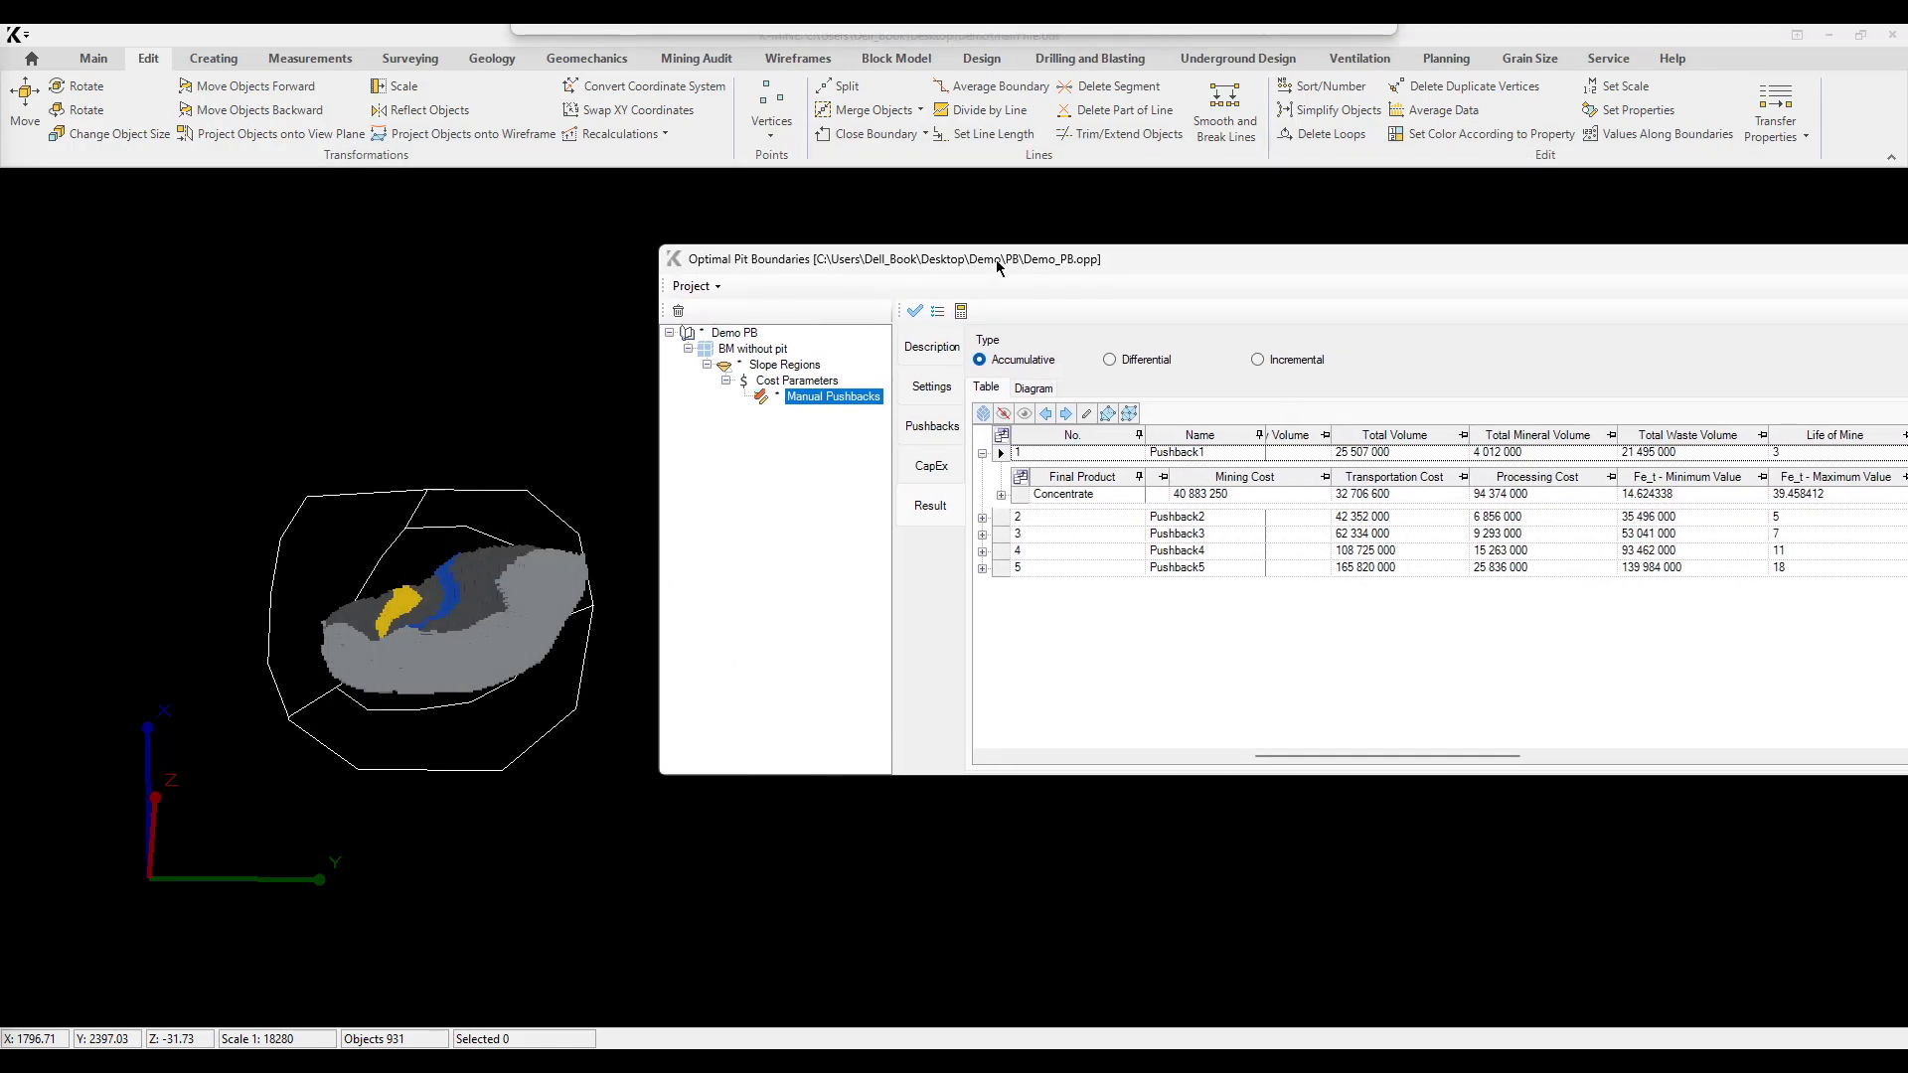
click(981, 454)
drag(1036, 453, 1036, 526)
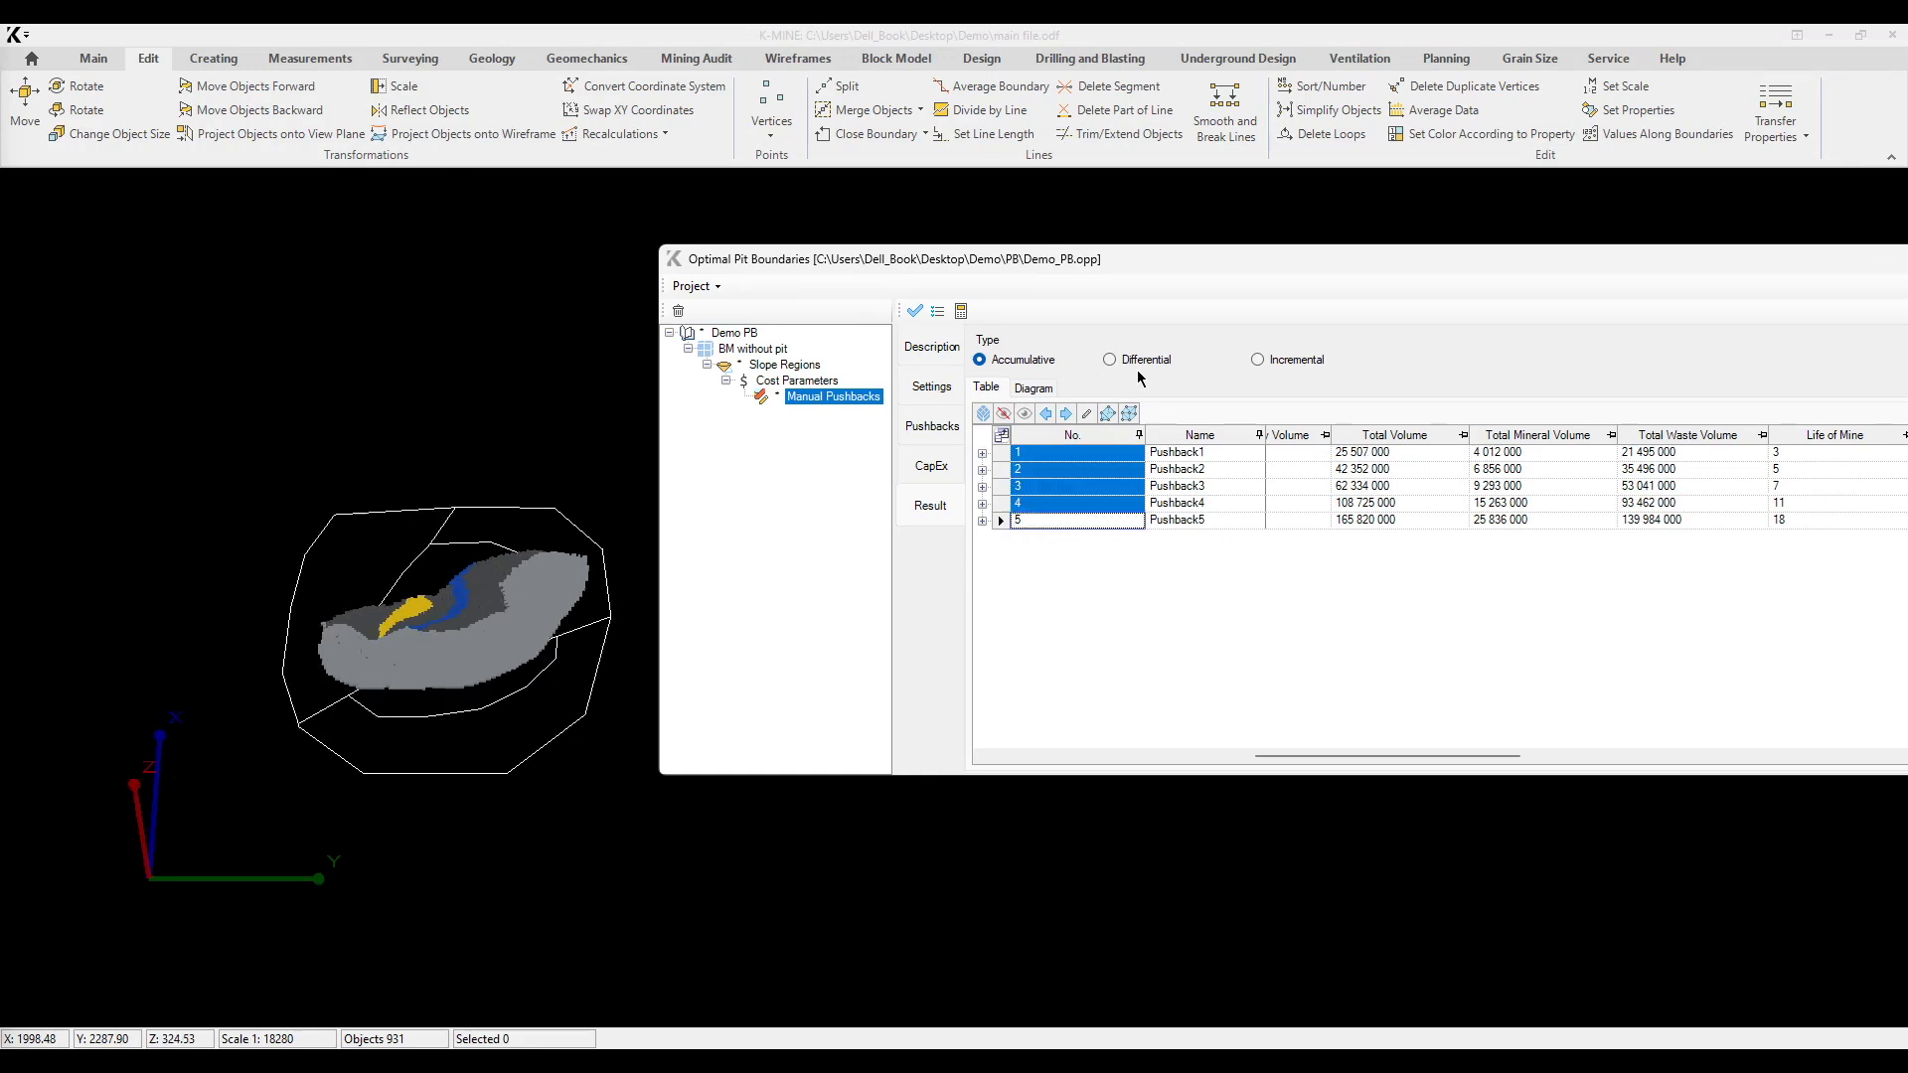
click(1129, 413)
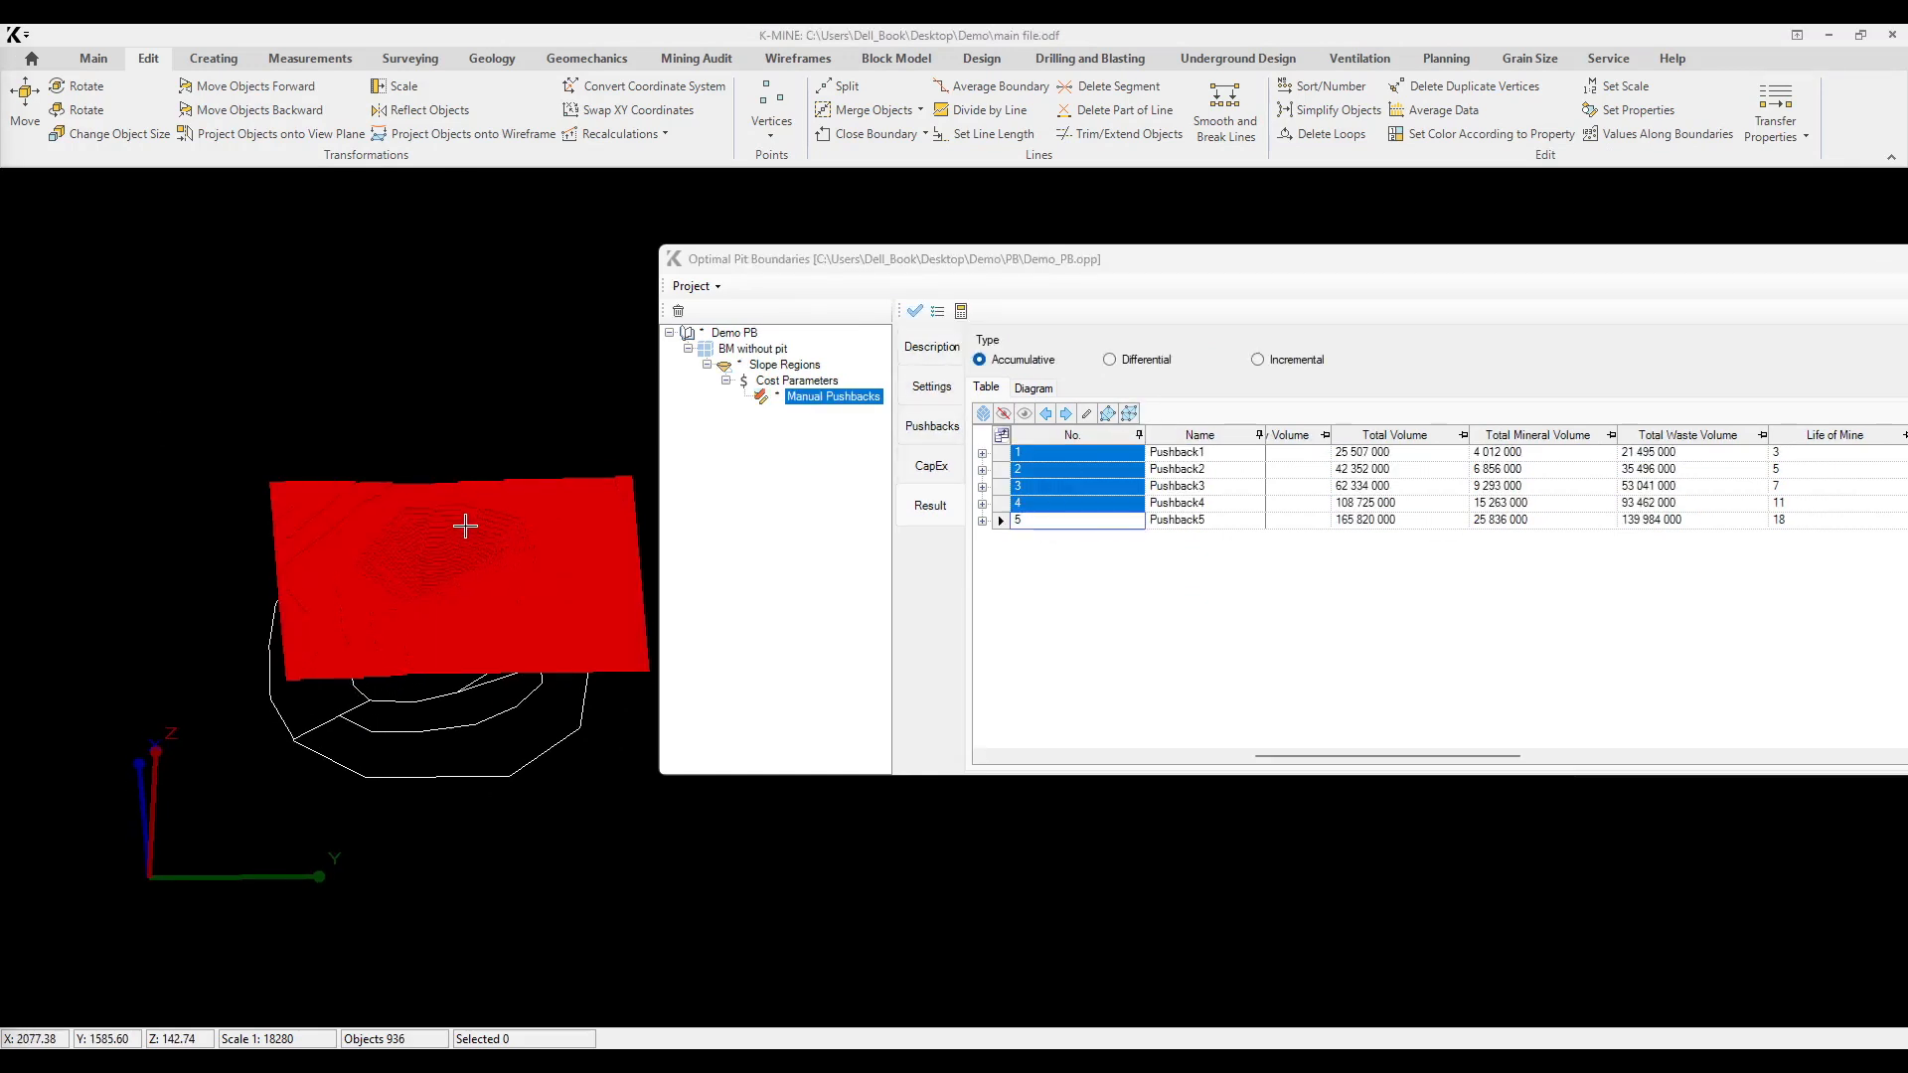
Step: Step back and forth through the generated pushback surfaces, examining the first ones from tilted views beside the contour lines
scroll(460, 527, up, 5)
scroll(419, 575, down, 2)
middle_drag(419, 575, 374, 604)
click(1045, 413)
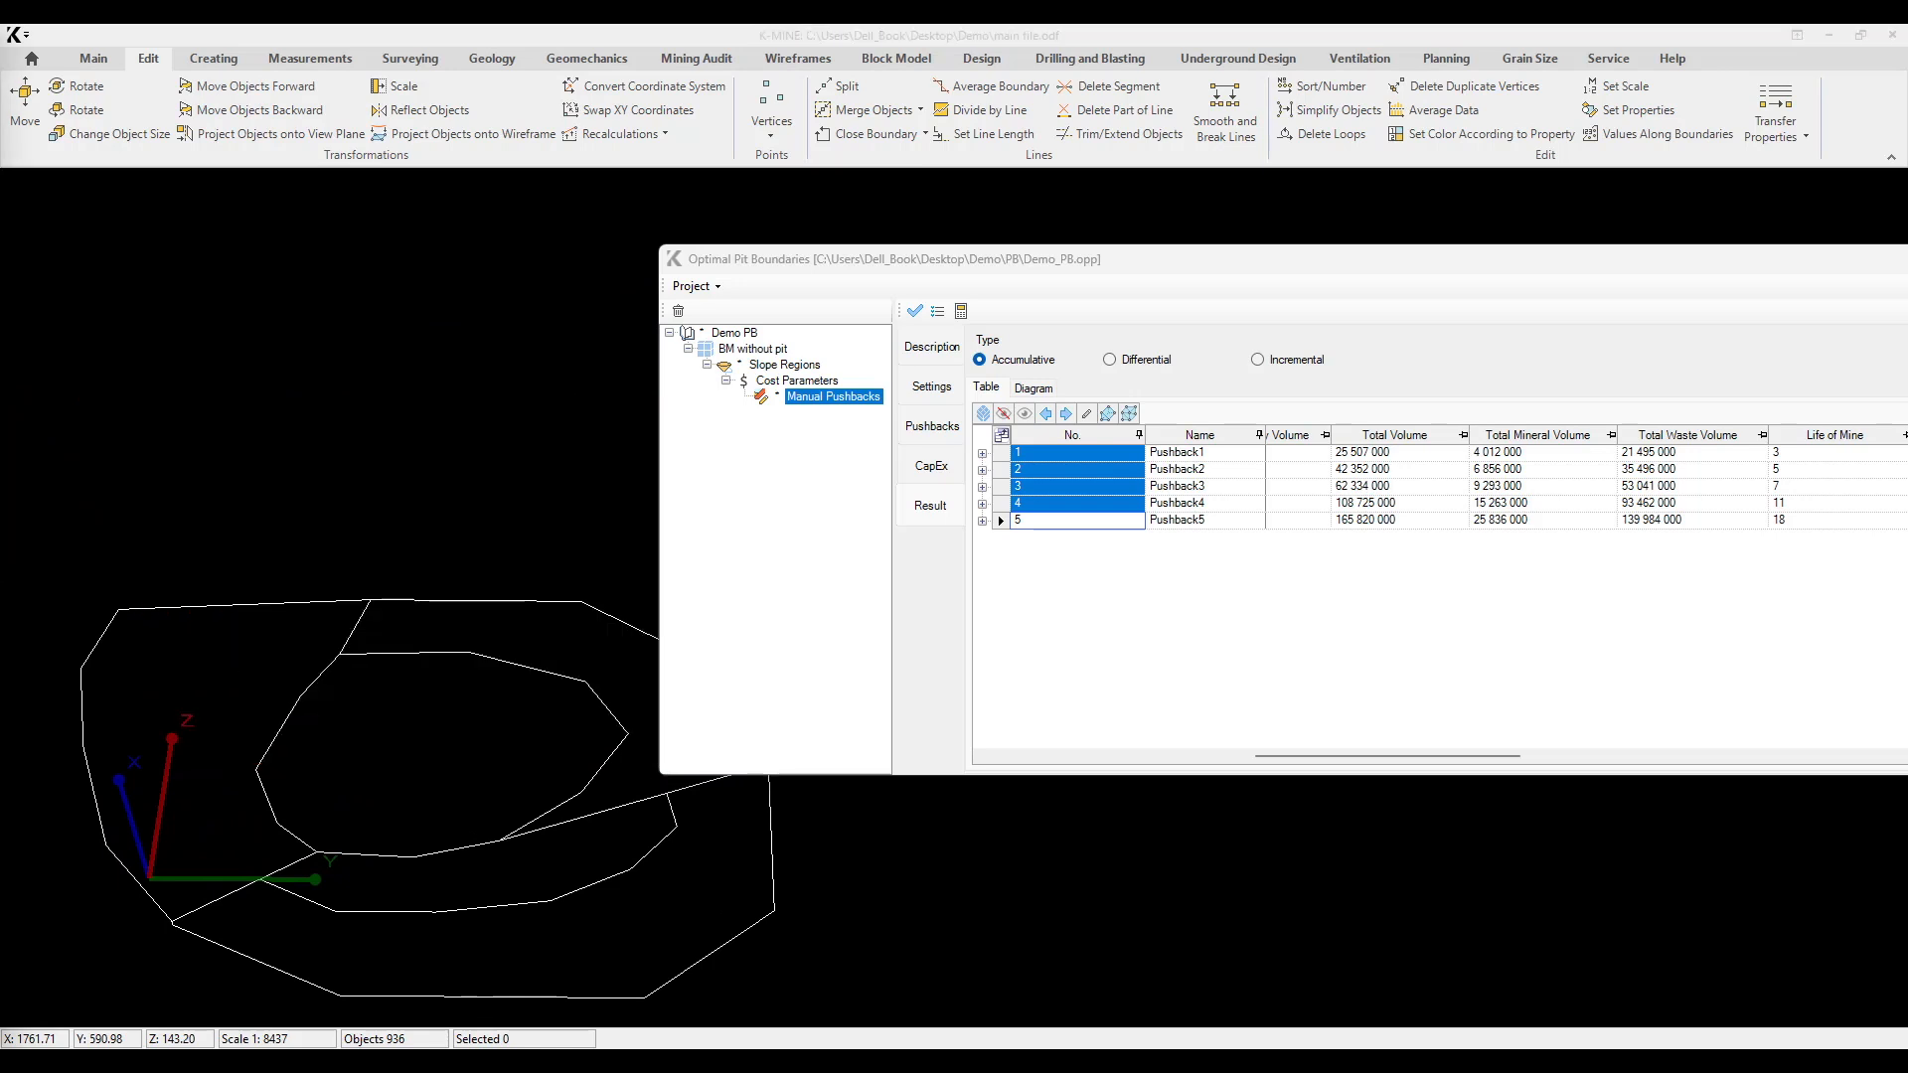
middle_drag(497, 584, 376, 602)
click(1066, 413)
middle_drag(475, 552, 572, 467)
click(1066, 413)
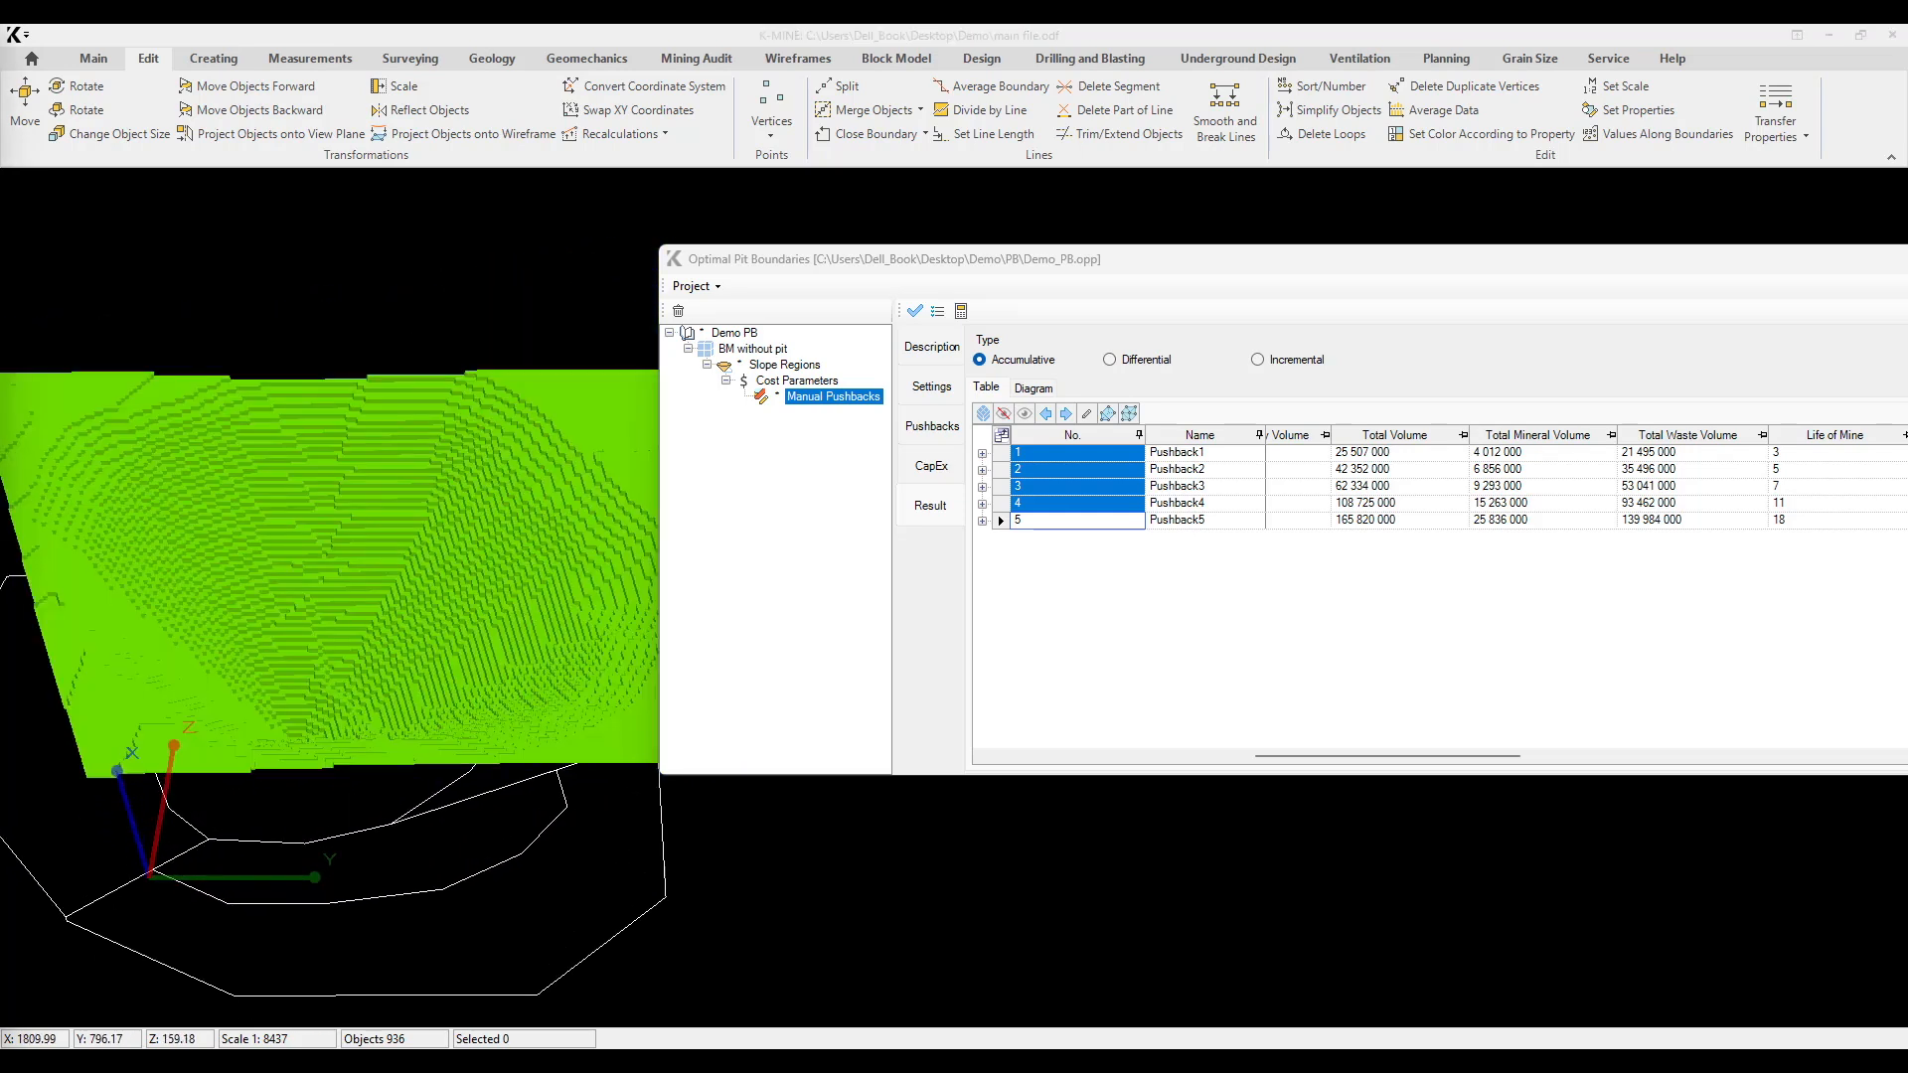
Step: Advance through the remaining pushback surfaces until all five are displayed together, rotating the model to inspect how they meet
middle_drag(443, 568, 509, 571)
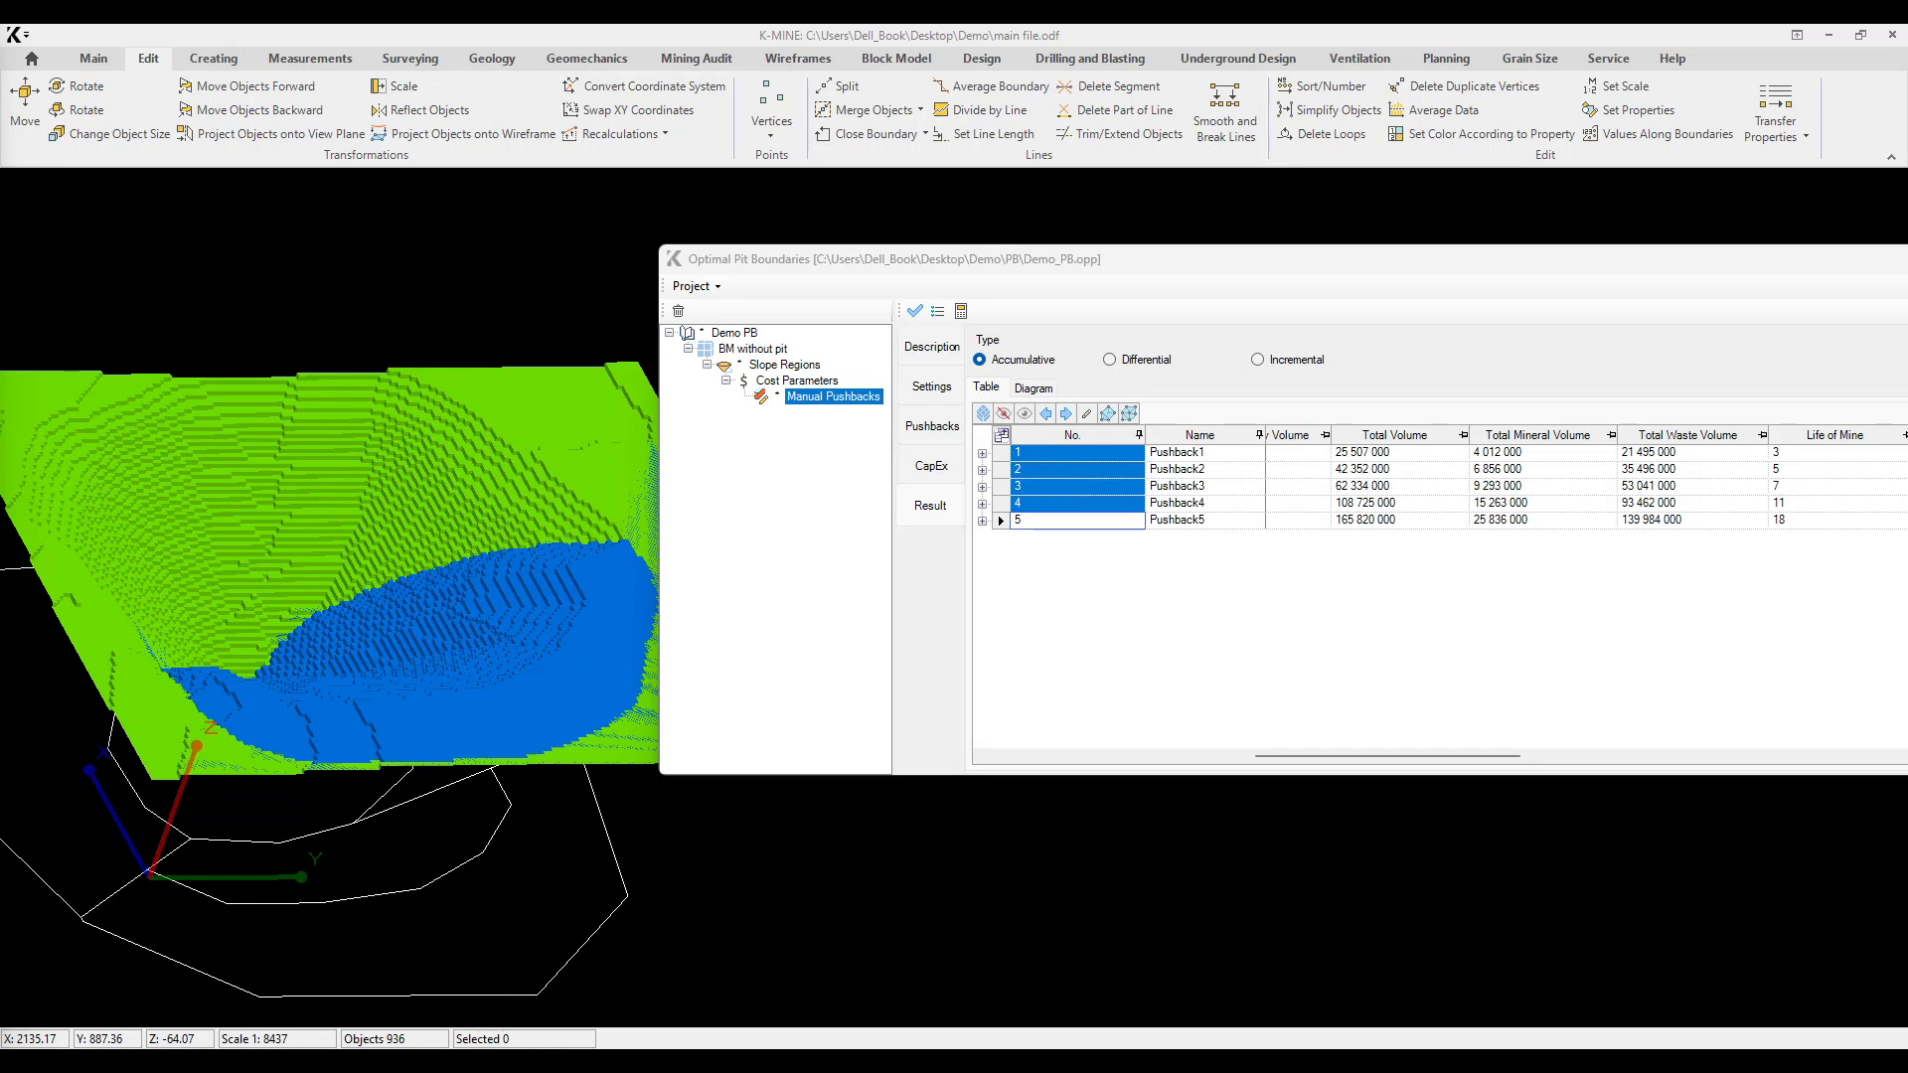
middle_drag(362, 289, 437, 358)
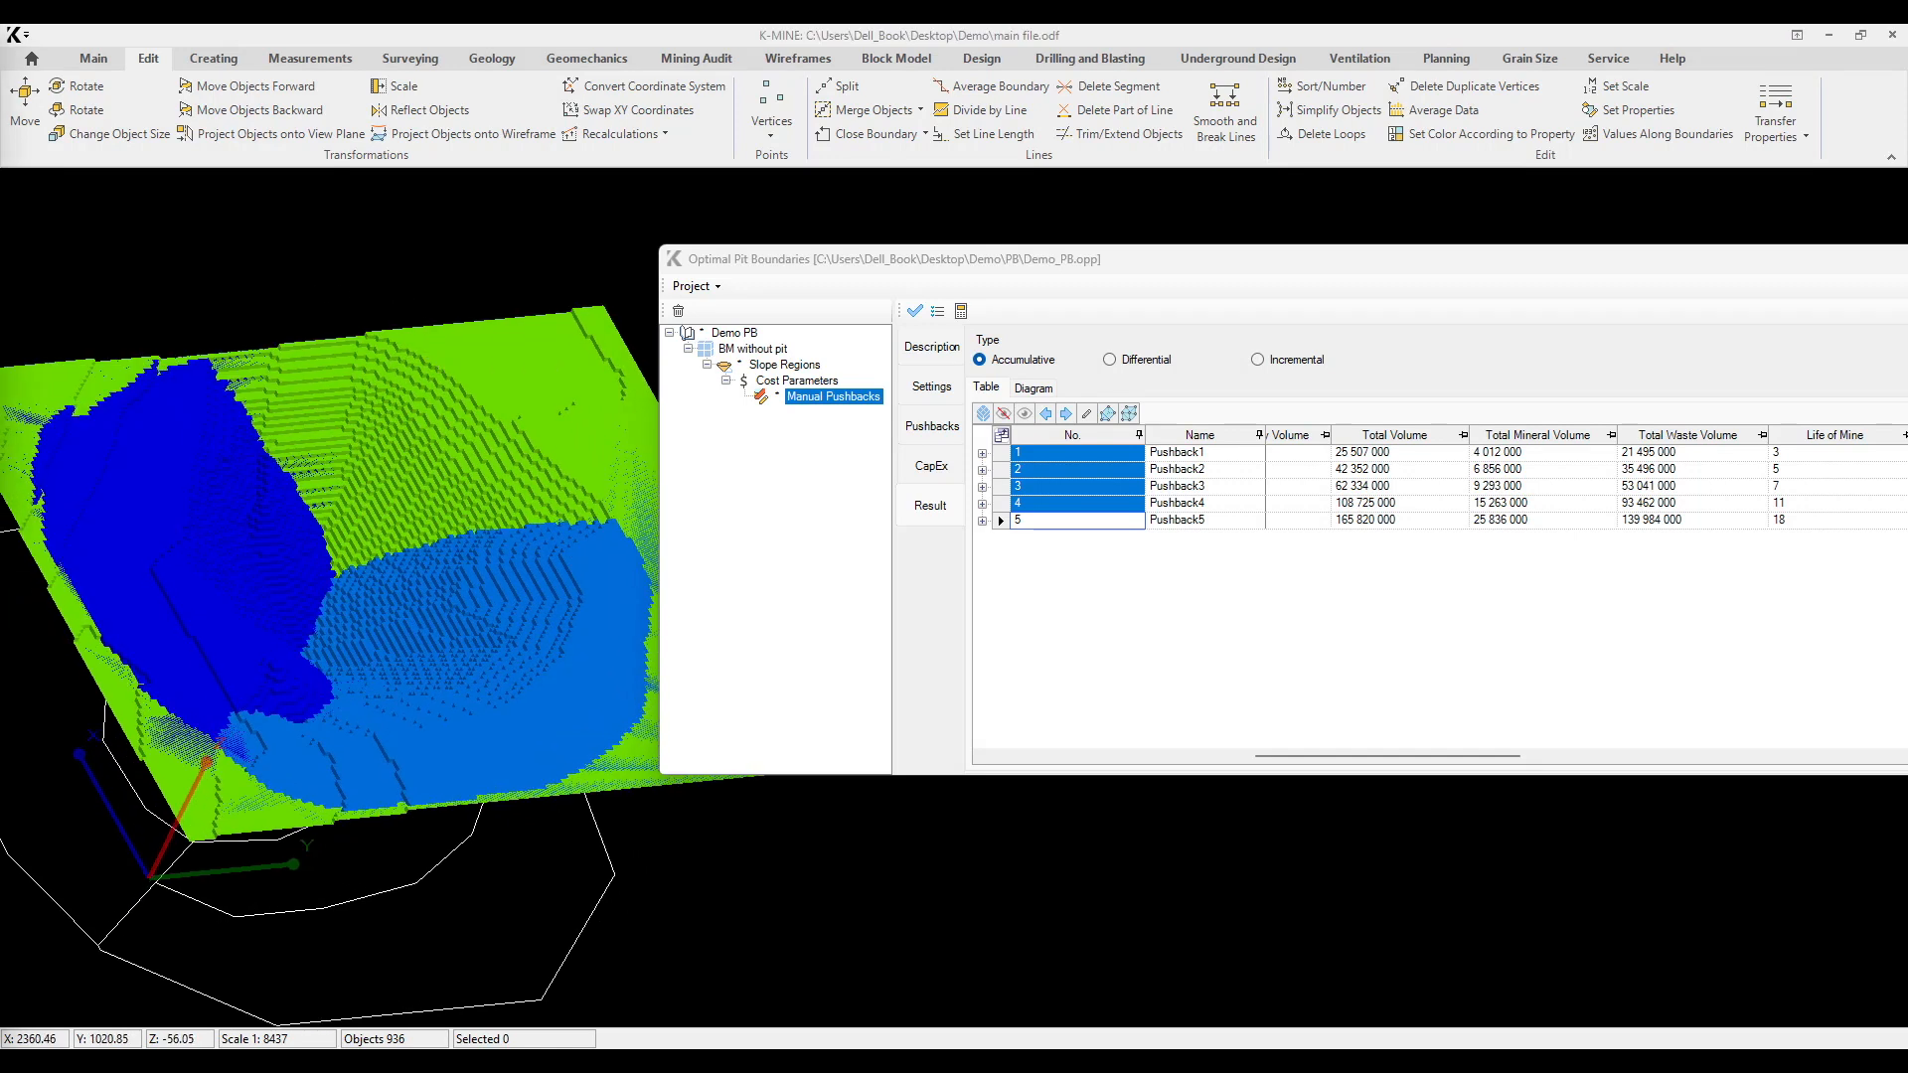
click(1066, 413)
mouse_move(196, 354)
middle_down()
mouse_move(278, 343)
mouse_move(198, 326)
middle_up()
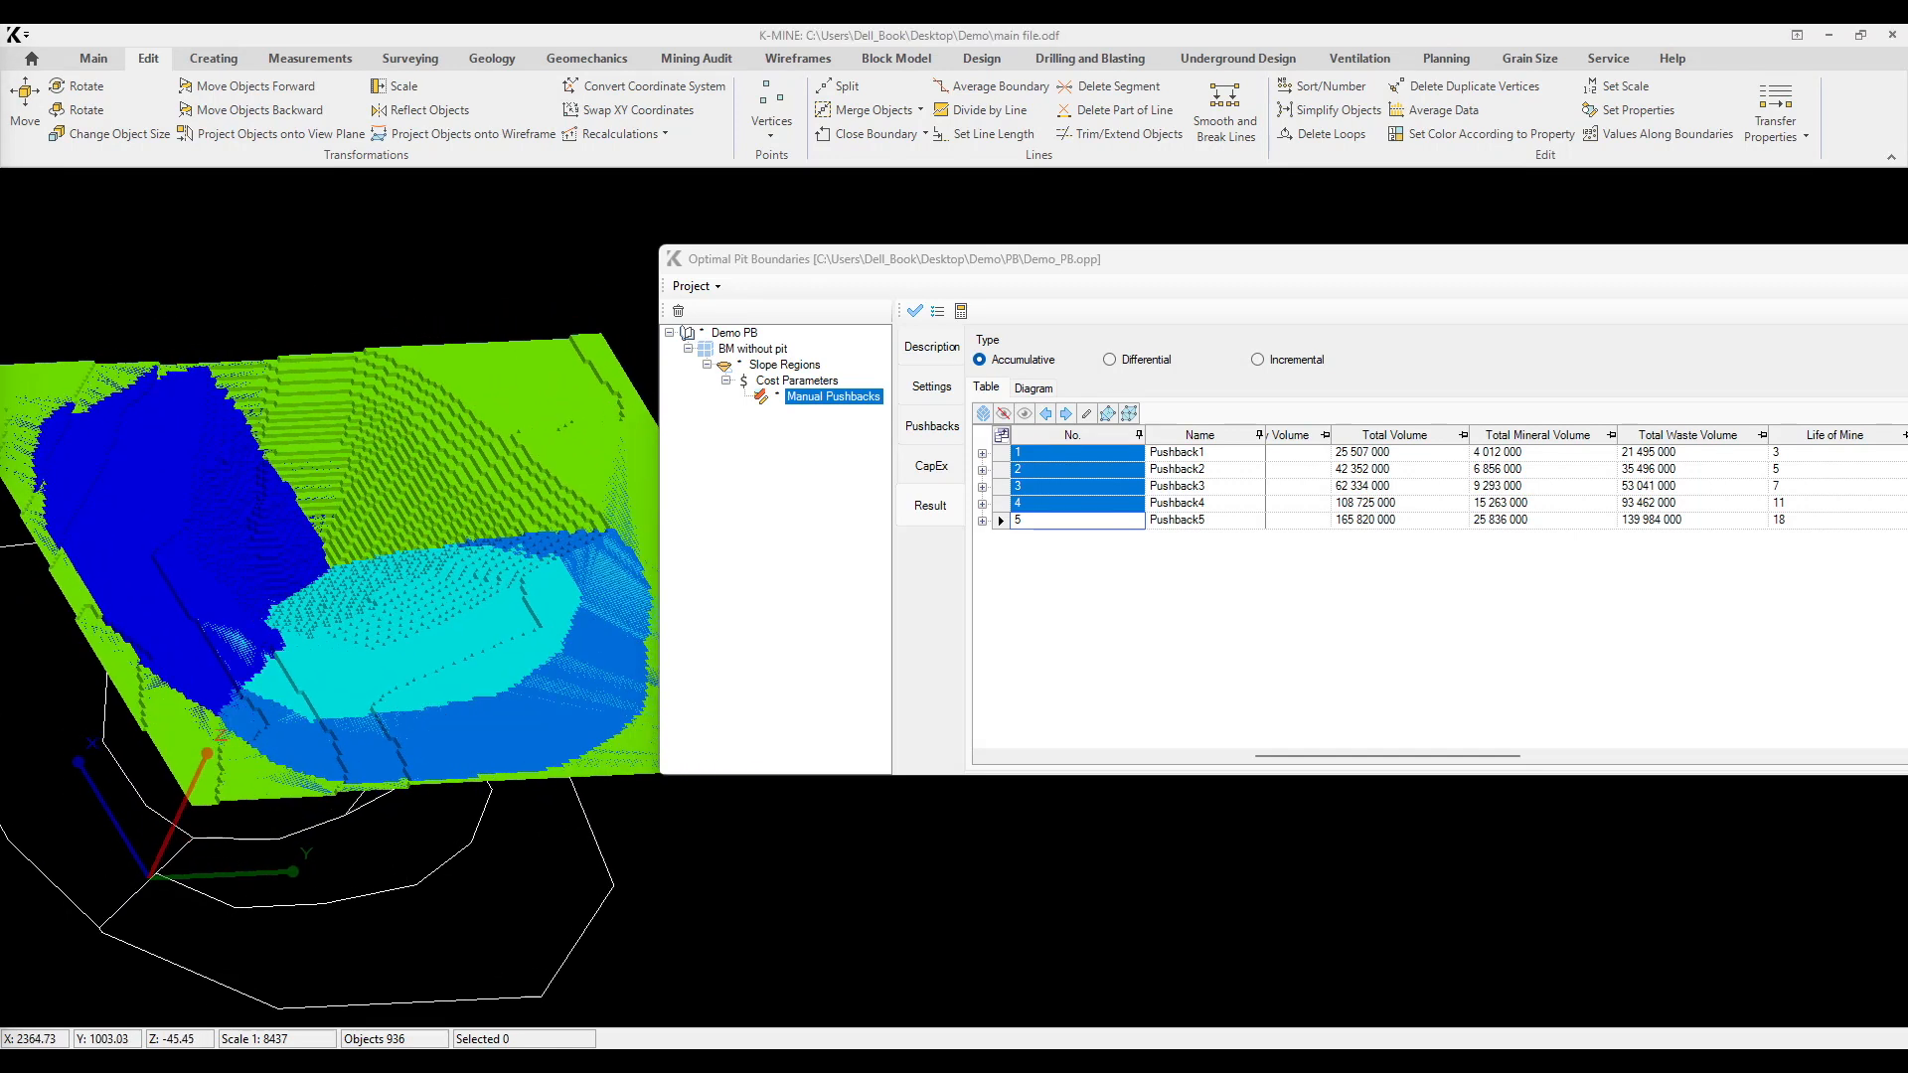
click(1067, 413)
middle_drag(365, 517, 442, 527)
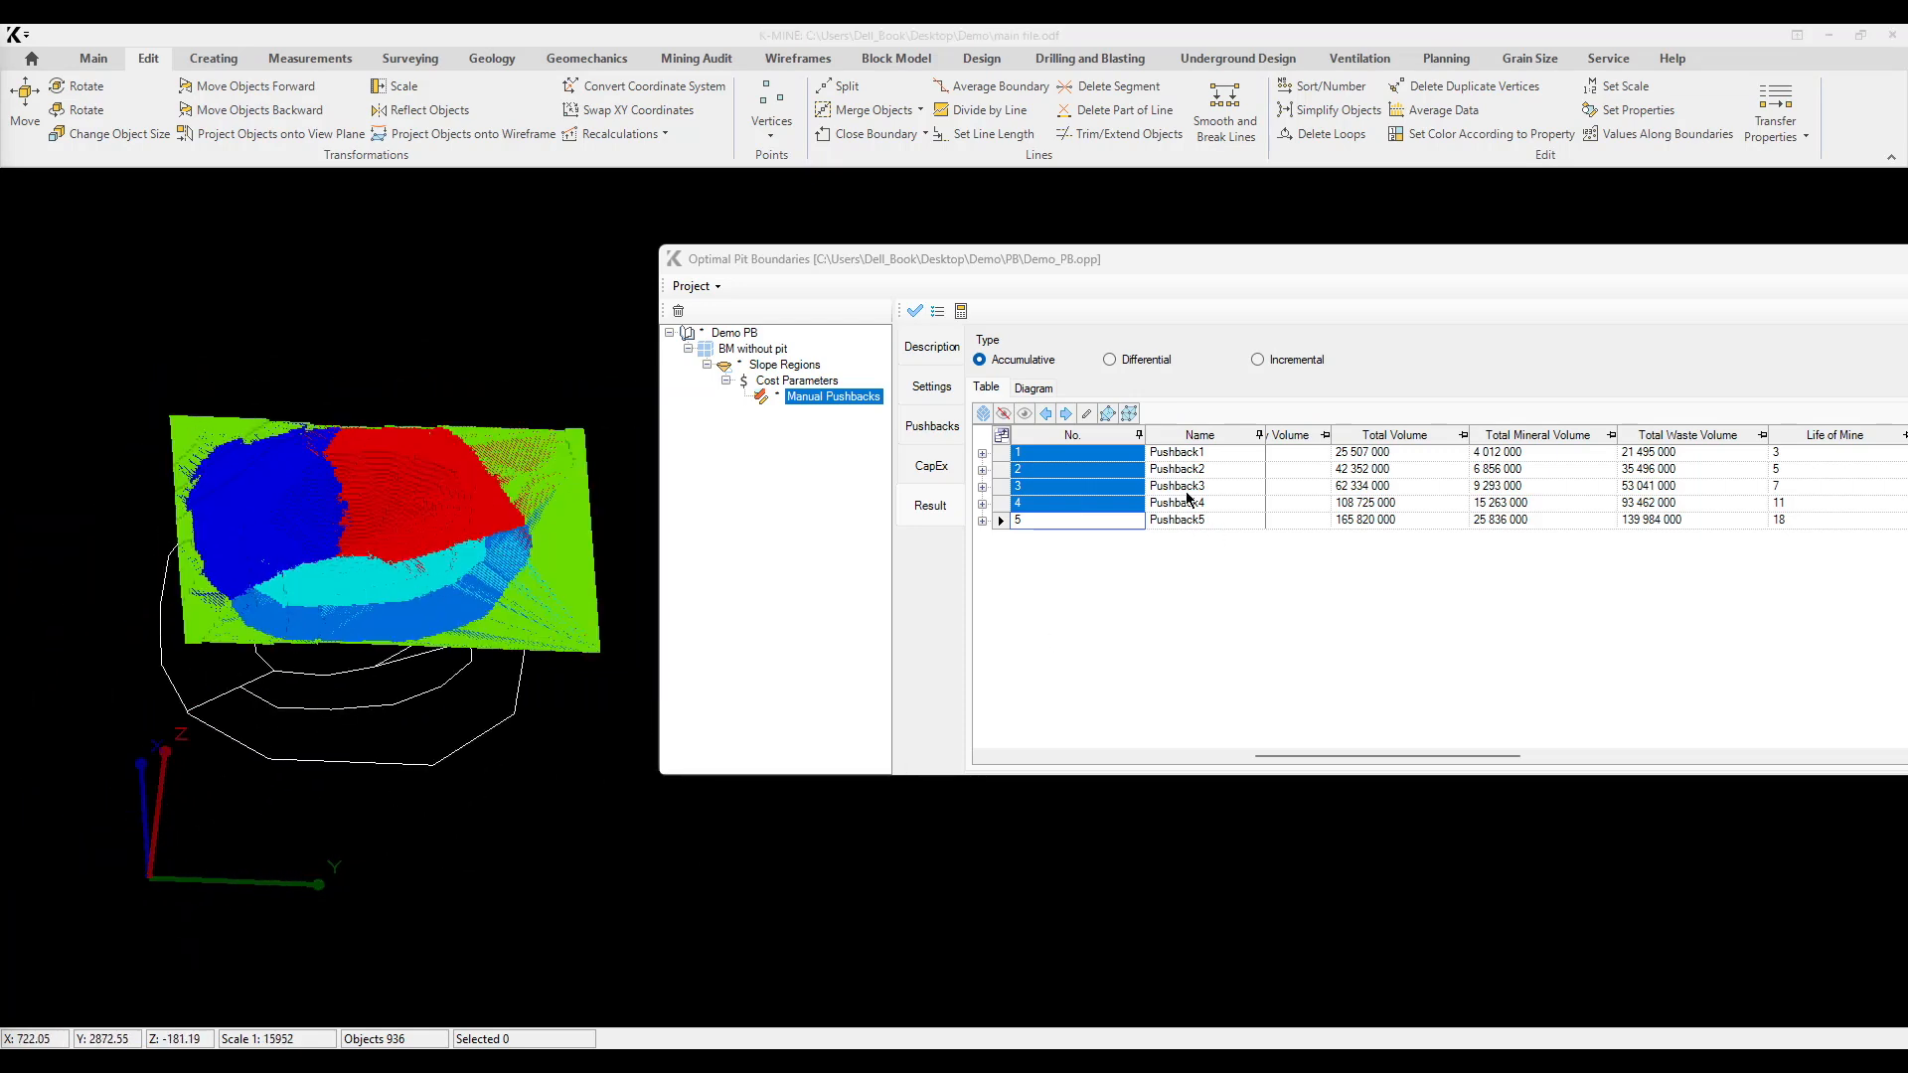
Step: Record the five pushbacks to the block model in the PBs property
click(1094, 417)
click(320, 246)
click(149, 287)
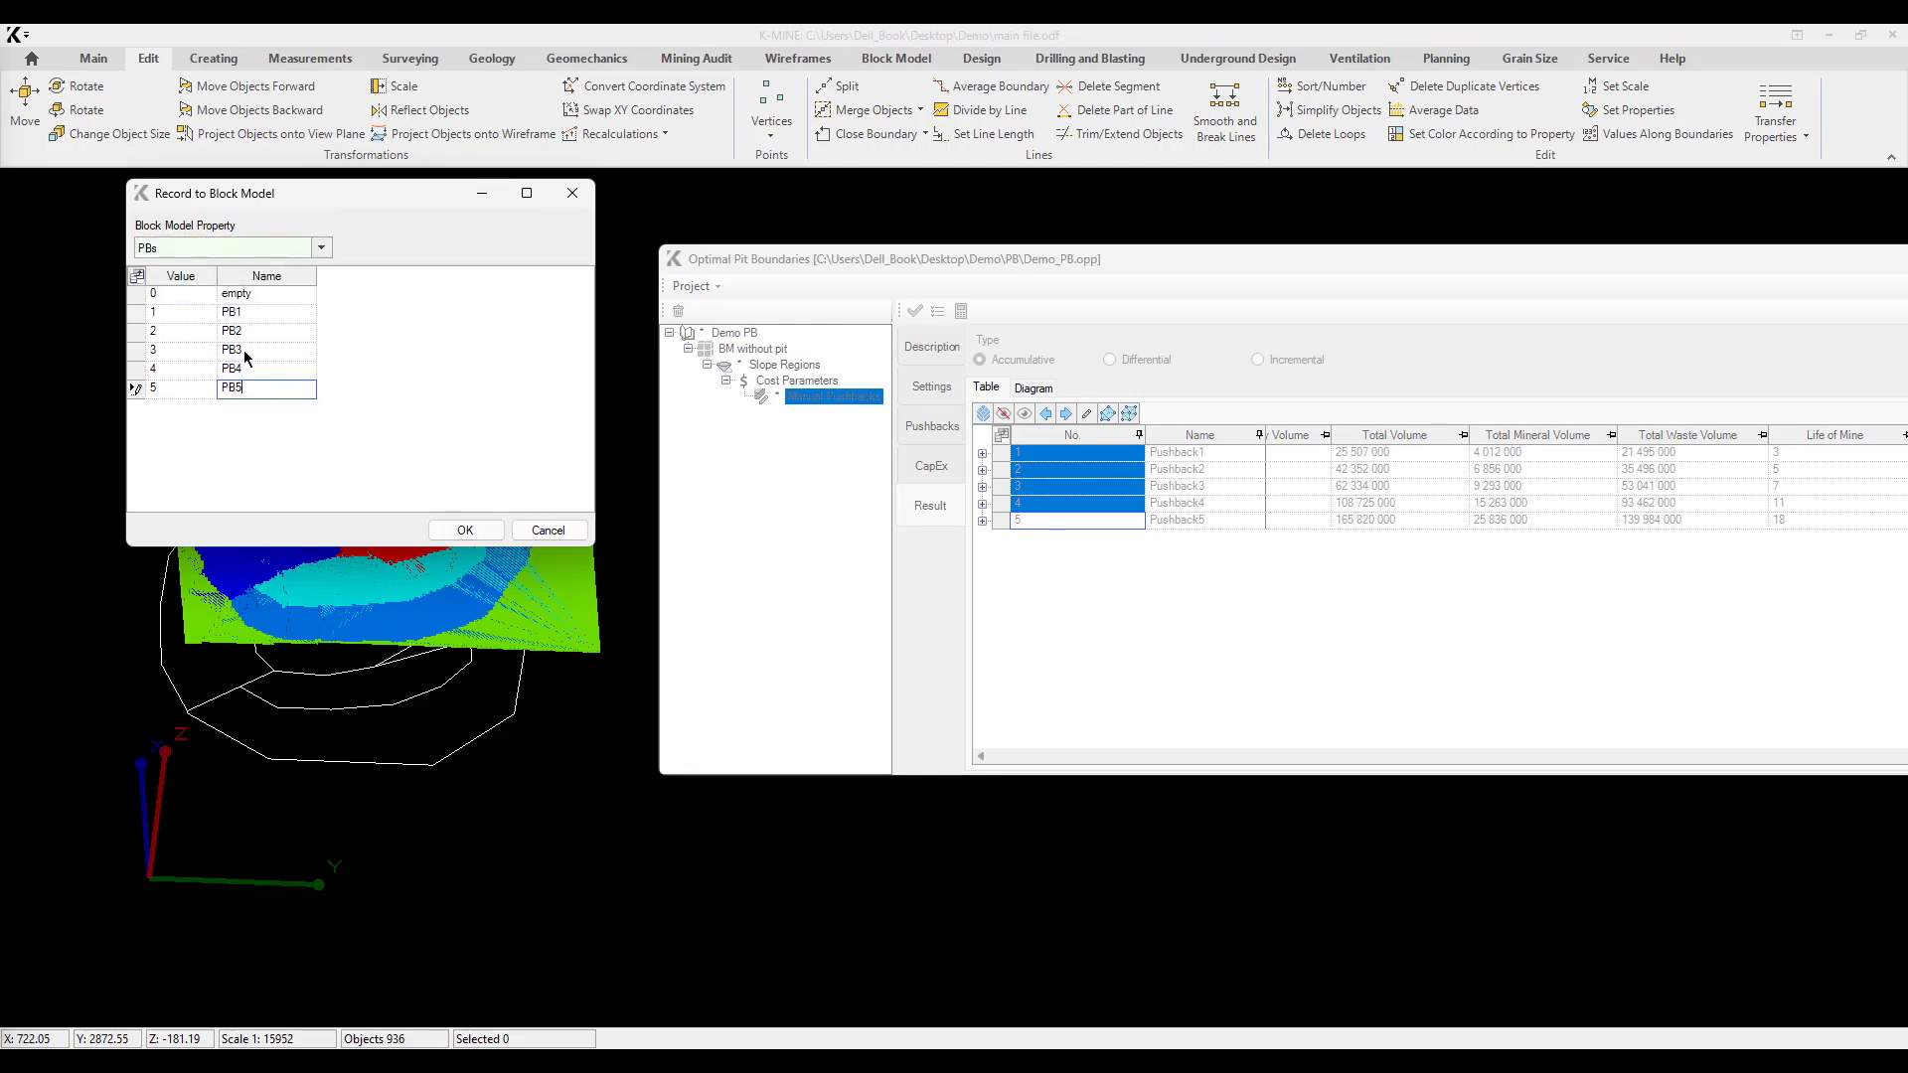
click(246, 355)
click(465, 530)
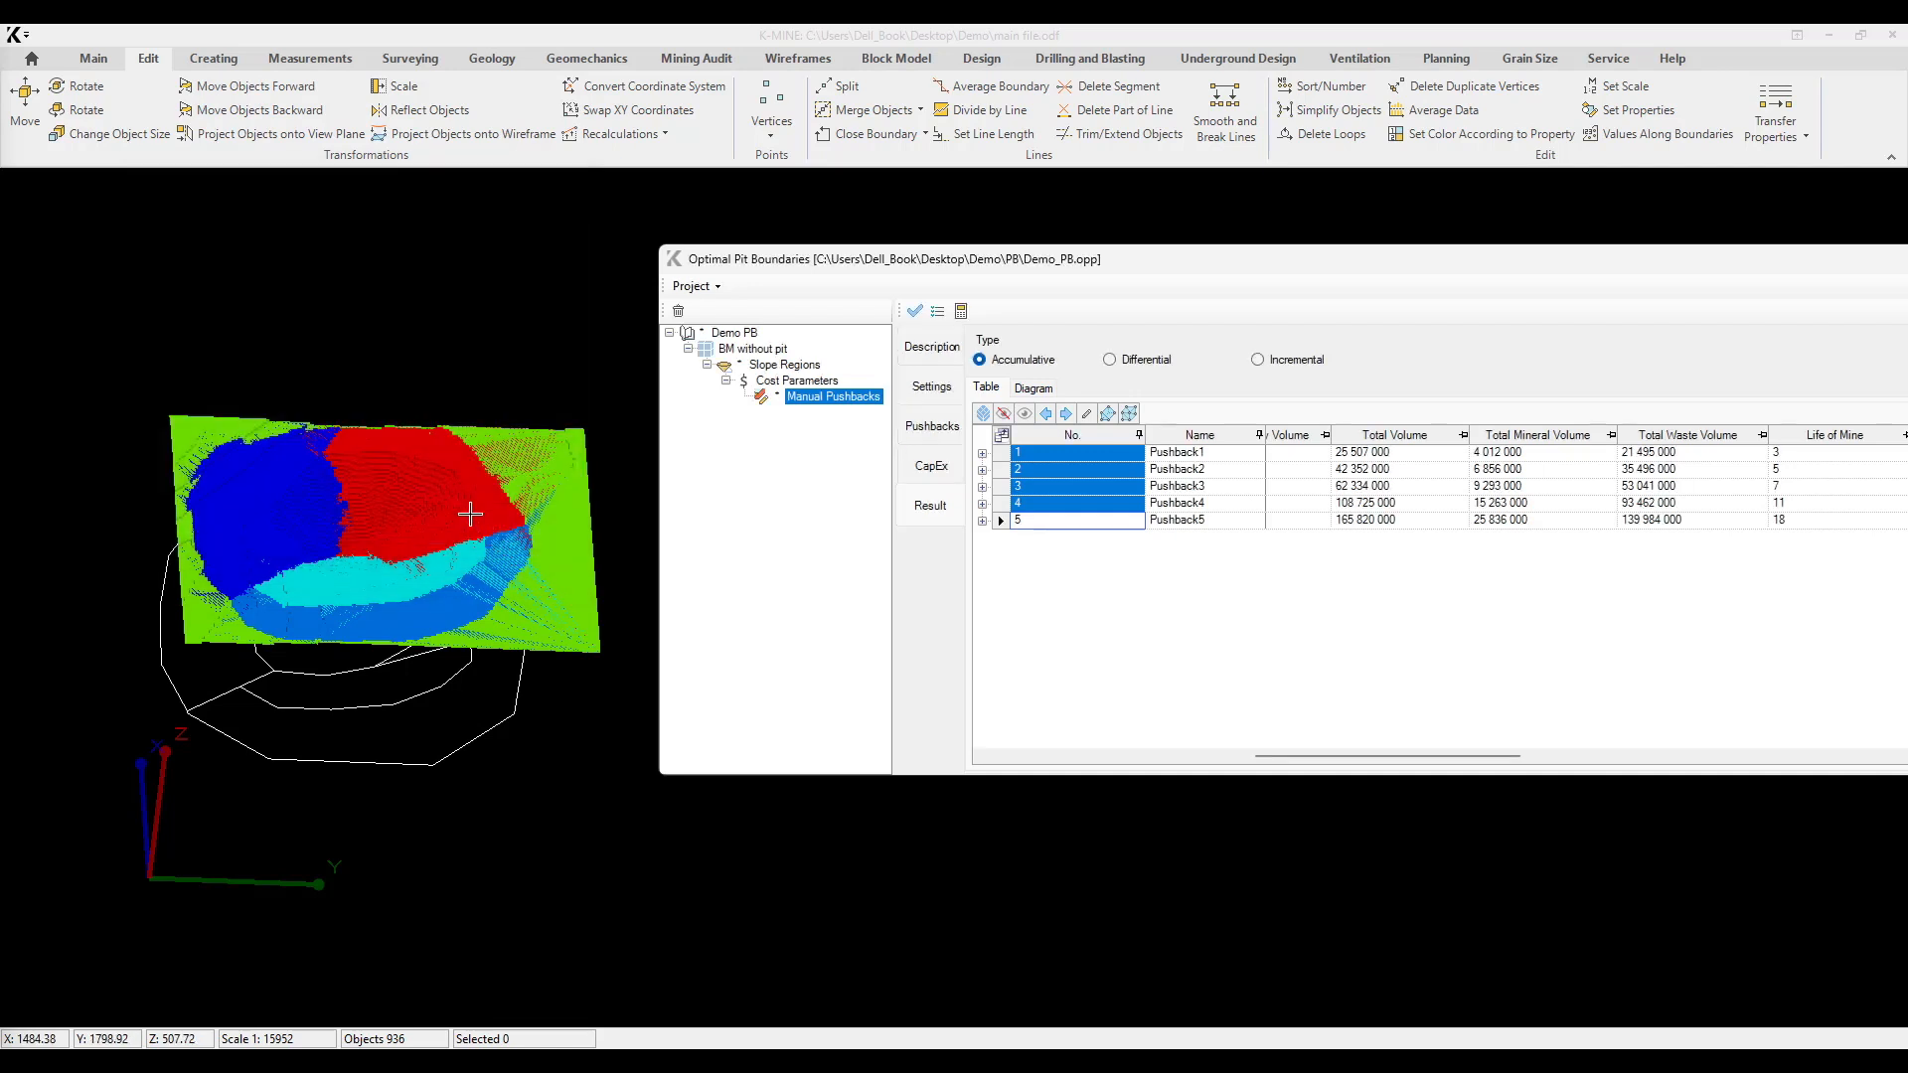
Step: Open Set Properties for the selected block model and update its property data
middle_drag(483, 424, 512, 428)
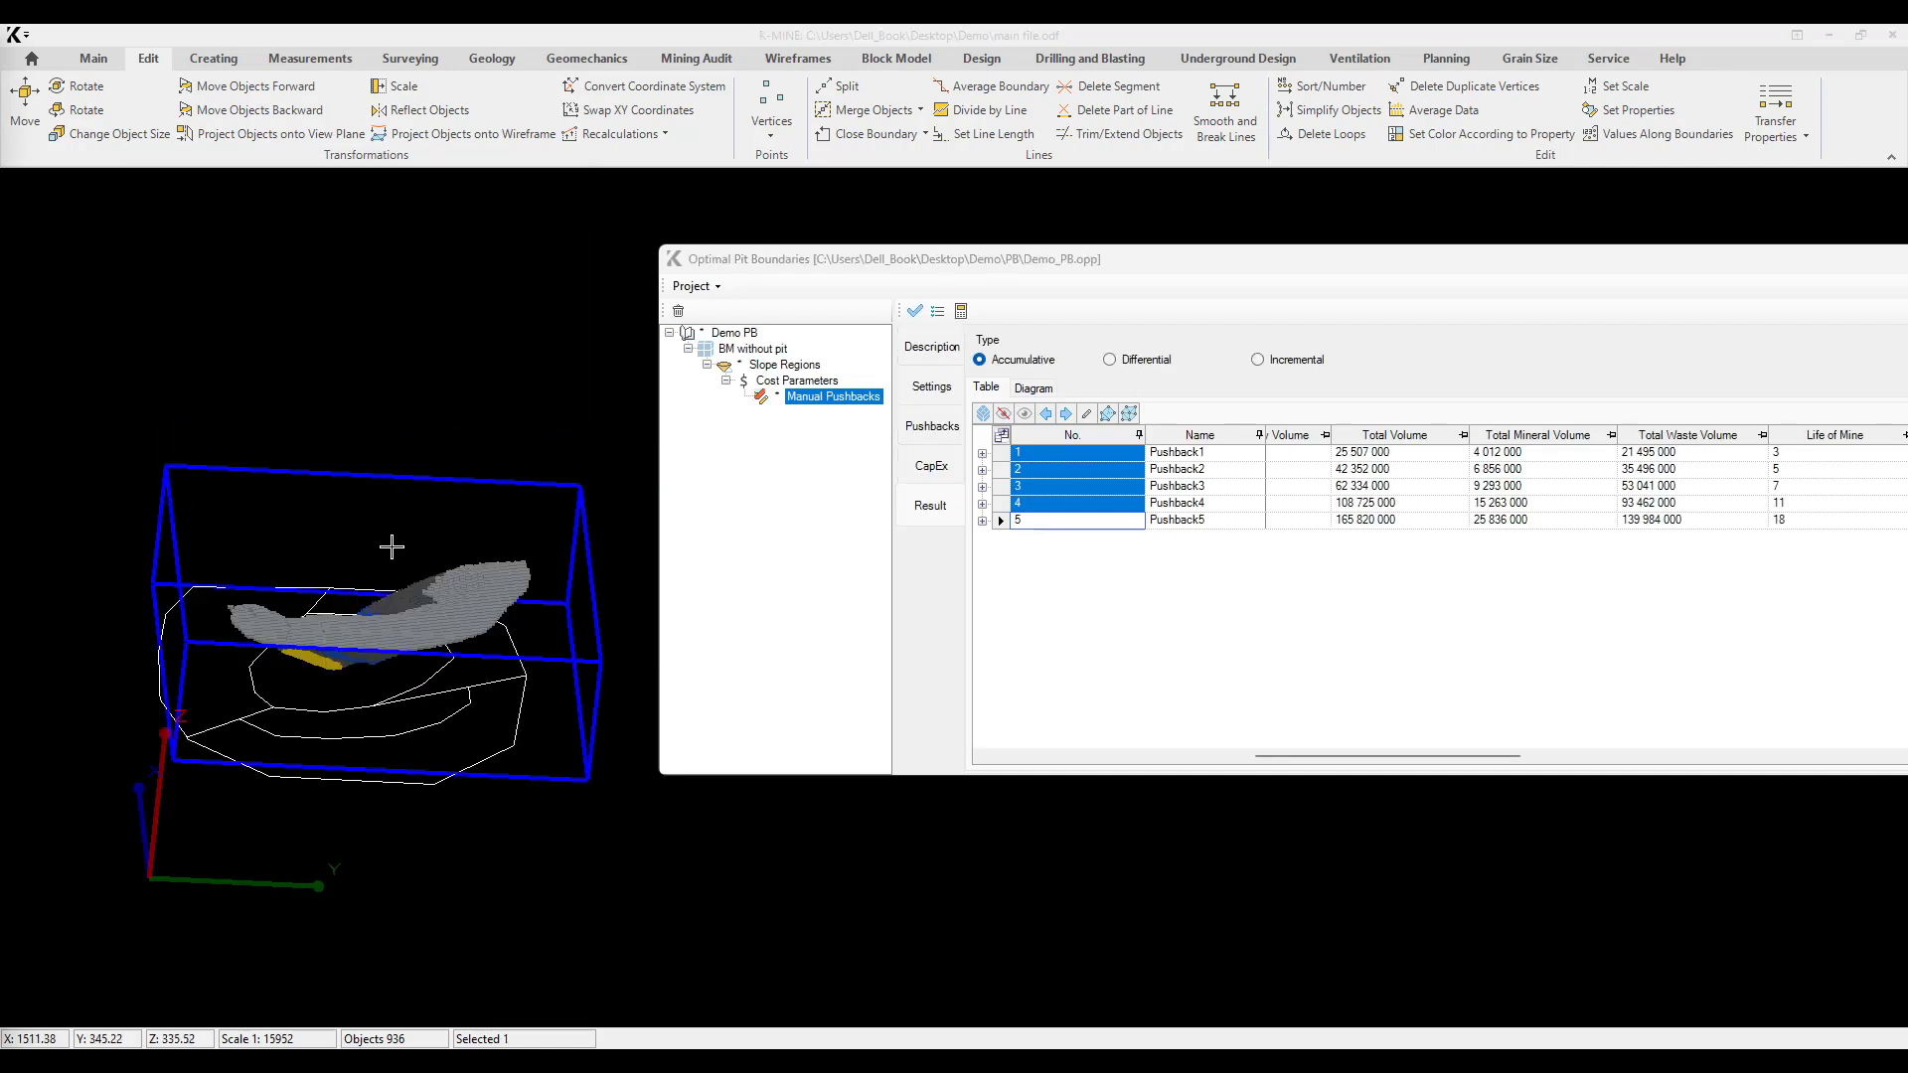
click(1659, 111)
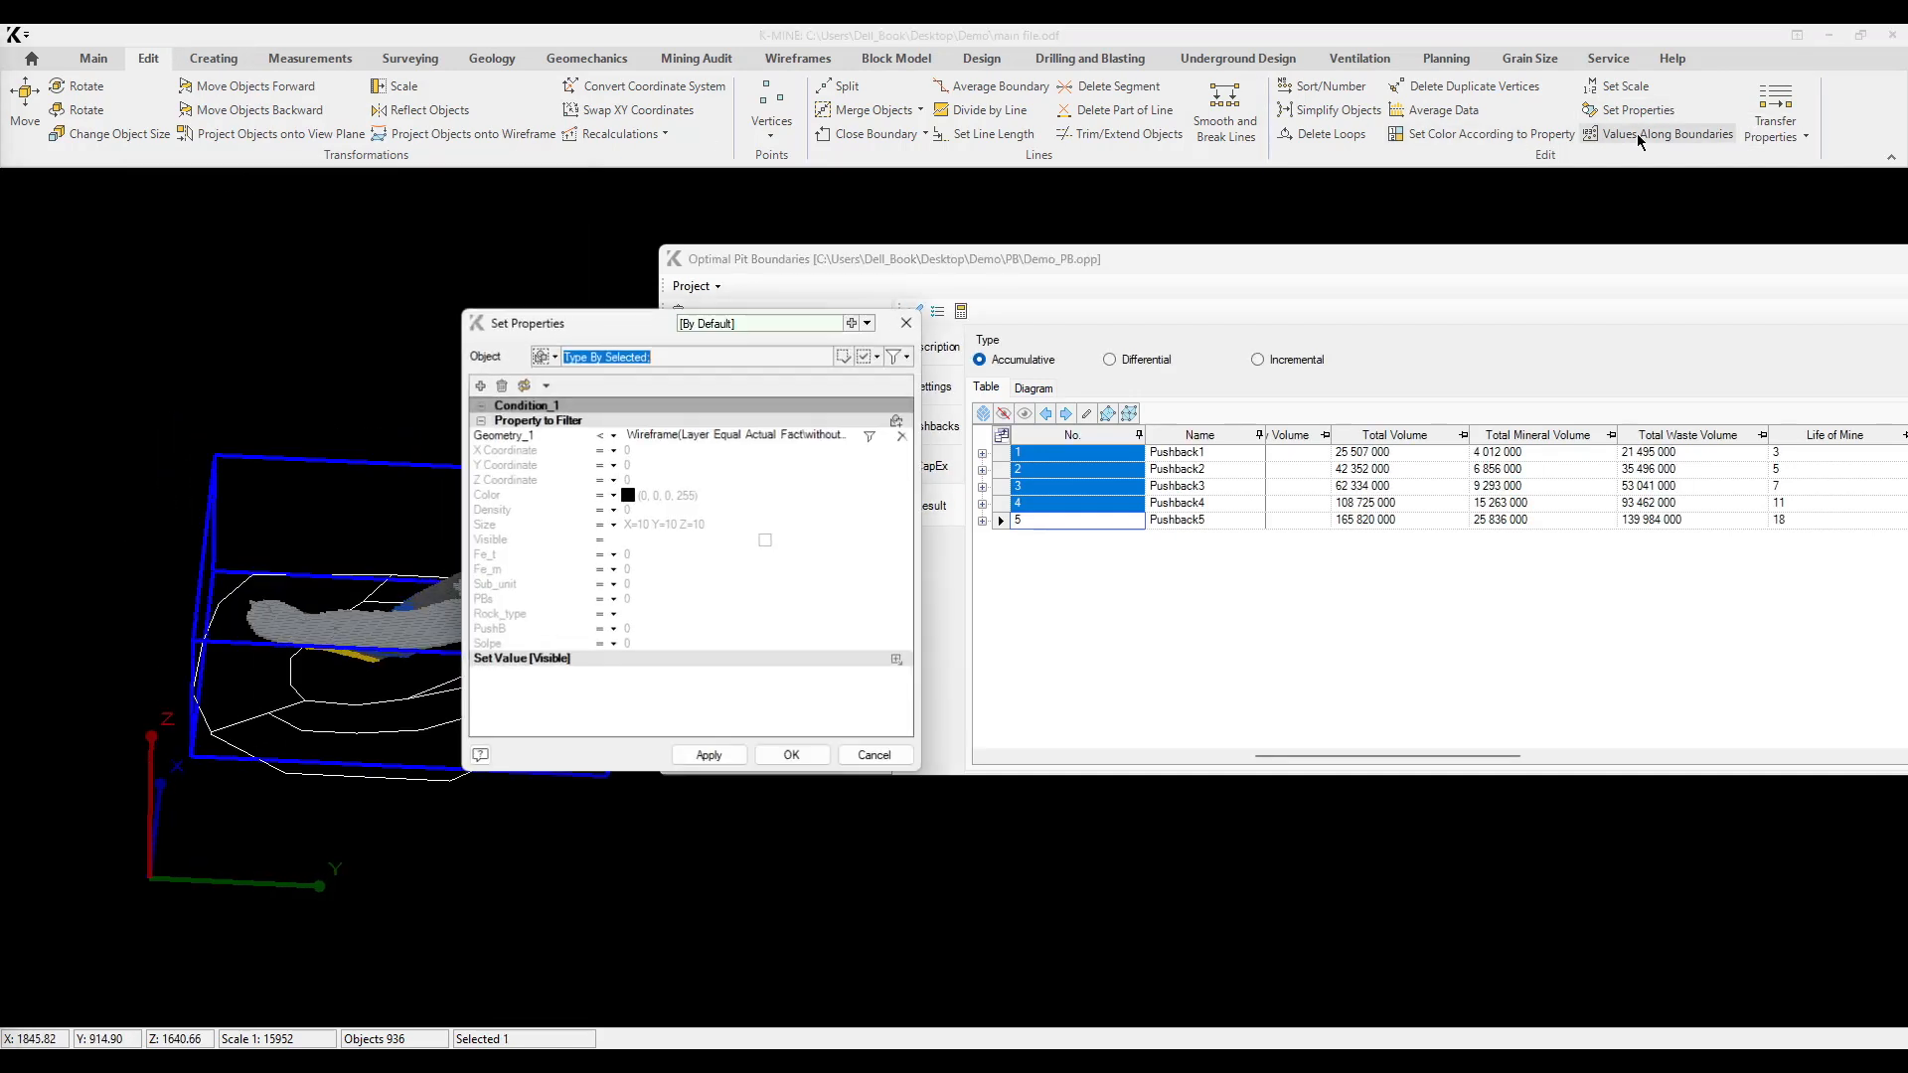
click(524, 387)
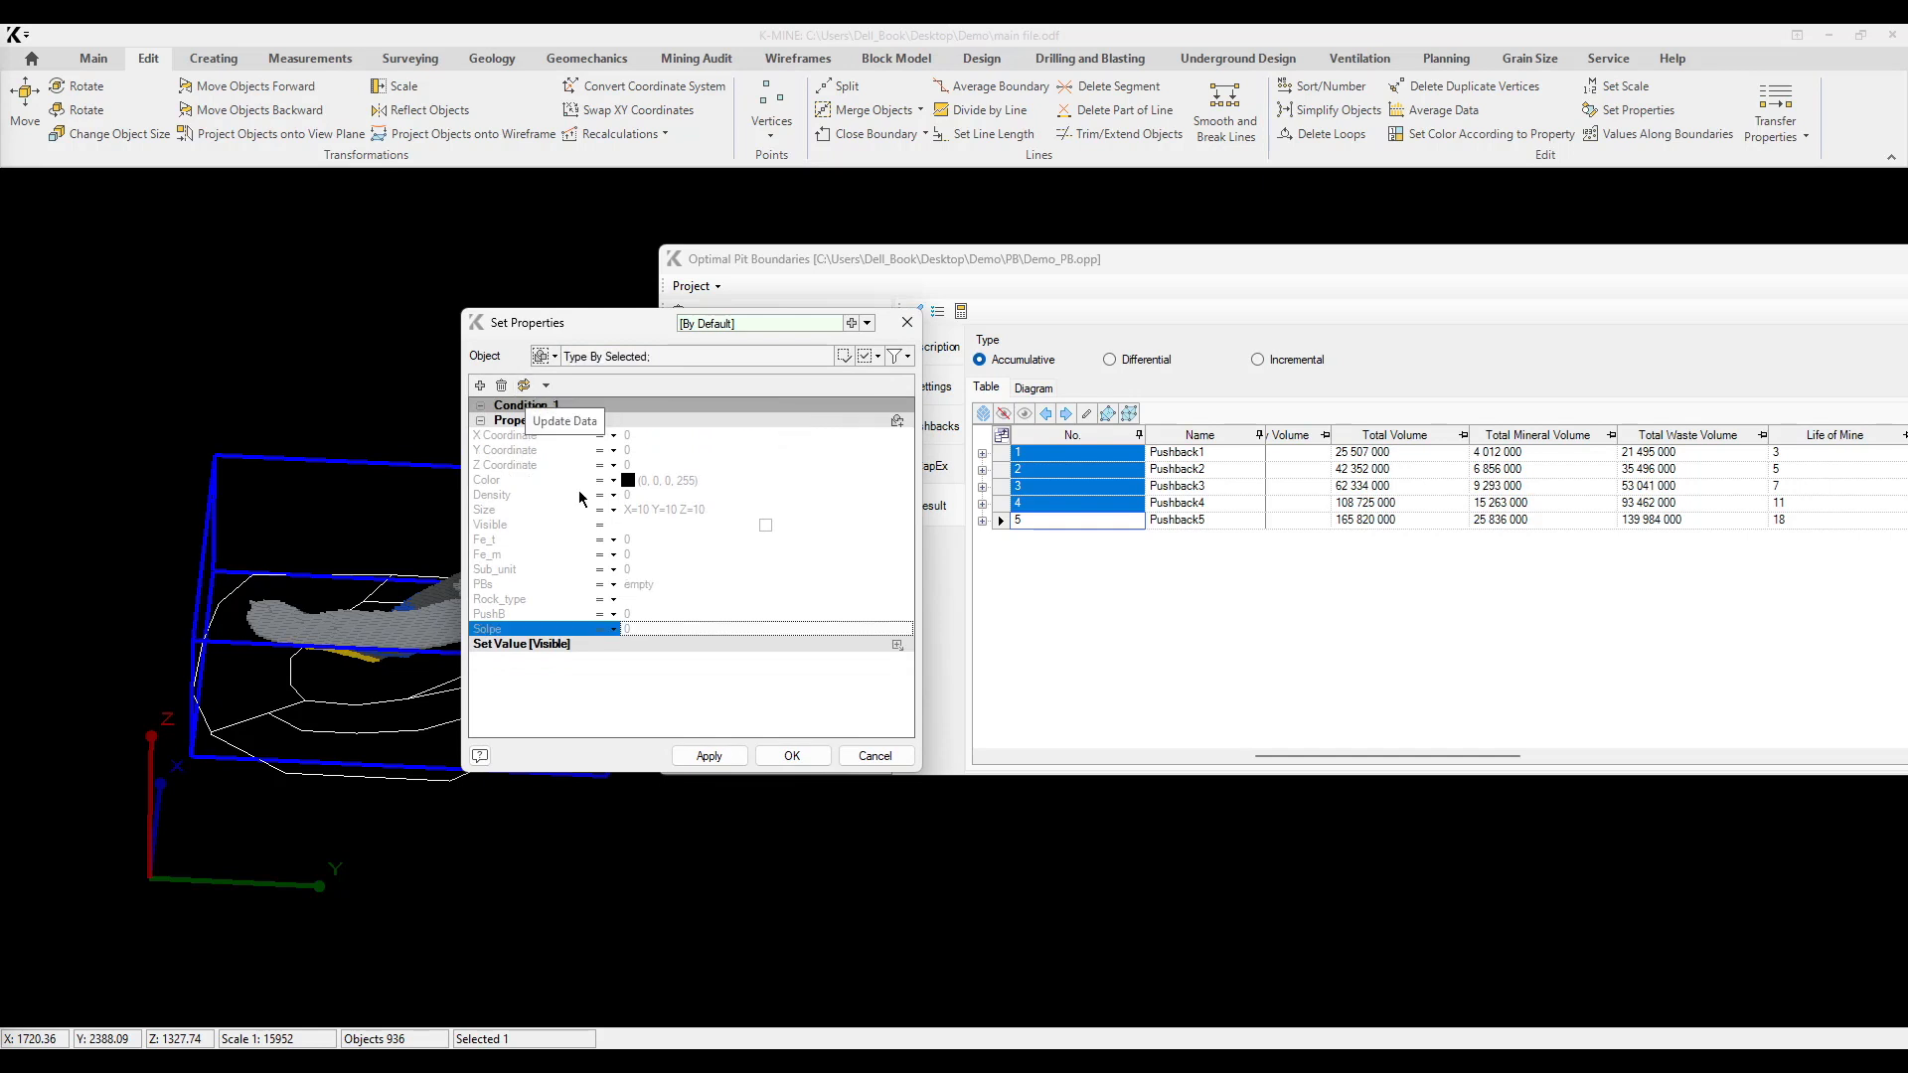
Step: Filter the block model to PBs value PB1 and inspect these blocks with the Set Properties dialog moved aside
click(613, 584)
click(517, 600)
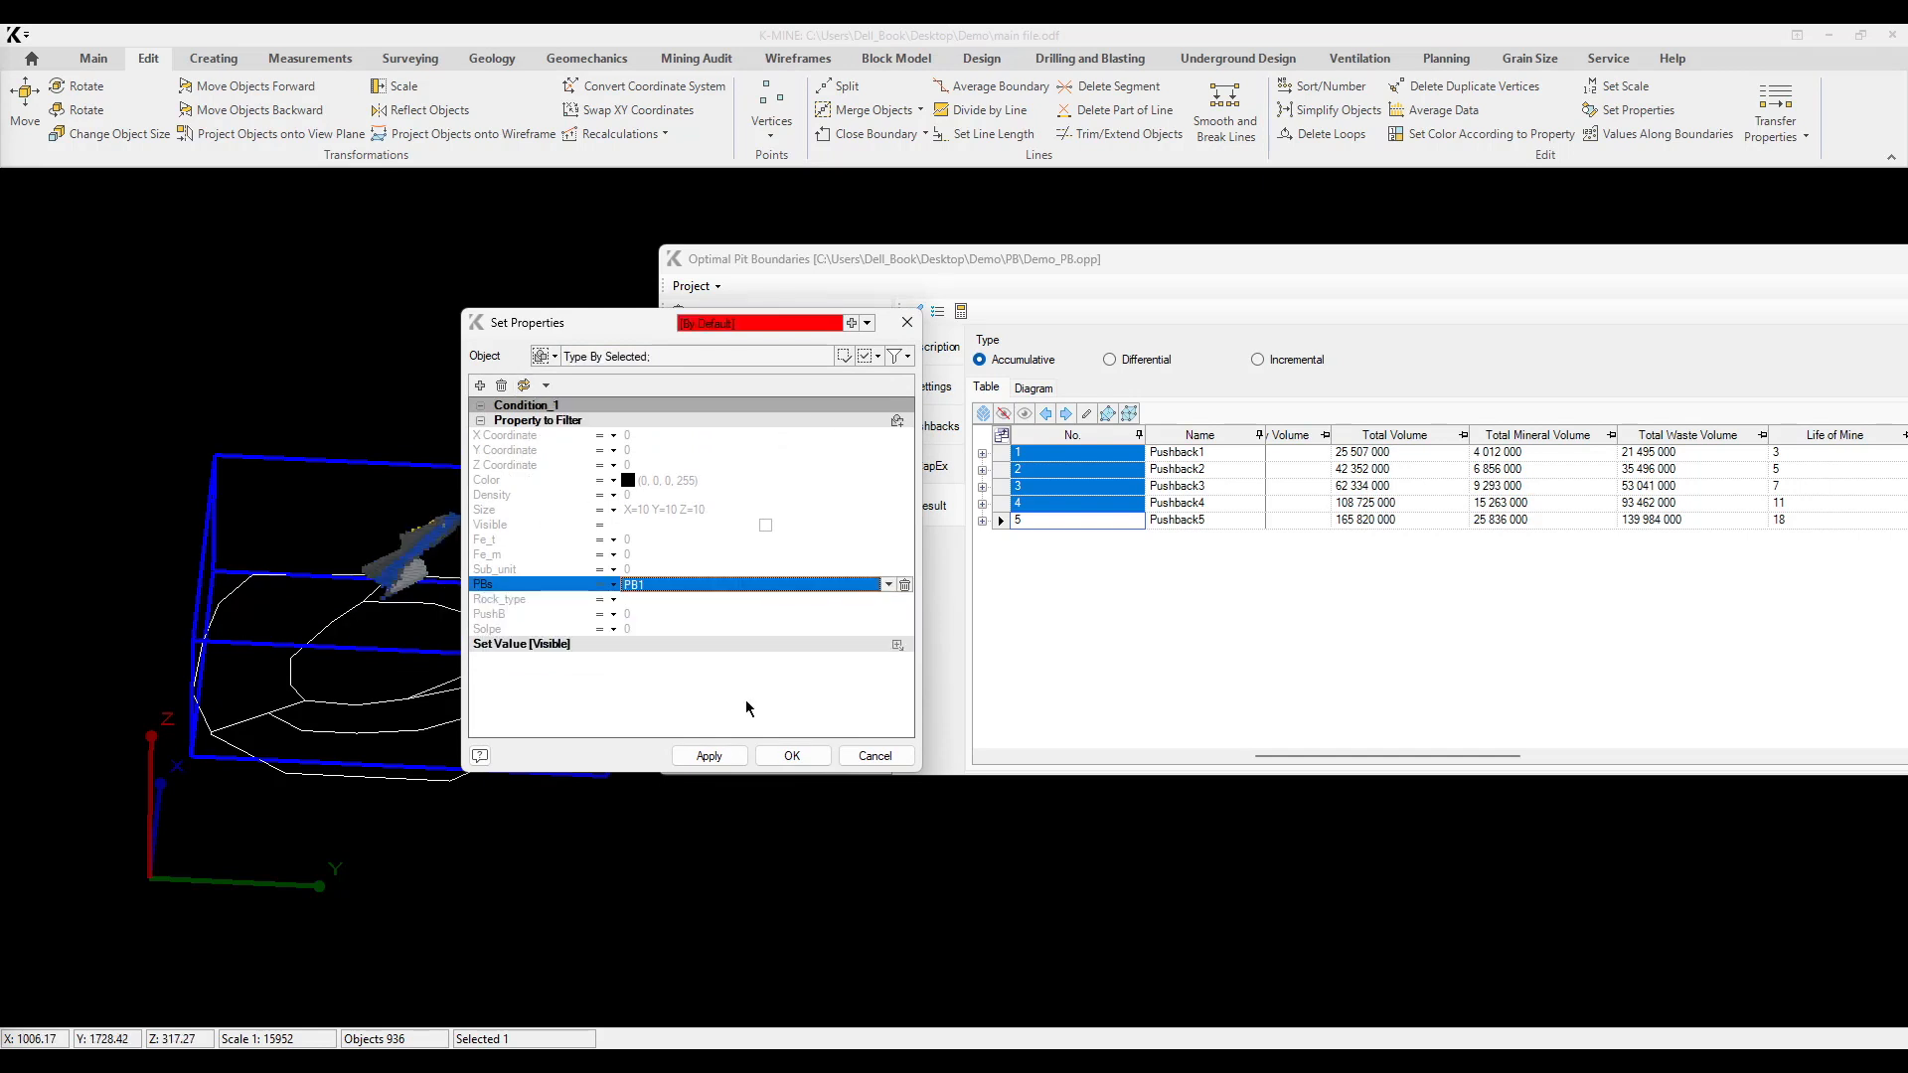
click(709, 755)
middle_drag(362, 517, 413, 534)
drag(567, 325, 749, 323)
middle_drag(328, 587, 240, 538)
middle_drag(438, 653, 371, 673)
scroll(371, 672, up, 2)
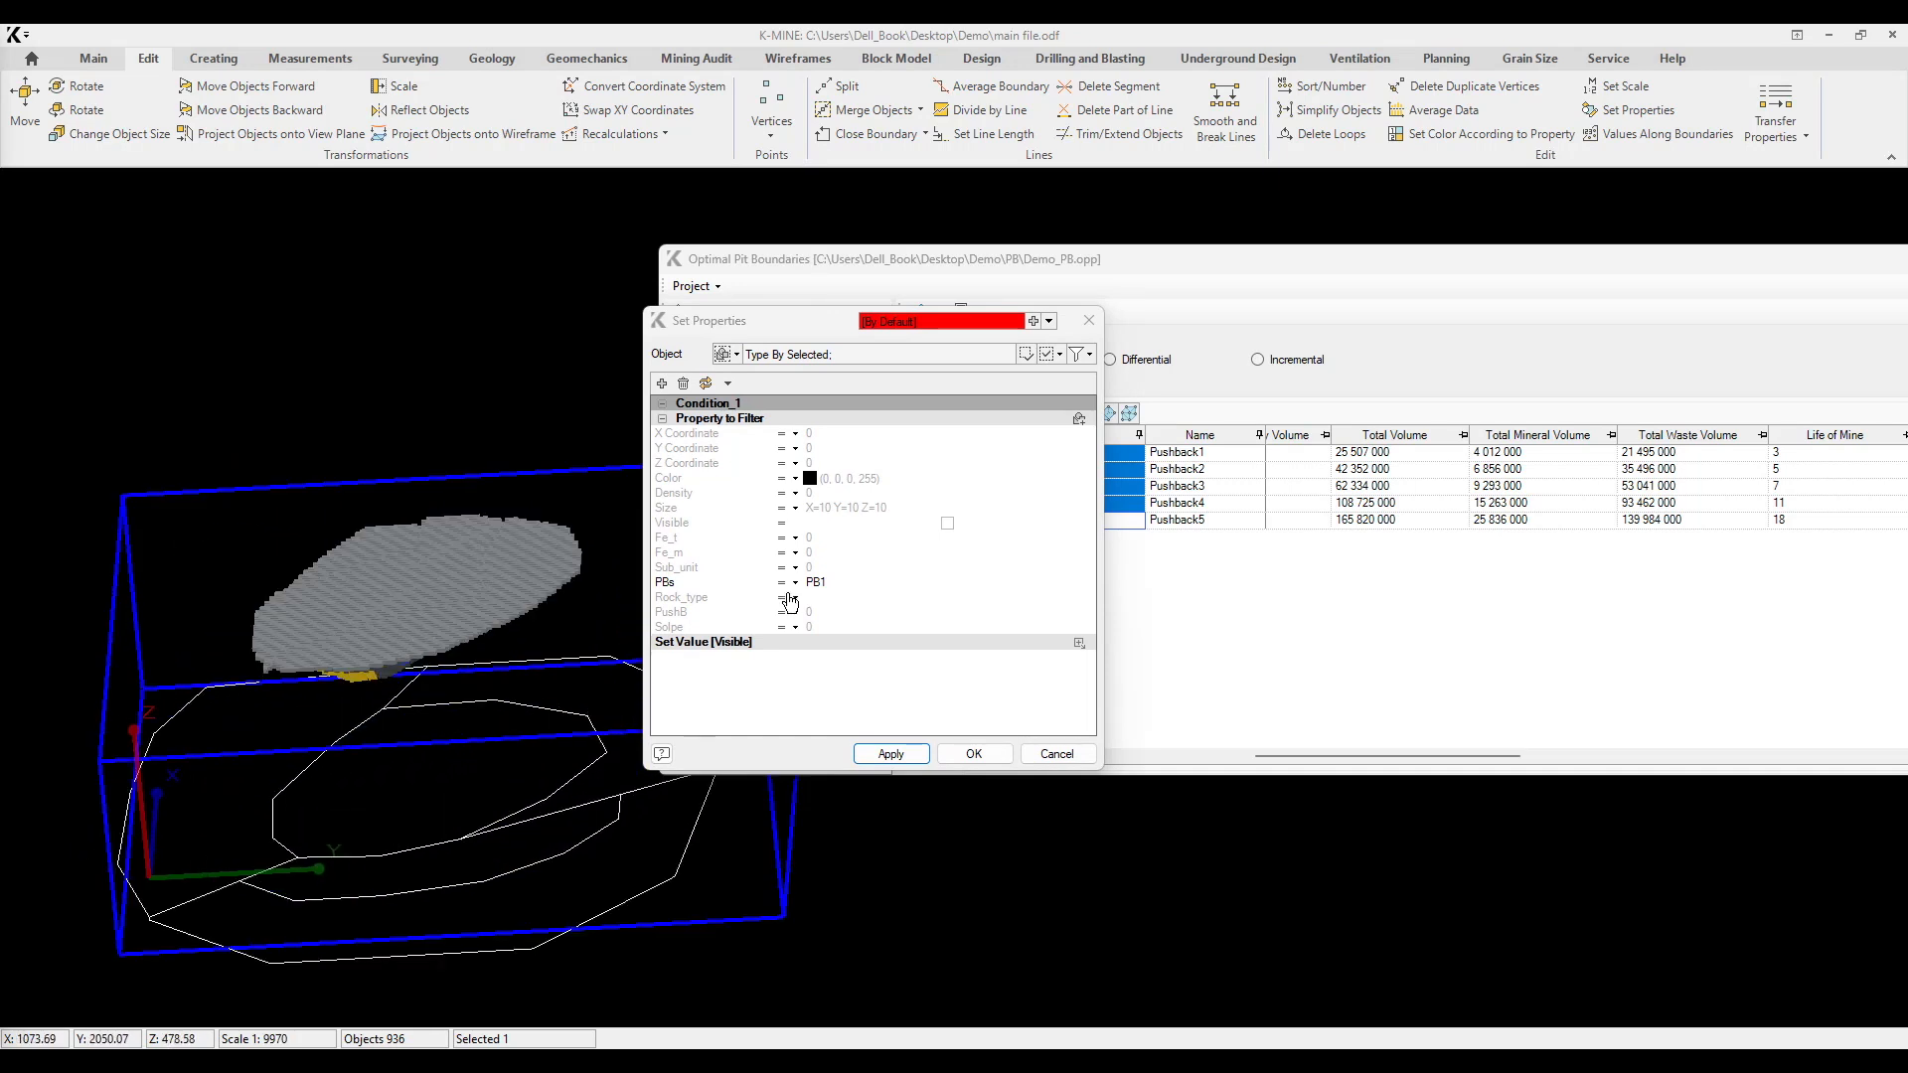
Step: Change the PBs filter to PB2, apply it and inspect the second pushback's blocks
click(906, 586)
click(1070, 584)
click(706, 636)
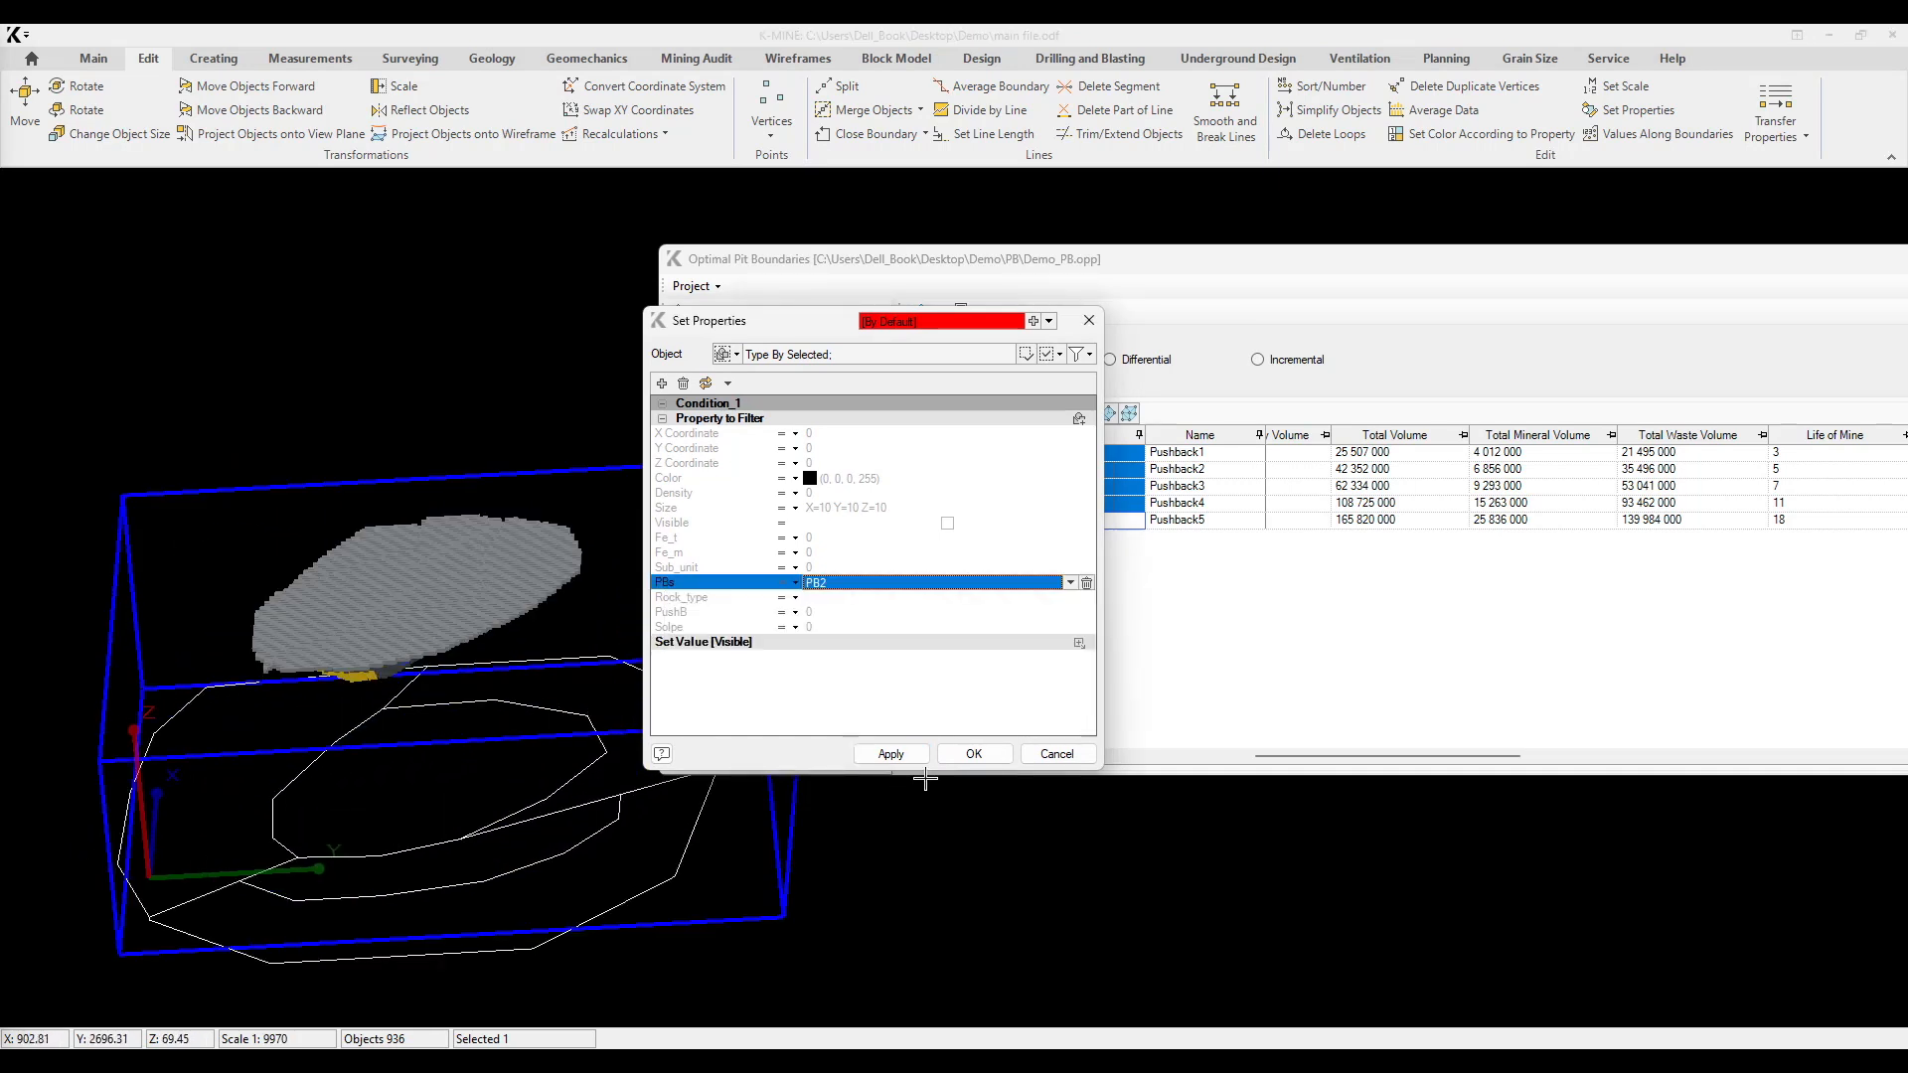
click(909, 758)
middle_drag(378, 688, 308, 686)
Step: Show only the PB3 blocks through the PBs filter and rotate the model to examine them
click(928, 584)
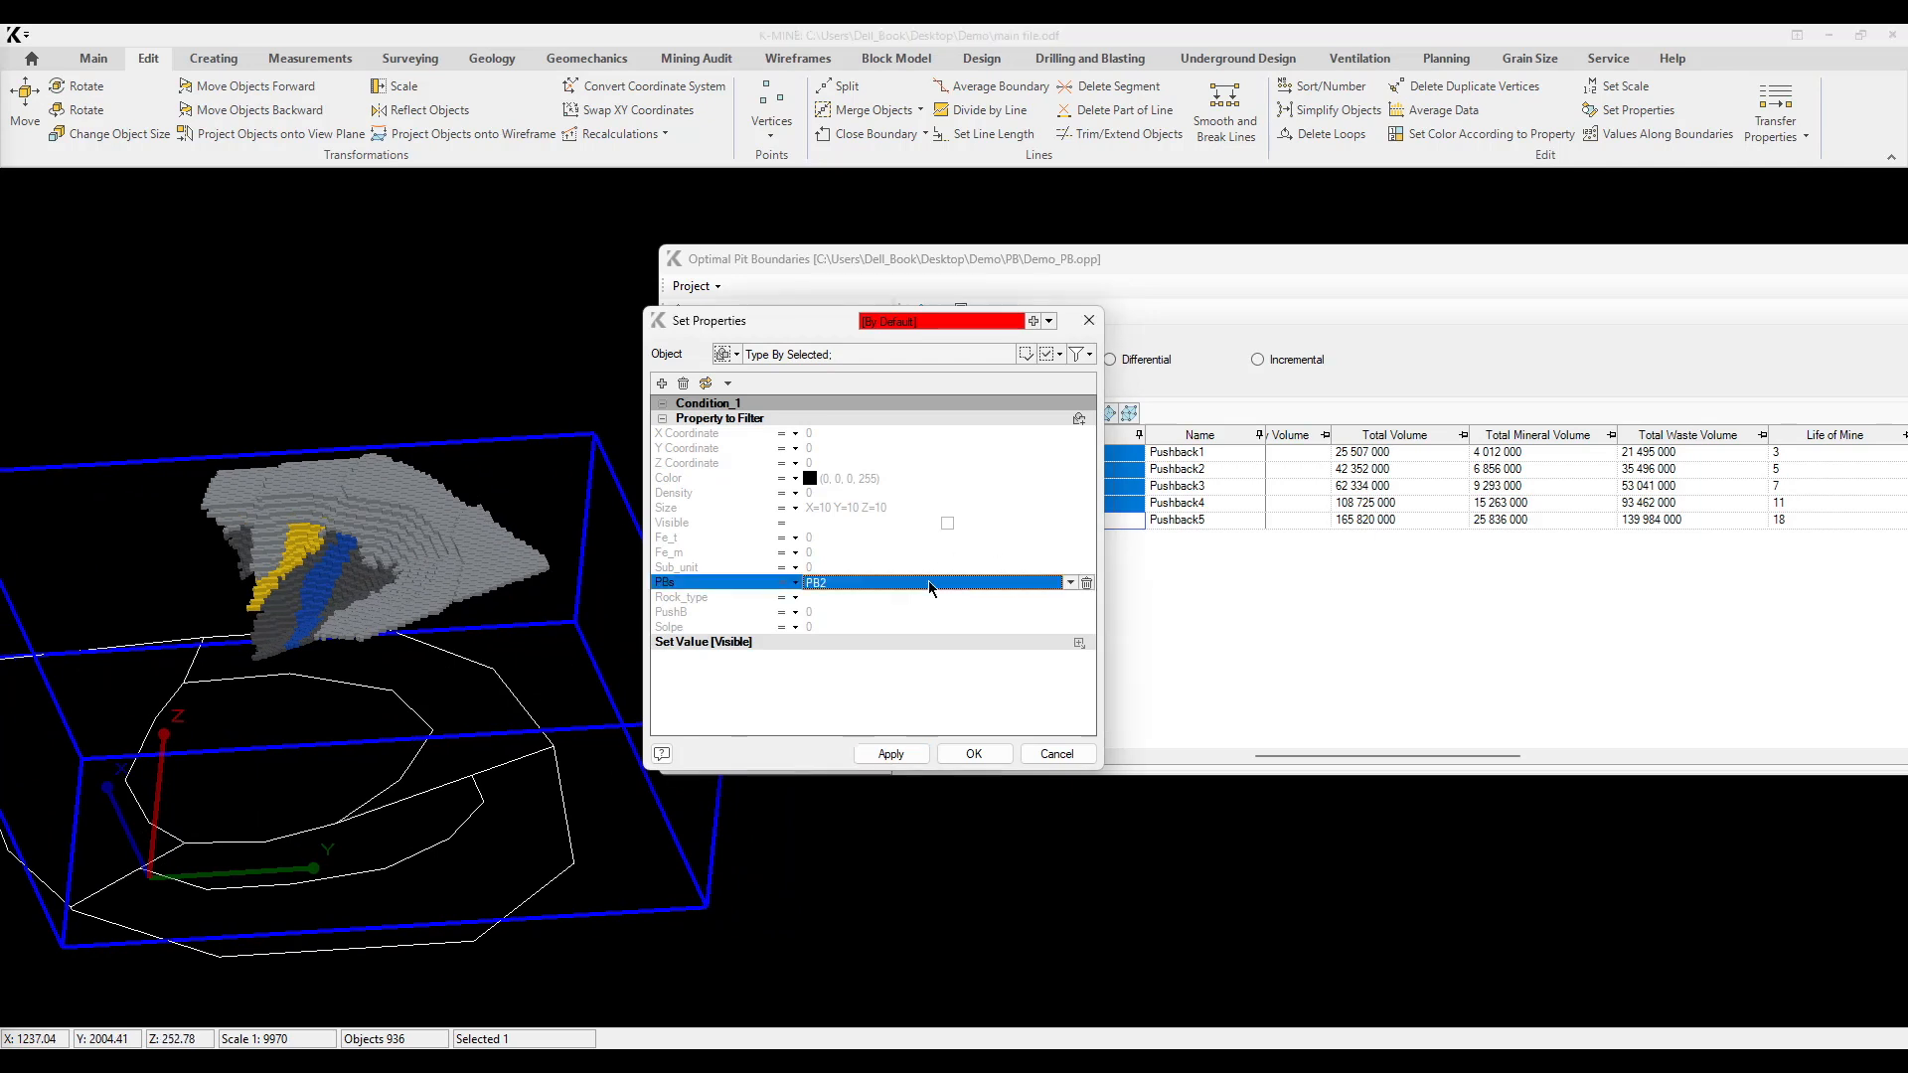
click(1070, 586)
click(820, 654)
click(892, 754)
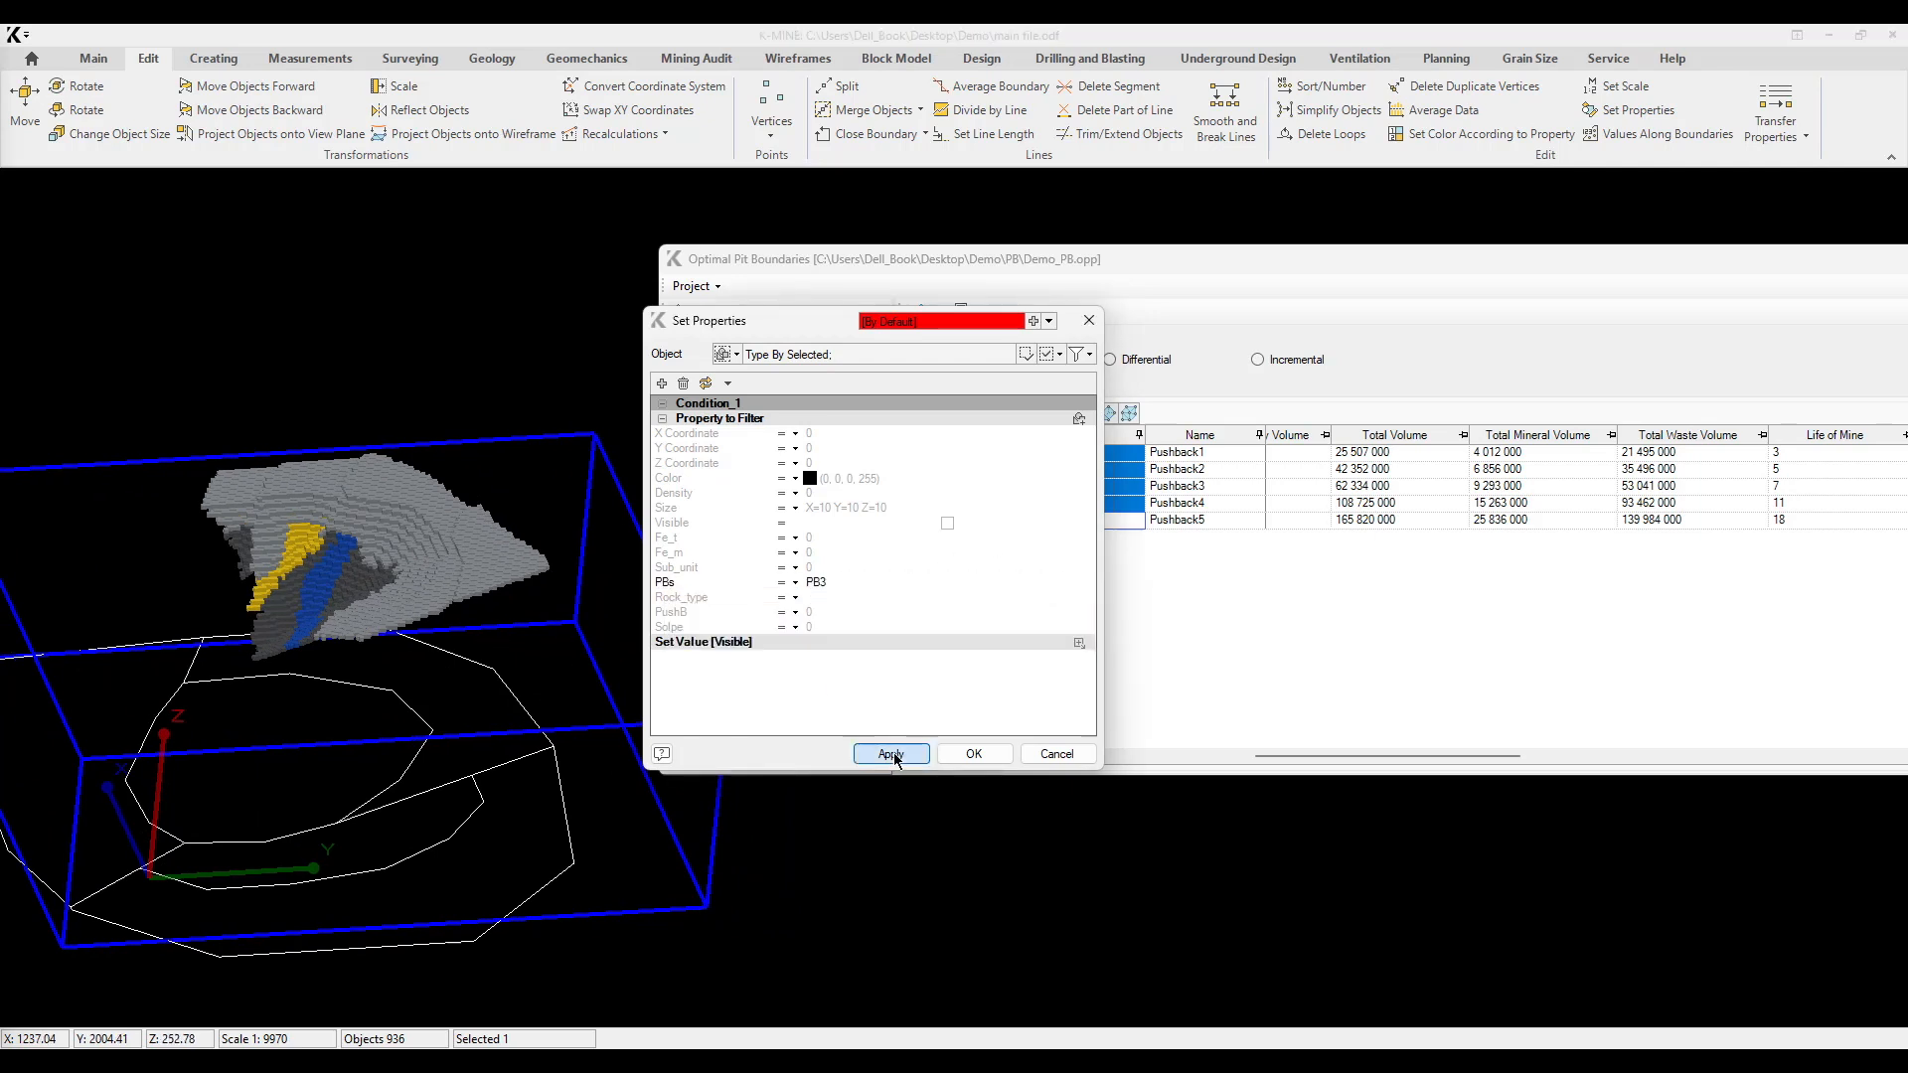
middle_drag(462, 649, 656, 686)
Step: Set the PBs filter to PB4, apply it and view the fourth pushback's blocks from another angle
click(960, 589)
click(1070, 583)
click(779, 674)
click(888, 756)
middle_drag(403, 664, 494, 676)
Step: Display only the PB5 blocks with the PBs filter and check their shape
click(847, 588)
click(1070, 583)
click(785, 690)
click(890, 754)
mouse_move(397, 656)
middle_down()
mouse_move(162, 639)
mouse_move(419, 660)
middle_up()
Step: Return the PBs filter to PB1 and apply it to the block model
click(835, 586)
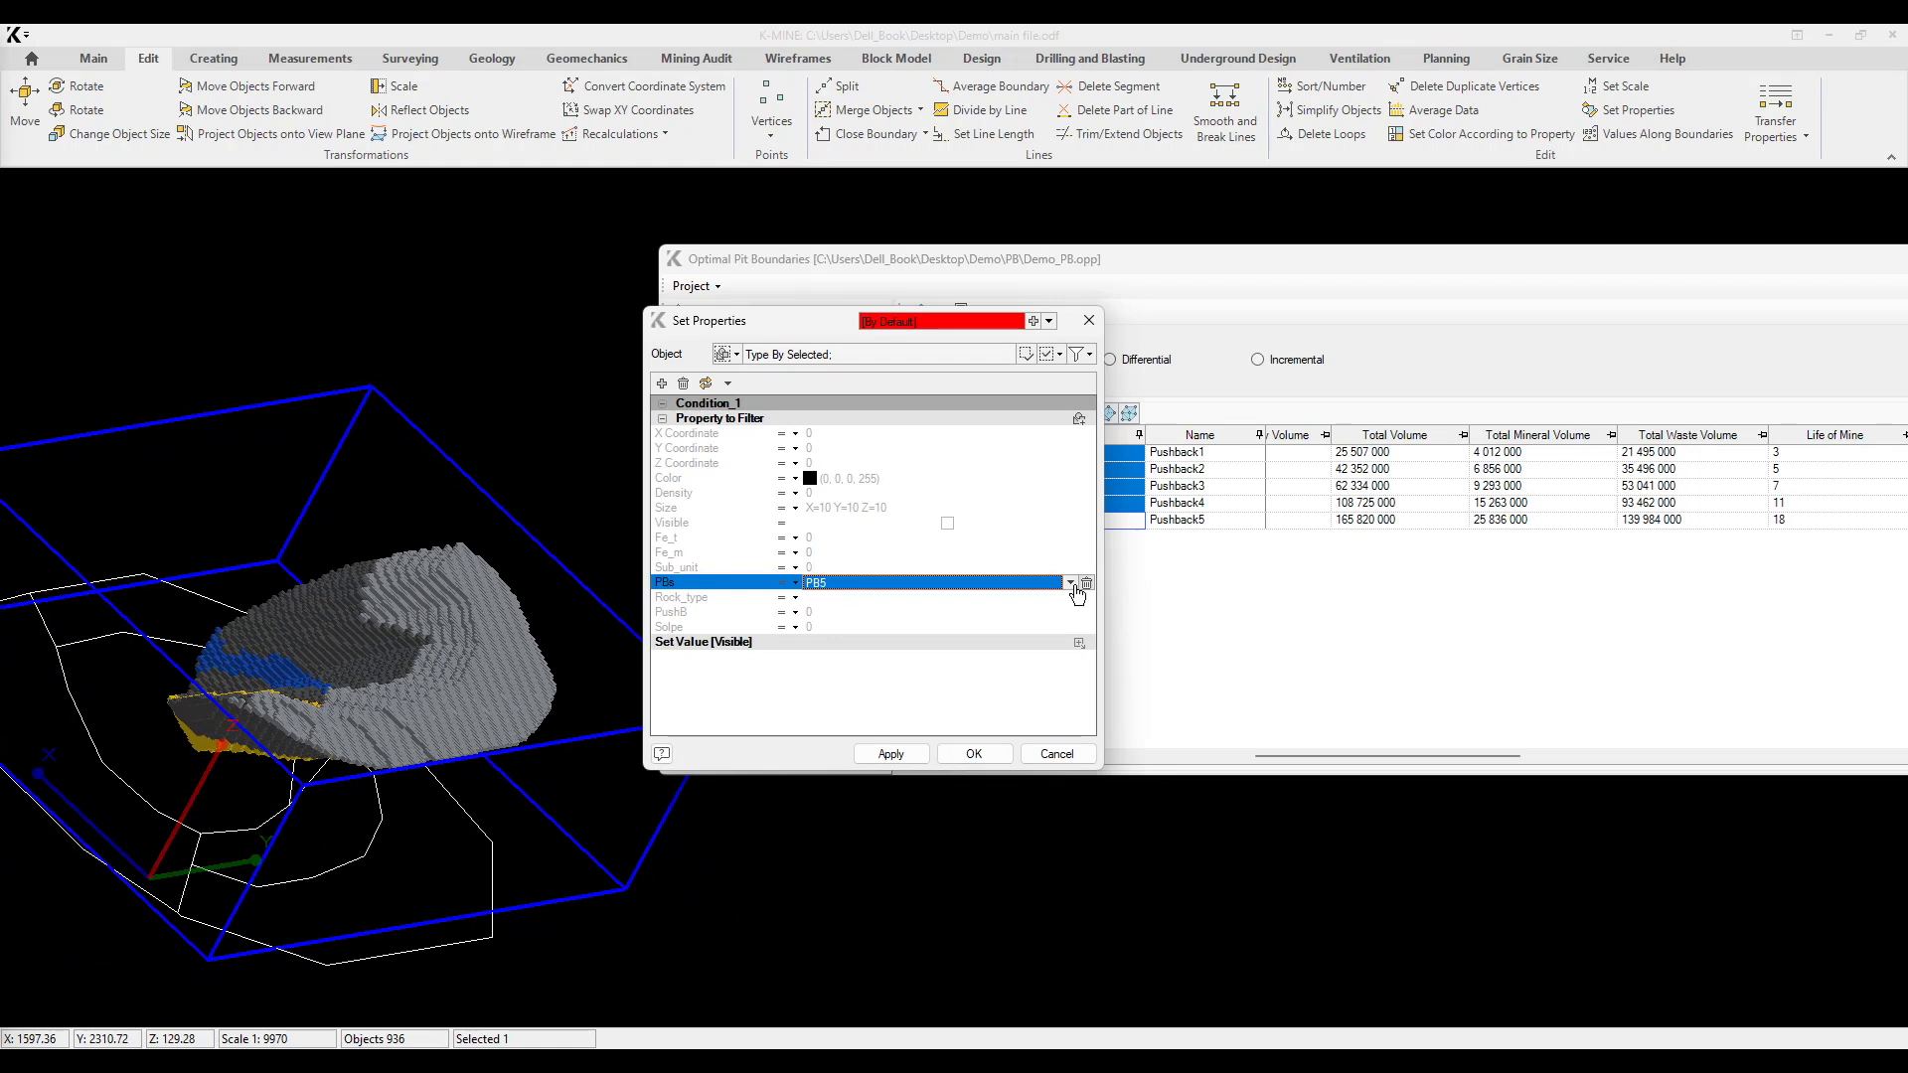
click(835, 587)
click(835, 602)
click(891, 753)
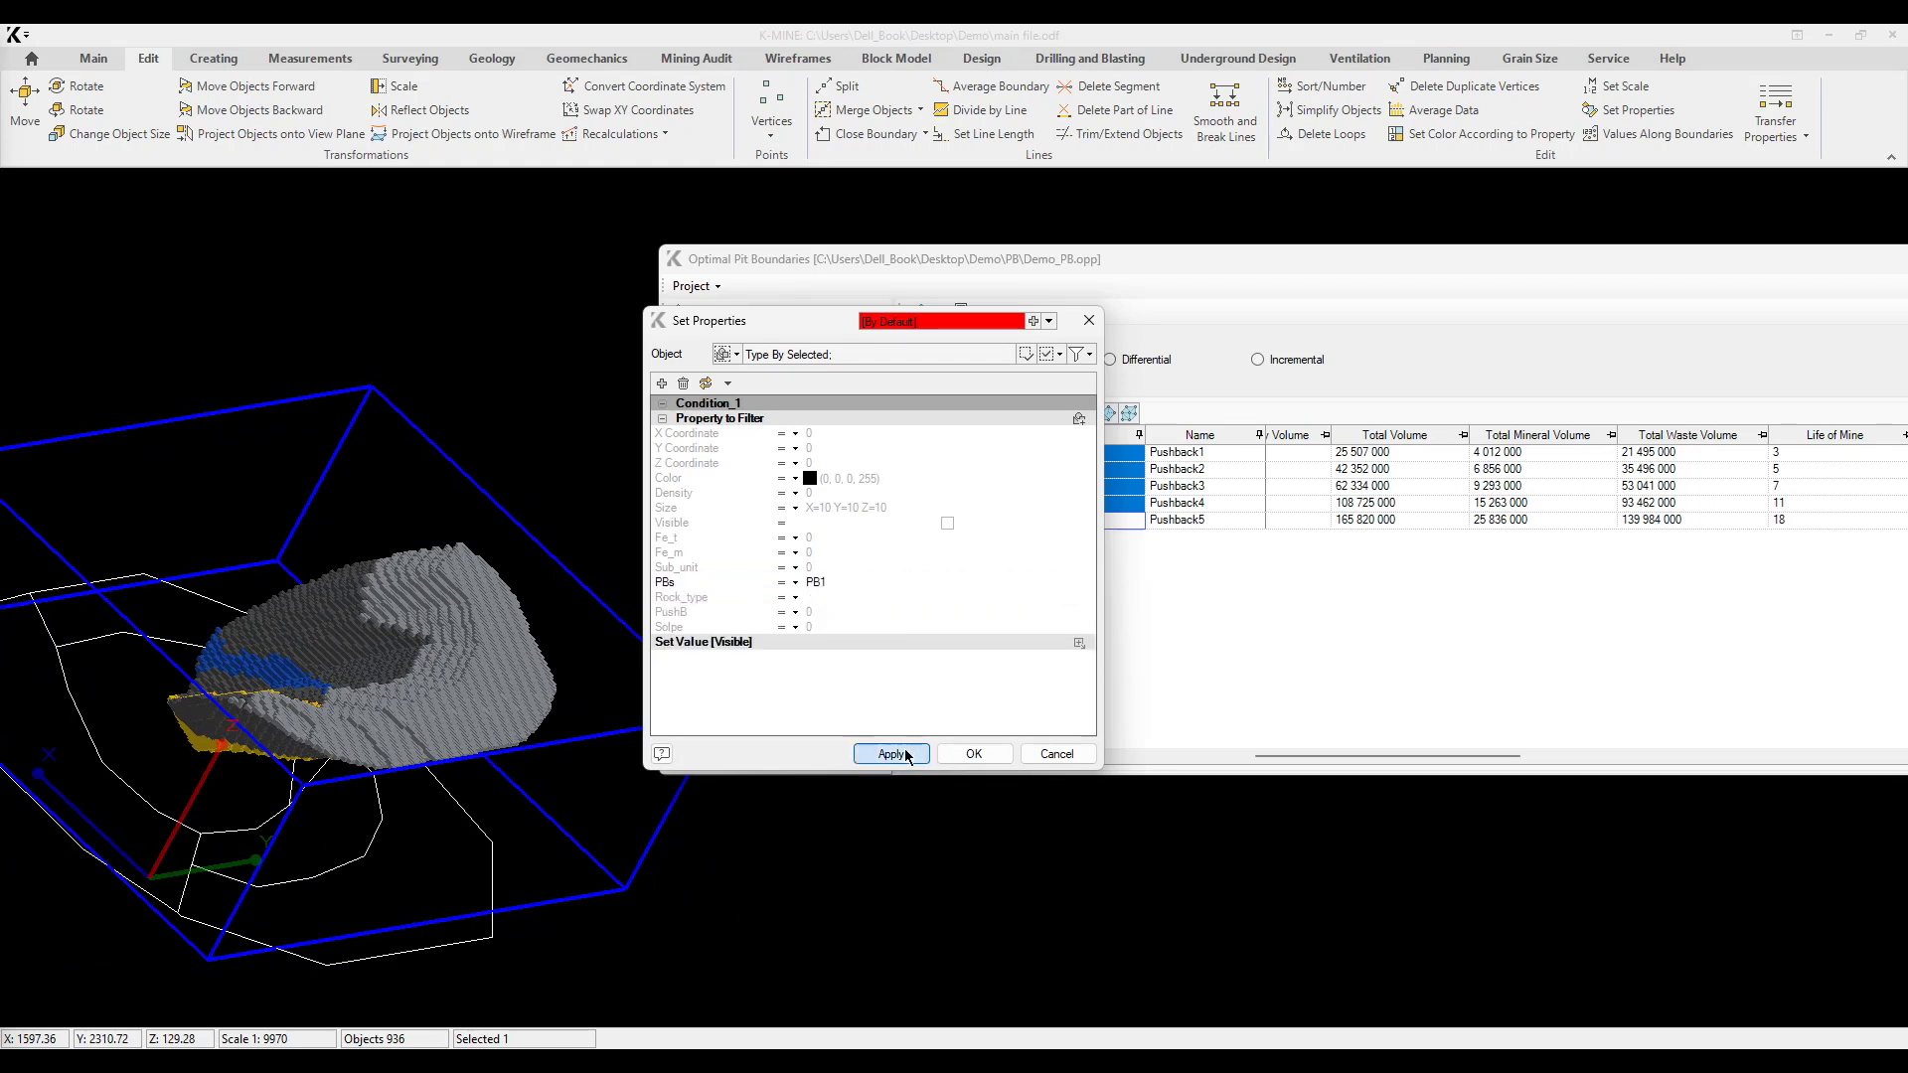
Step: Switch the PBs filter to a list condition, include PB1, PB2 and PB3, and view the combined blocks
click(781, 587)
click(852, 585)
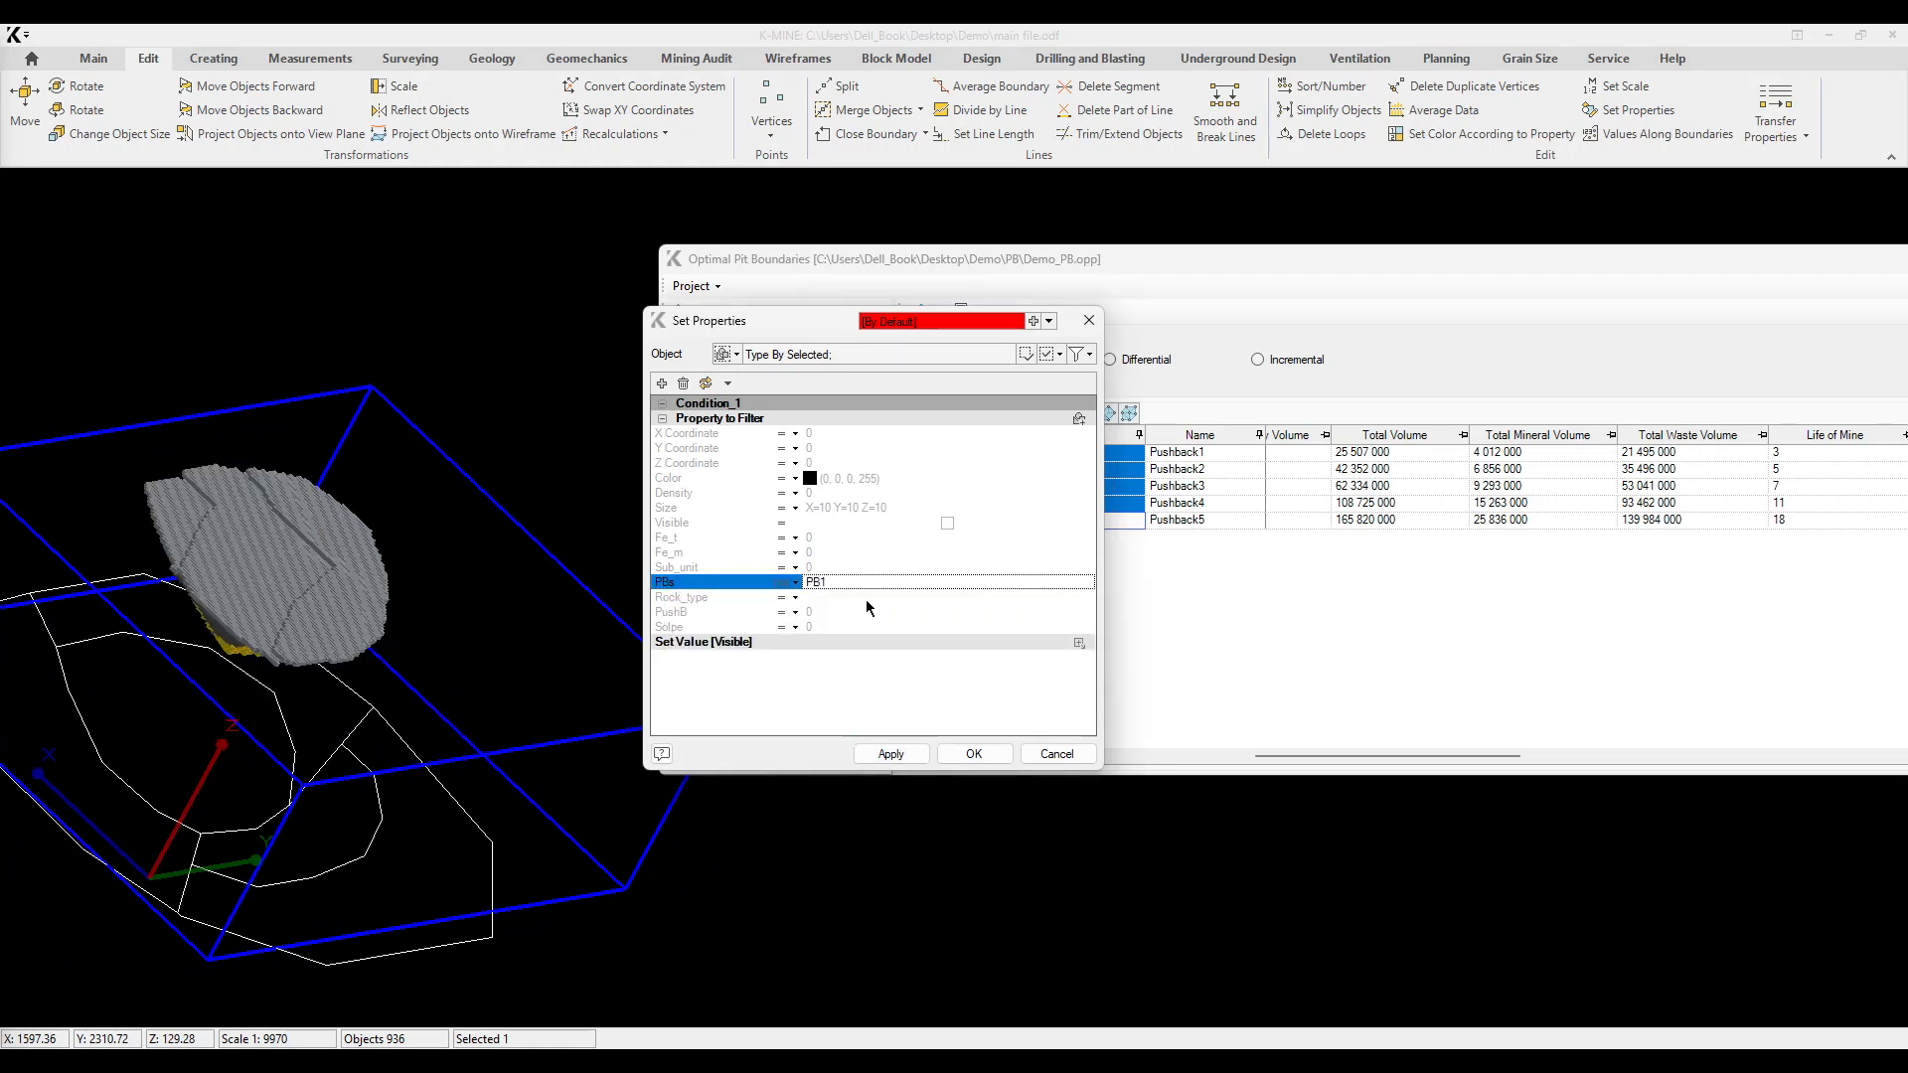
click(1039, 586)
click(683, 644)
click(682, 660)
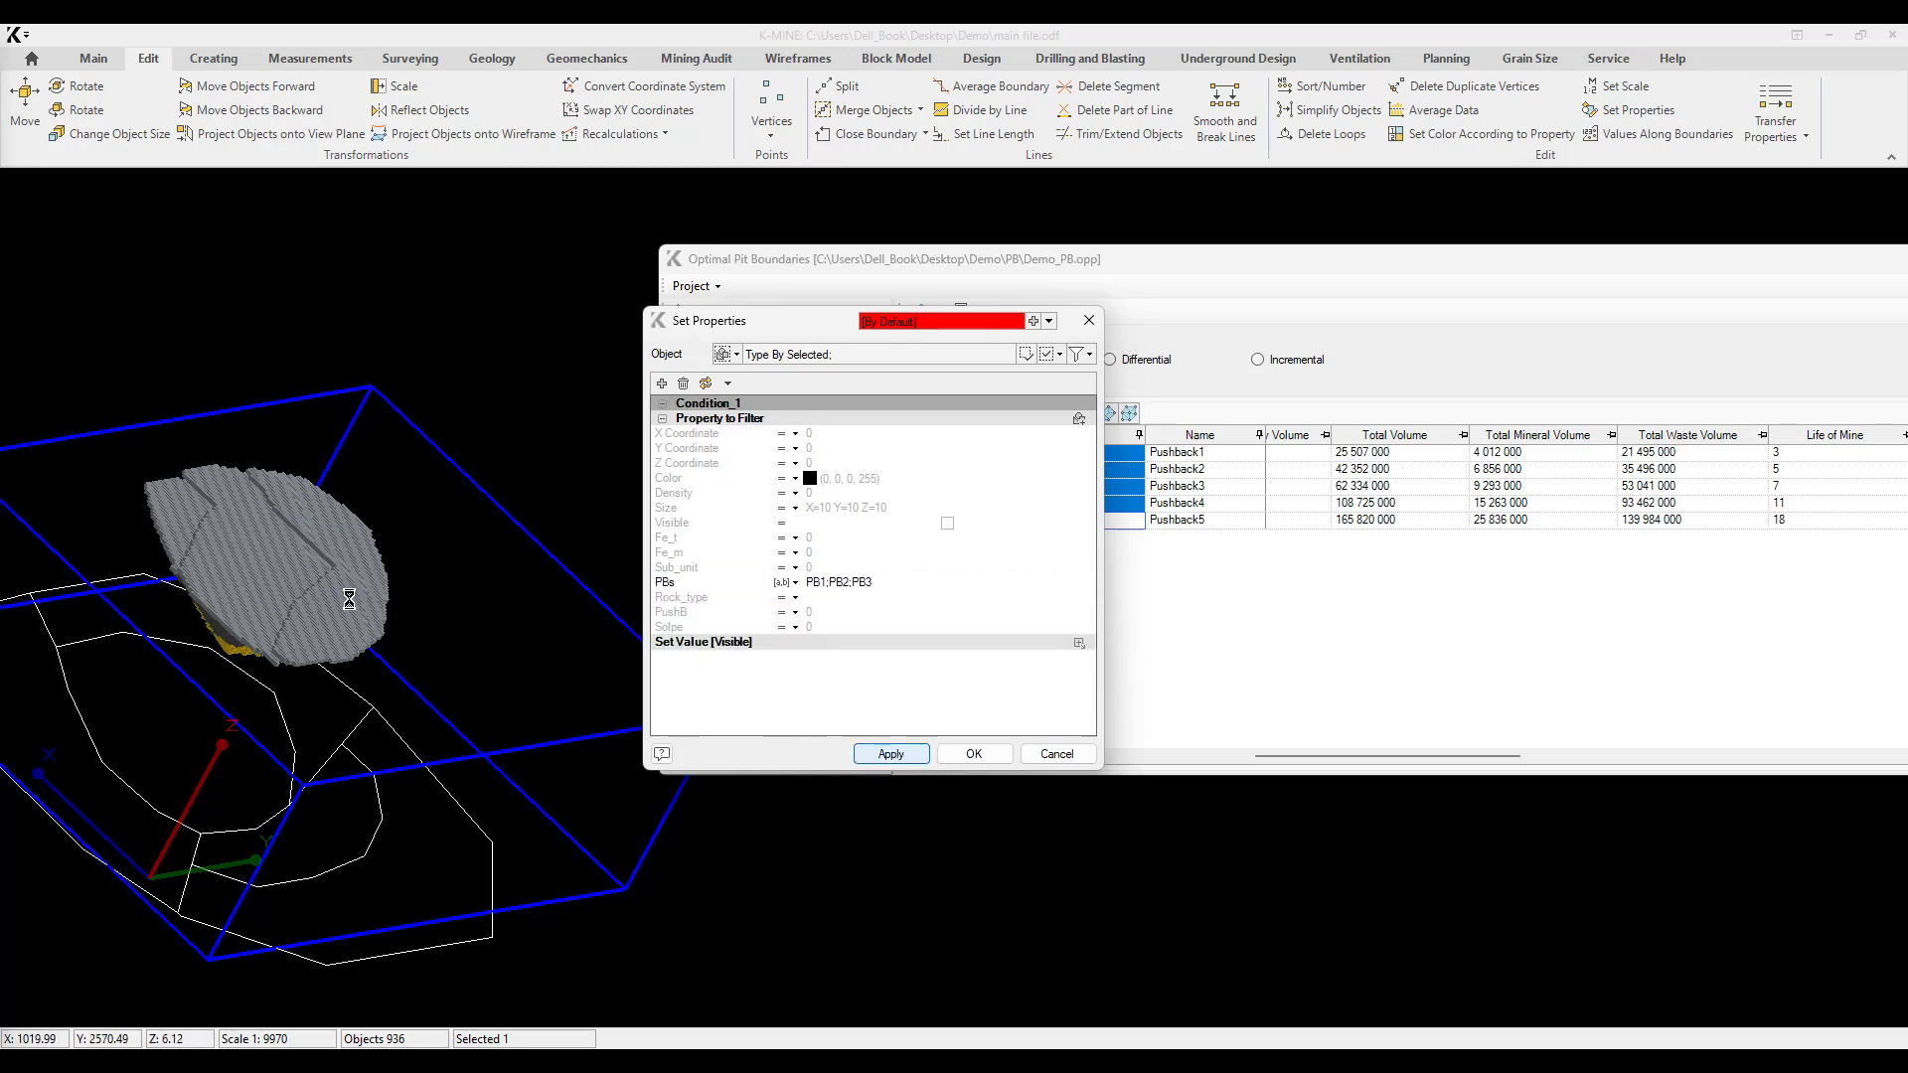
middle_drag(449, 649, 516, 597)
Step: Add PB4 and PB5 to the PBs filter list, apply it and inspect the complete pit in a side view
click(926, 584)
click(1068, 584)
click(682, 674)
click(683, 690)
click(889, 754)
middle_drag(438, 676, 487, 550)
click(978, 583)
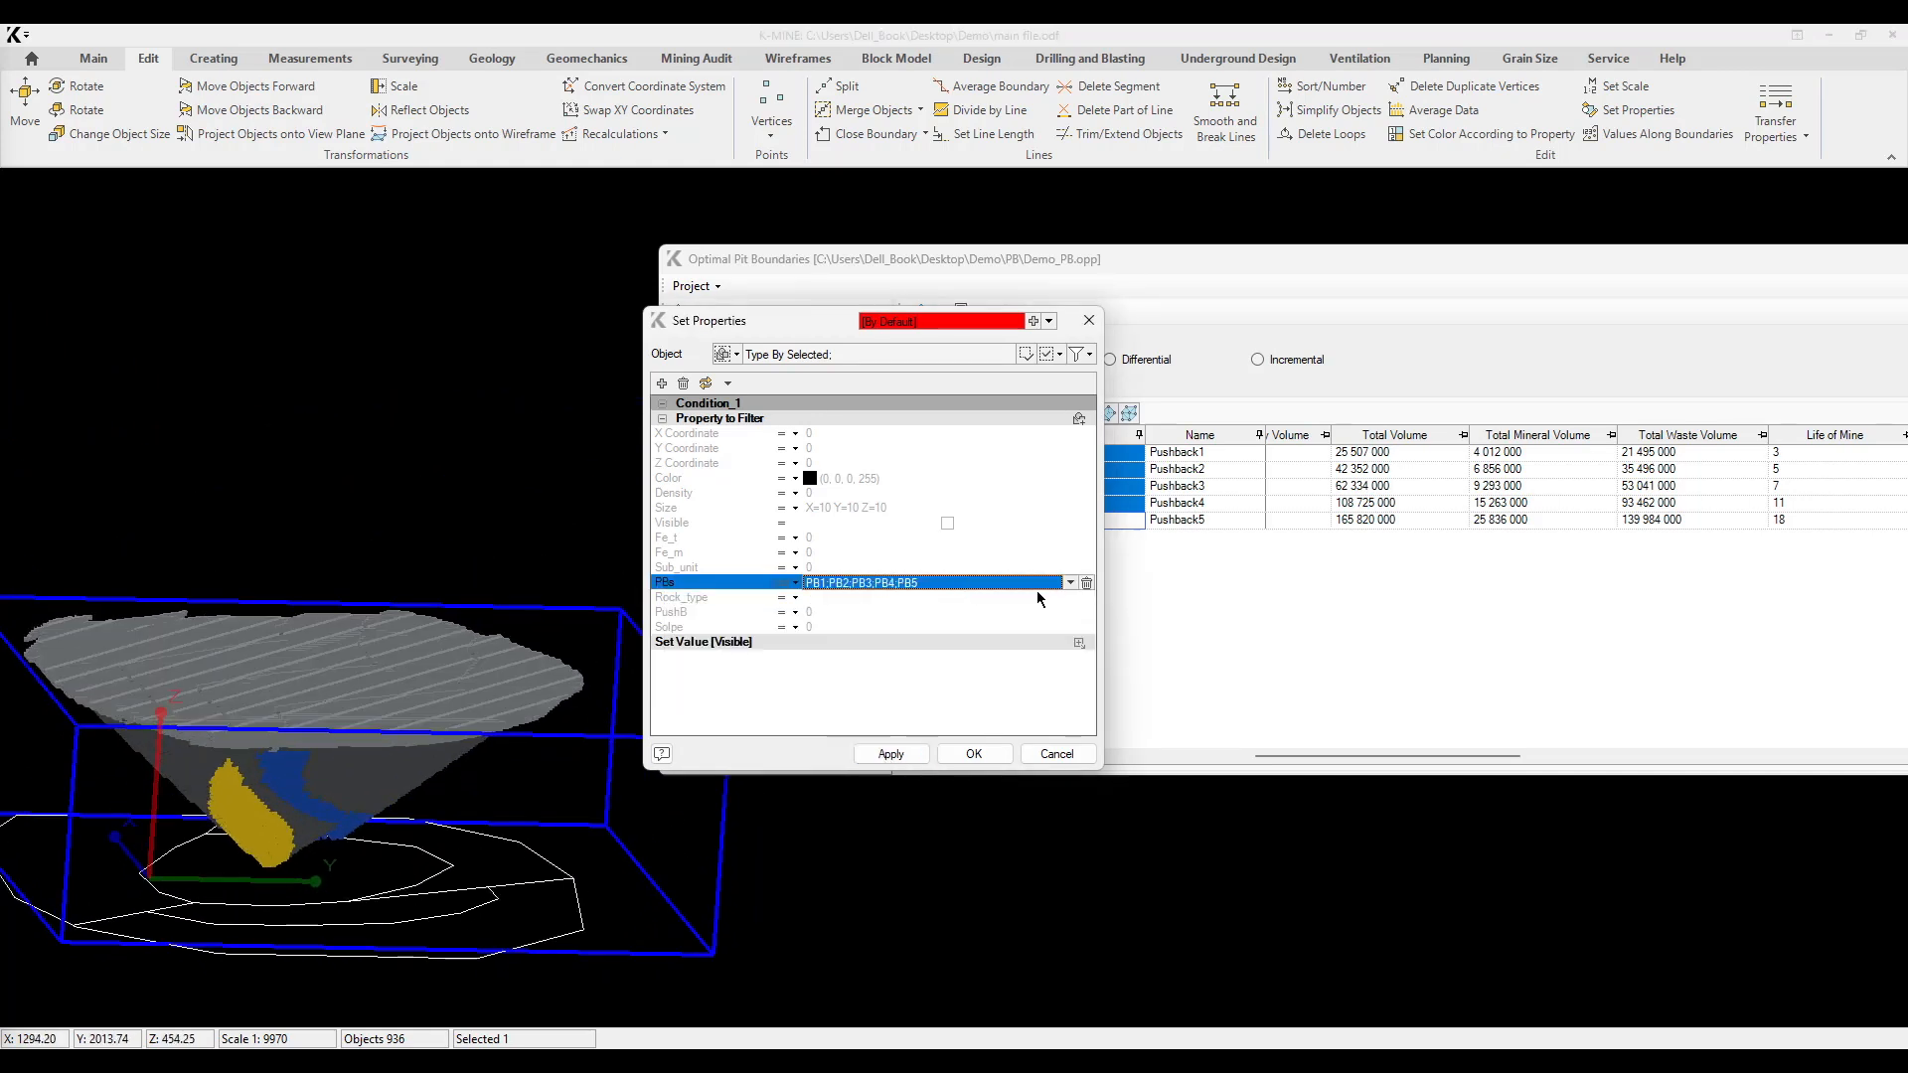